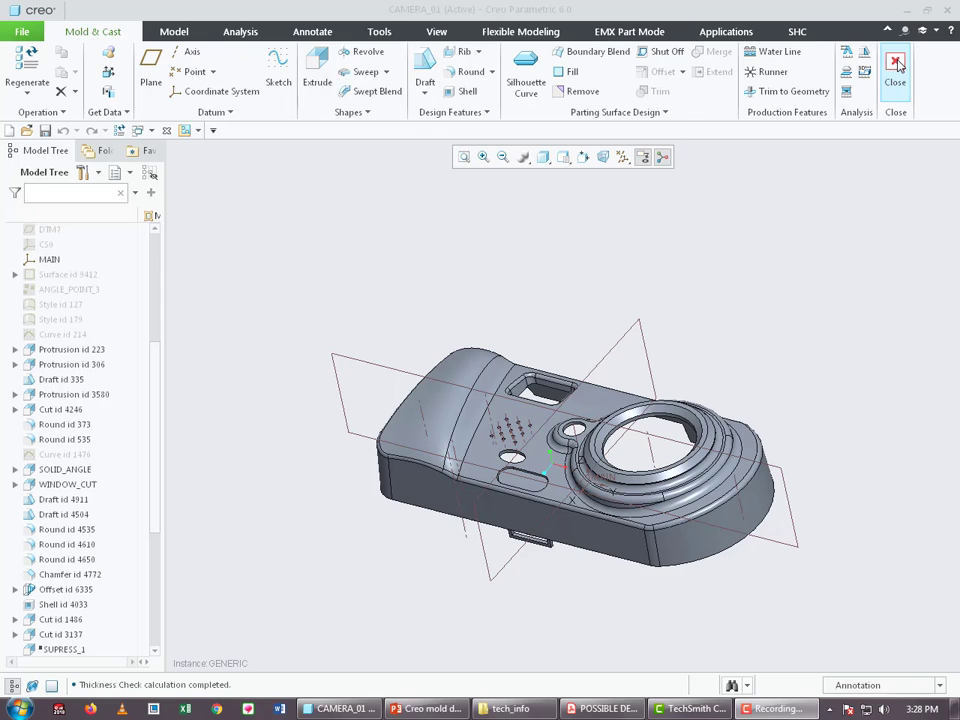
Exit Mold & Cast and orbit the camera housing into an oblique top view
left_click(897, 65)
scroll(411, 333, "up", 2)
scroll(409, 332, "up", 2)
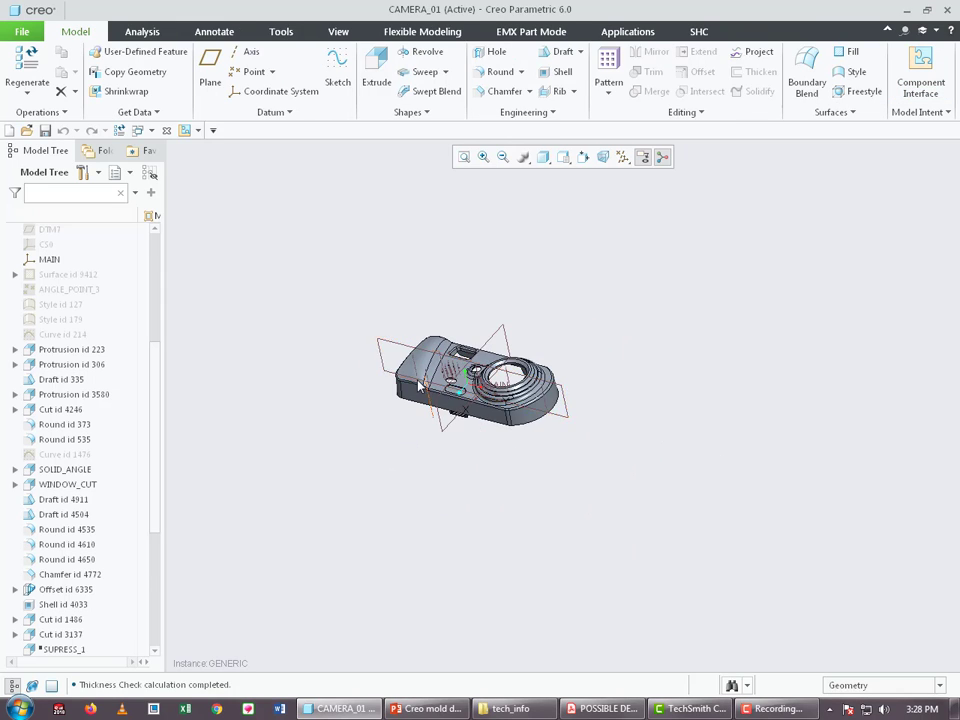
scroll(390, 317, "down", 2)
scroll(390, 321, "down", 3)
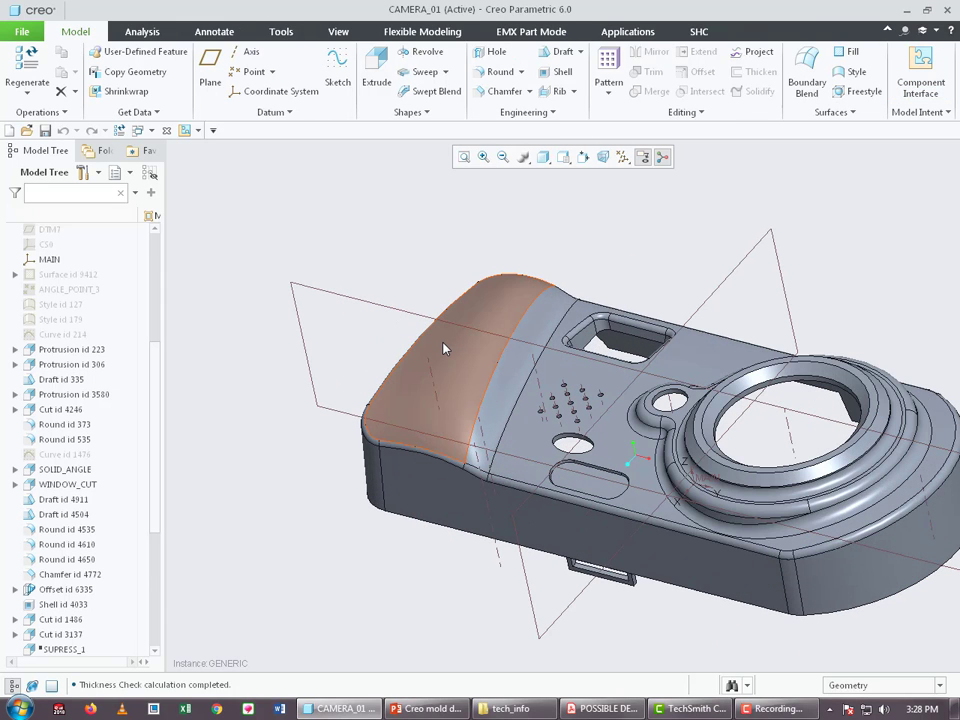
mouse_move(445, 348)
middle_mouse_down()
mouse_move(441, 279)
mouse_move(439, 328)
mouse_move(333, 326)
middle_mouse_up()
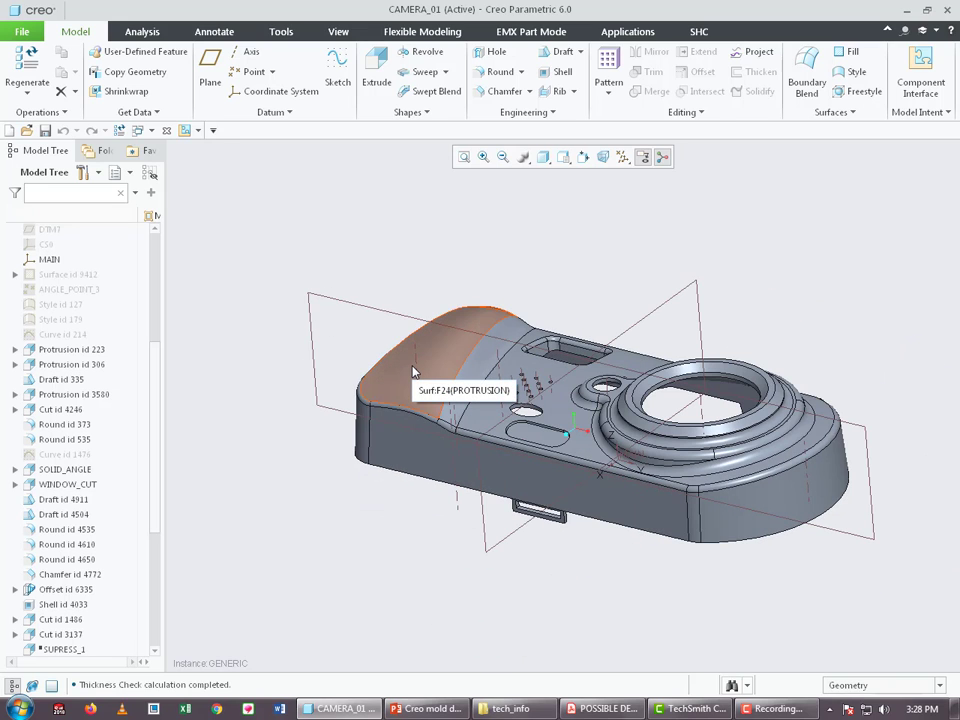
mouse_move(439, 360)
middle_mouse_down()
mouse_move(414, 257)
mouse_move(420, 268)
mouse_move(409, 272)
mouse_move(407, 255)
middle_mouse_up()
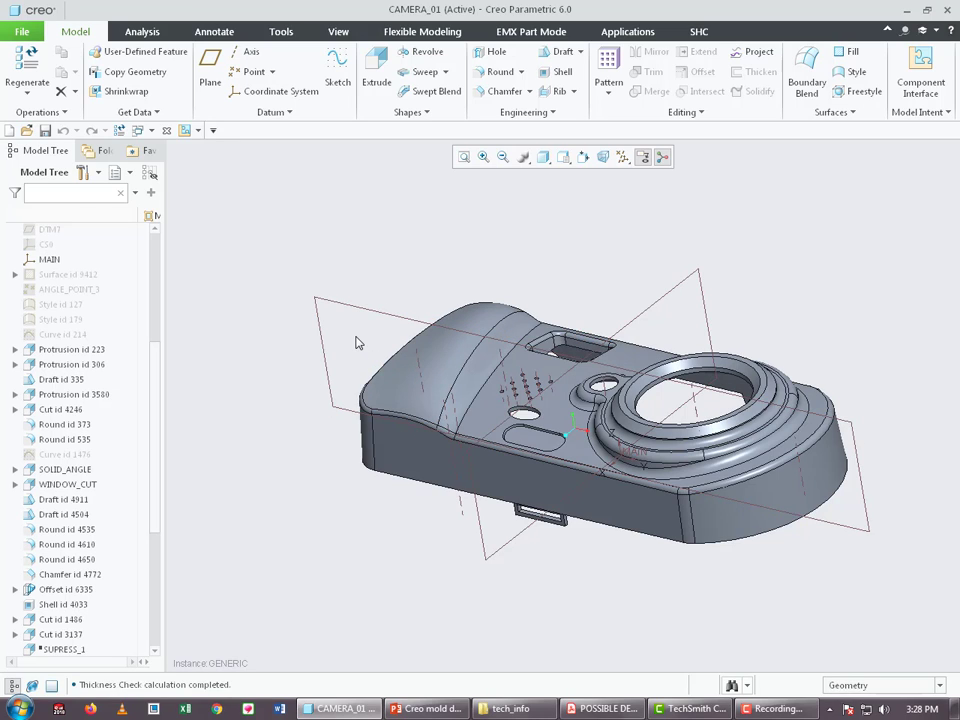
Flip the CAMERA_01 housing so its hollow interior with ribs and bosses faces you
mouse_move(369, 446)
middle_mouse_down()
mouse_move(416, 313)
mouse_move(411, 206)
mouse_move(386, 197)
middle_mouse_up()
scroll(326, 315, "down", 3)
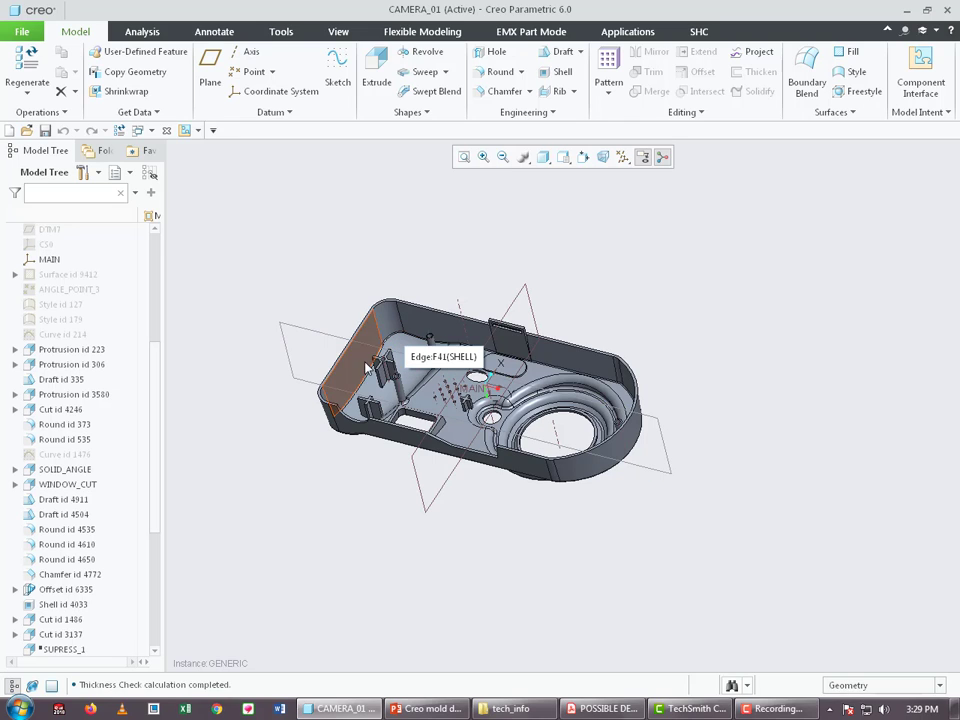
scroll(314, 366, "up", 2)
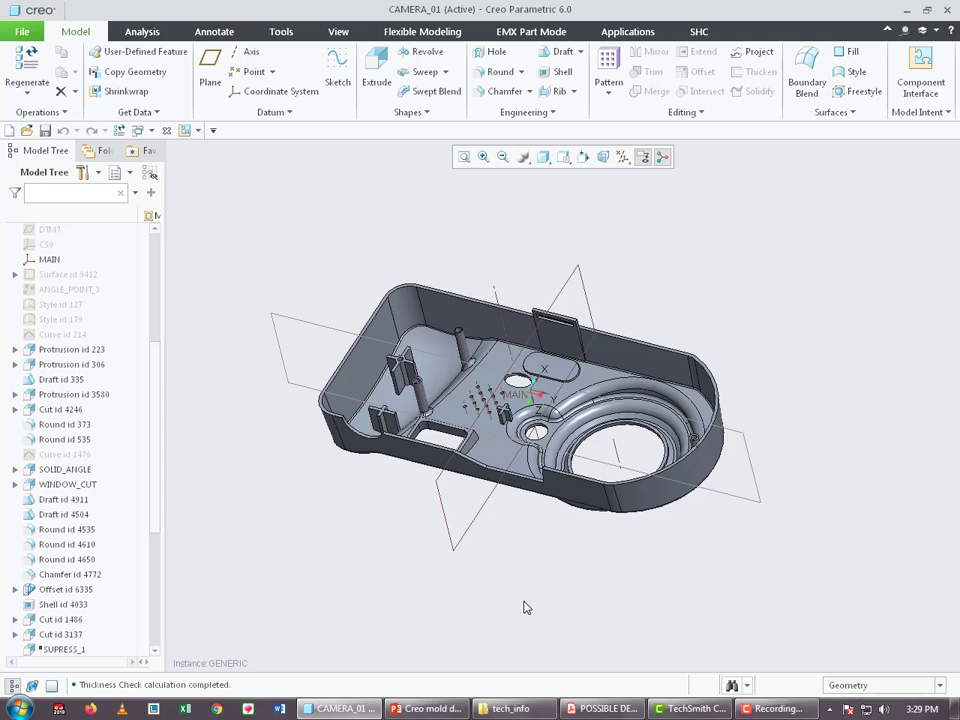
Bring up POSSIBLE DEFECTS_chart.pdf and zoom in on the defects table
left_click(600, 708)
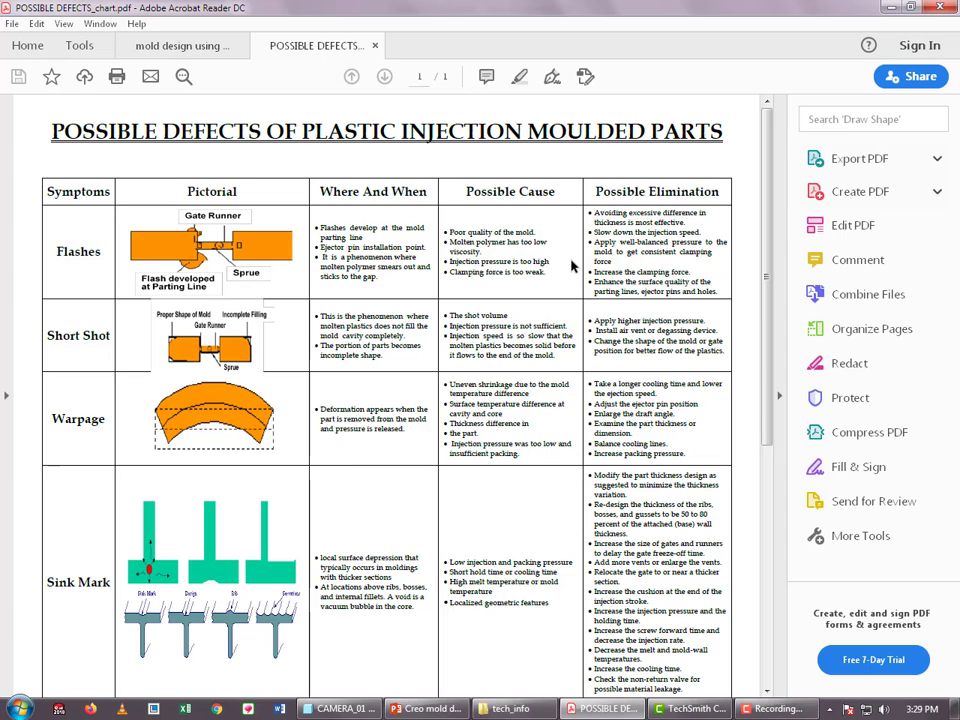
scroll(557, 370, "up", 1, "ctrl")
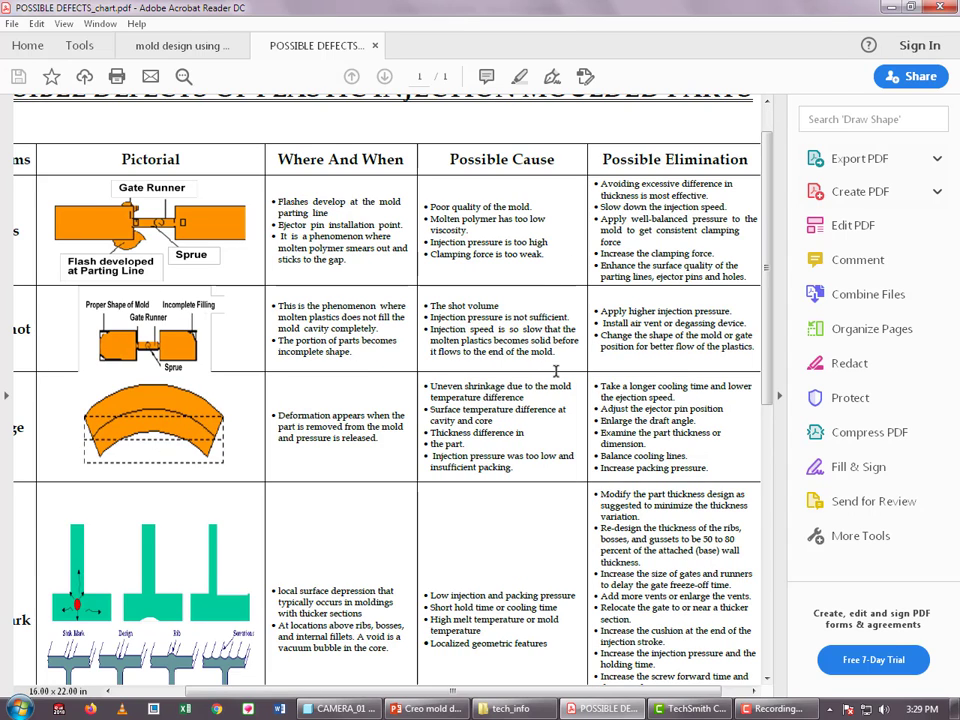
scroll(557, 370, "up", 1, "ctrl")
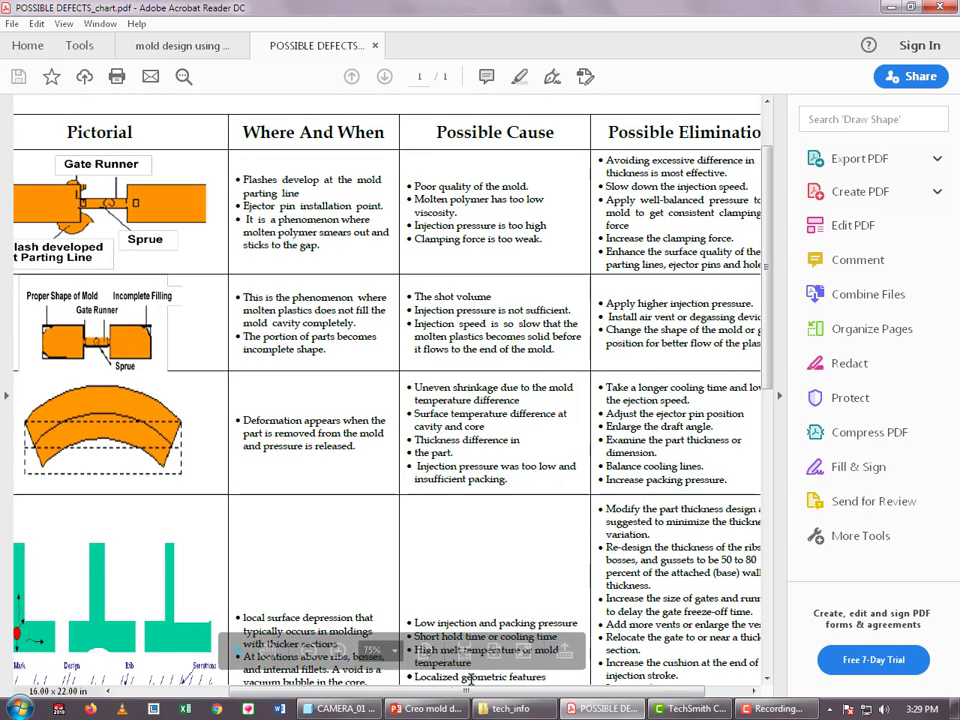
left_click_drag(458, 689, 505, 695)
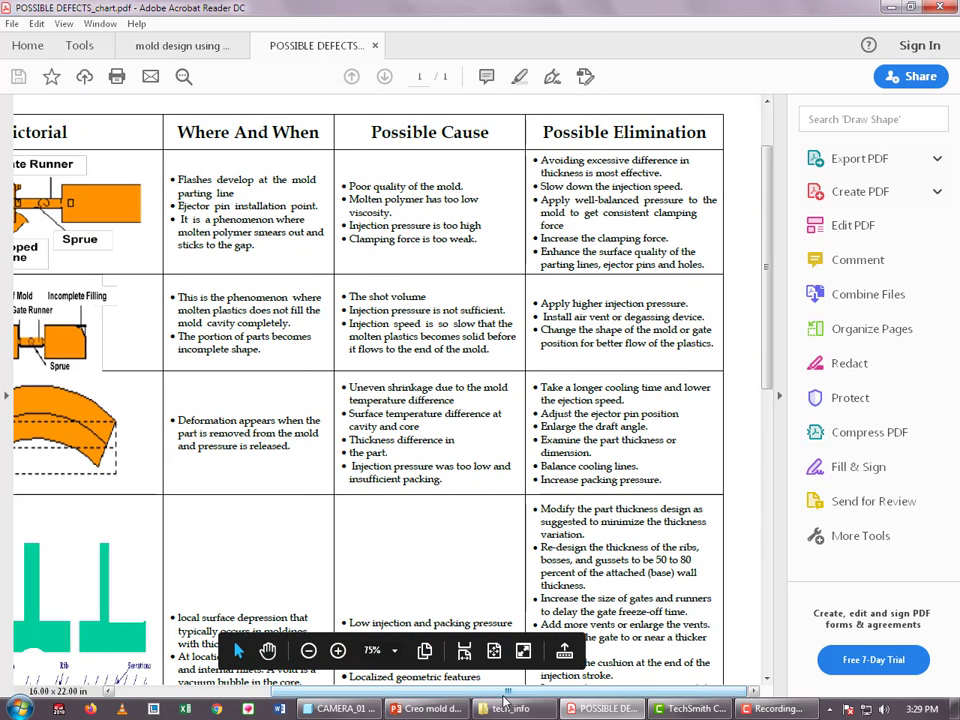
Search the chart for 'thickness' and find its first match in the Flashes remedies
key("ctrl+f")
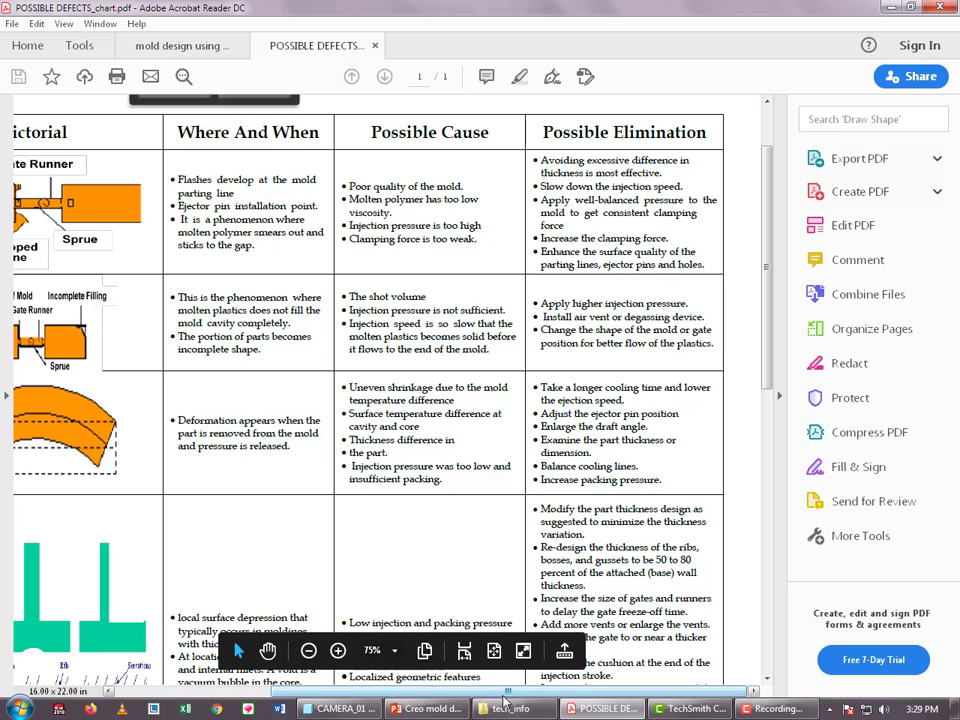
type("thic")
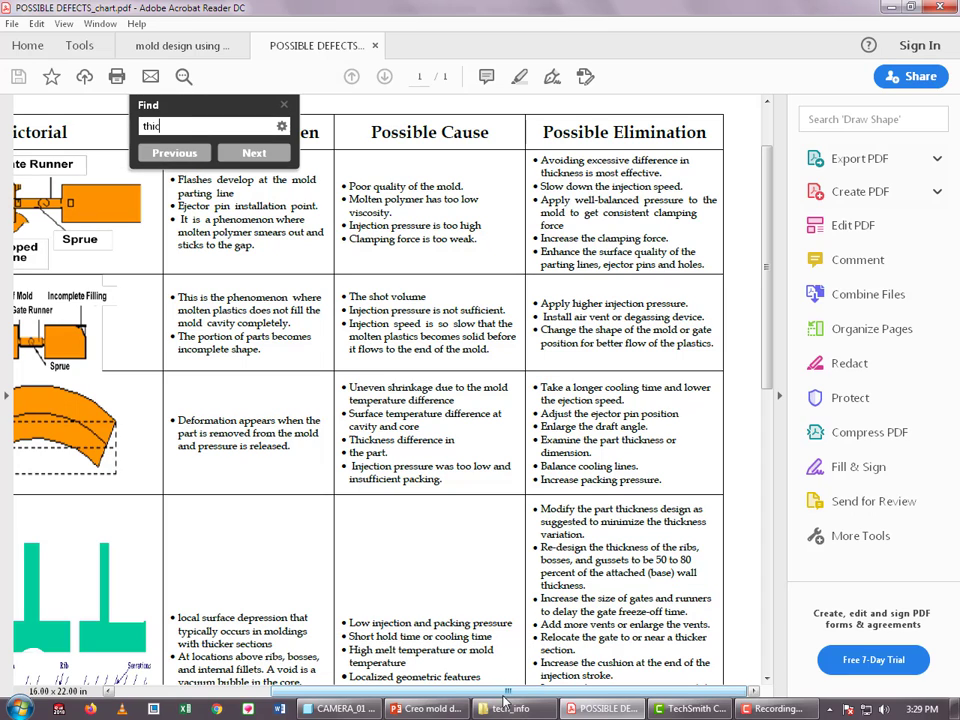
type("kness")
key("Return")
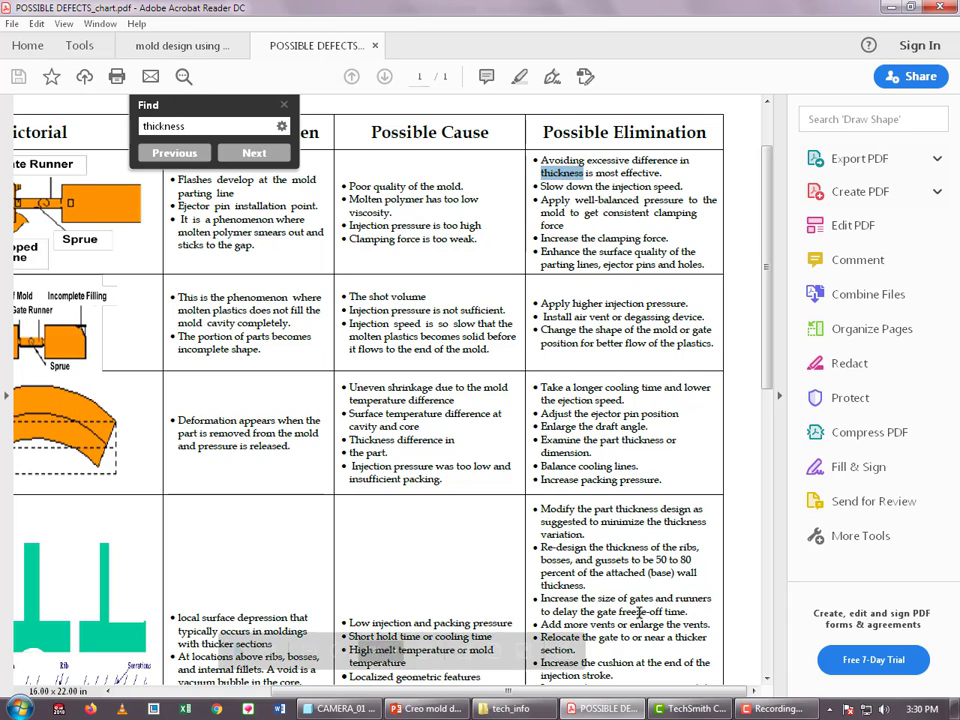
left_click_drag(549, 690, 393, 690)
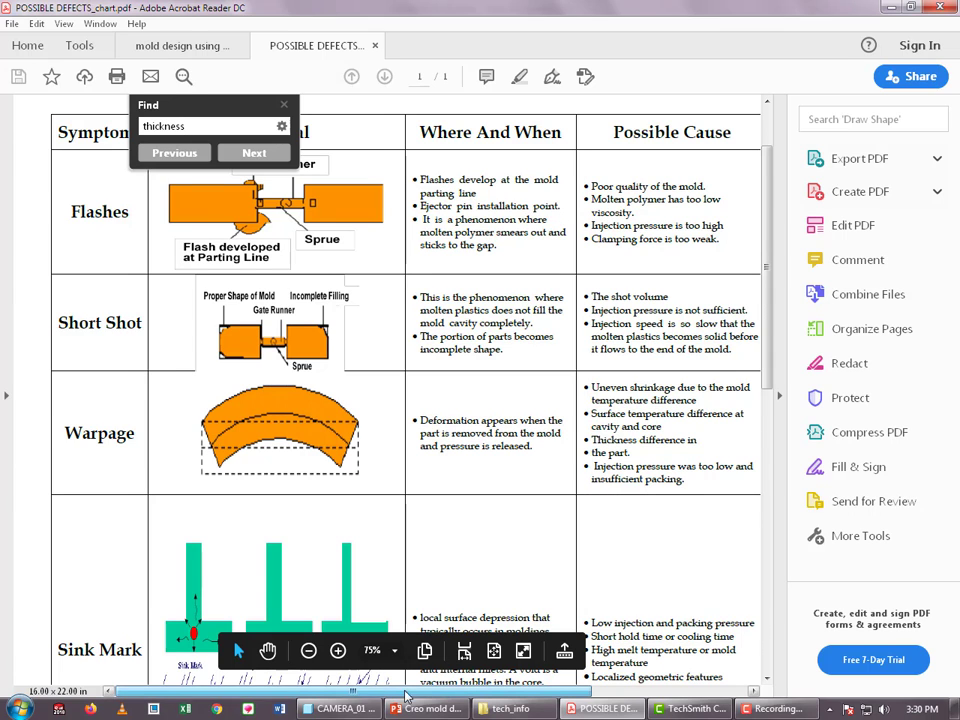
left_click_drag(398, 692, 564, 703)
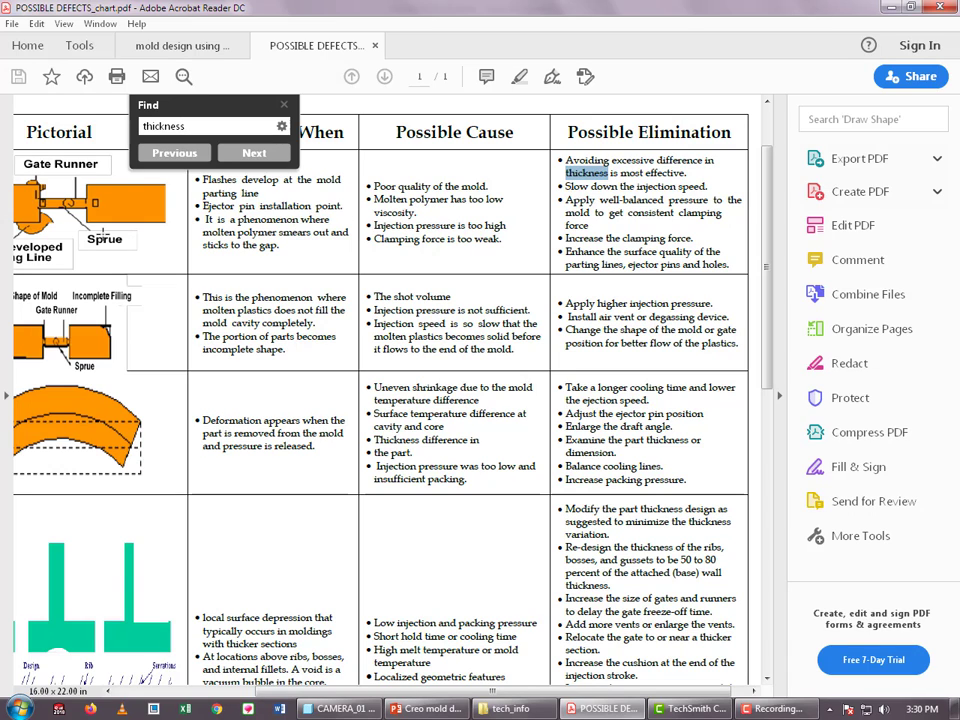
left_click_drag(449, 199, 361, 198)
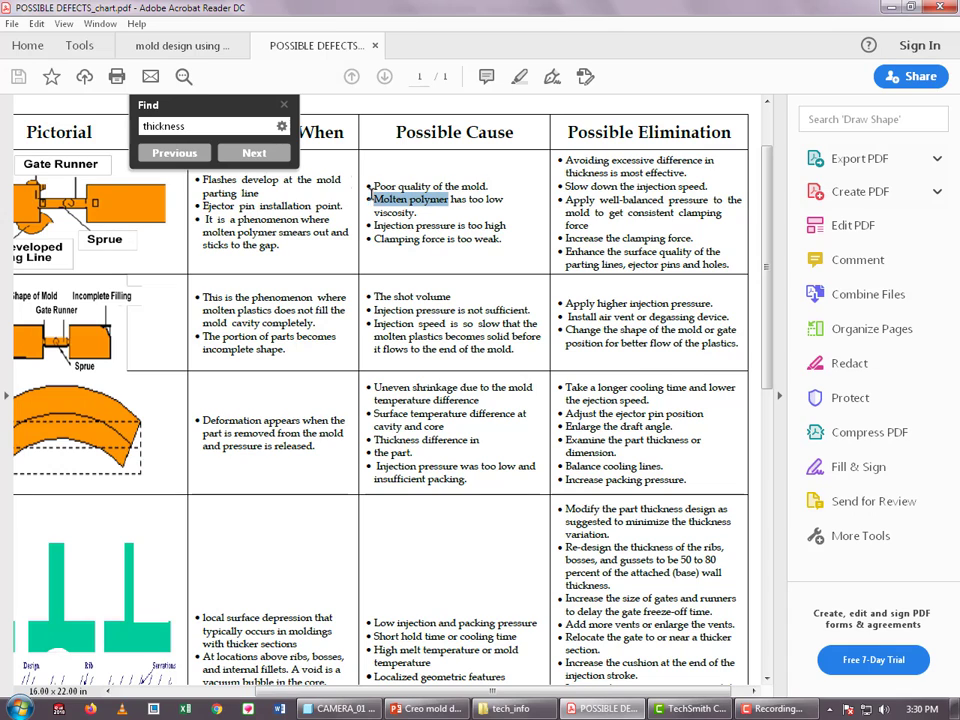
Highlight the advice 'Avoiding excessive difference in thickness is most effective'
left_click(567, 160)
mouse_move(567, 160)
left_mouse_down()
mouse_move(684, 161)
mouse_move(698, 175)
mouse_move(688, 174)
left_mouse_up()
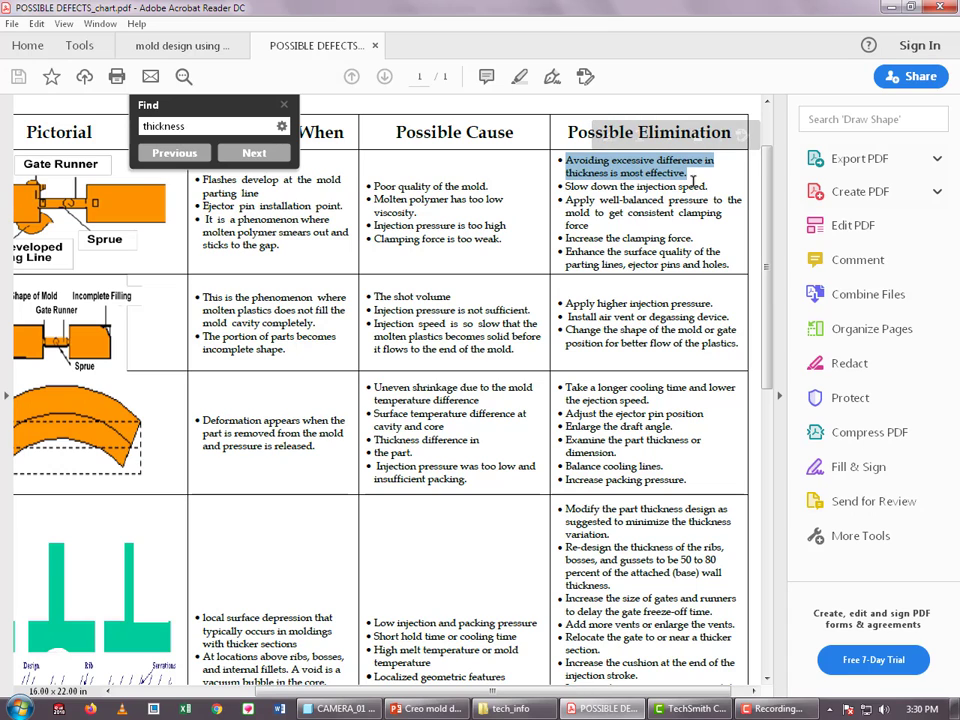
scroll(549, 217, "down", 1)
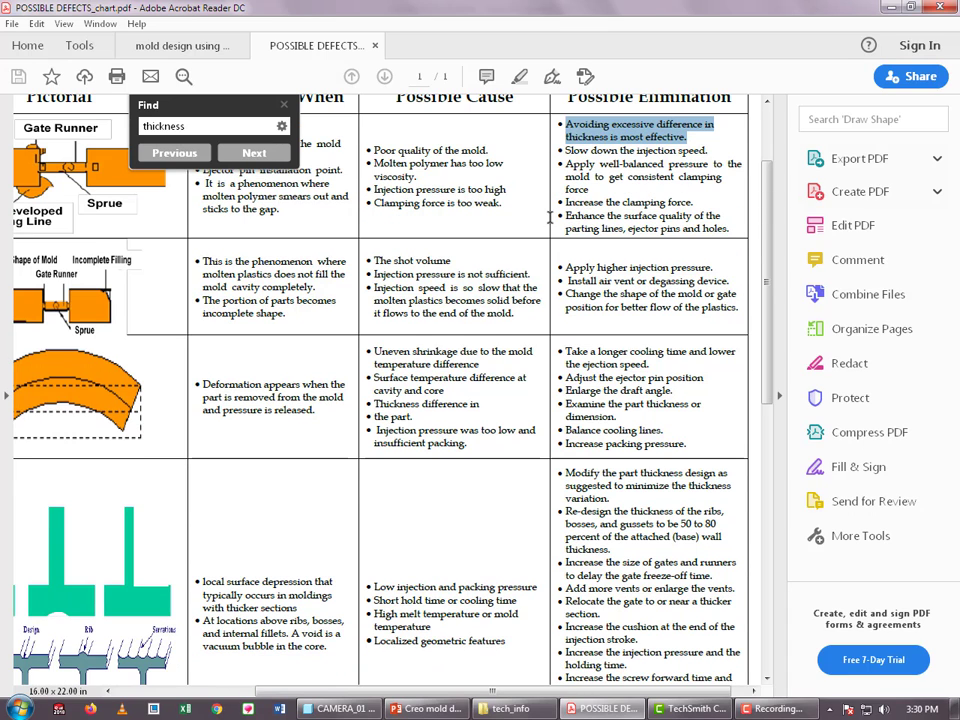
Scroll down and across the table through the Warpage and Sink Mark rows
scroll(549, 217, "down", 1)
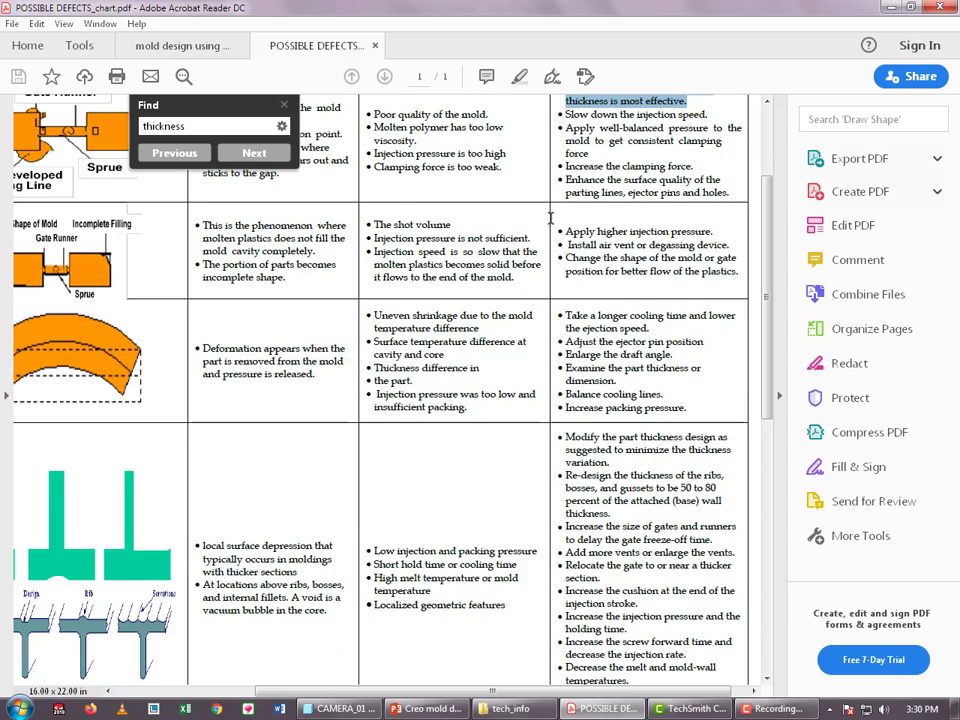
scroll(549, 217, "down", 1)
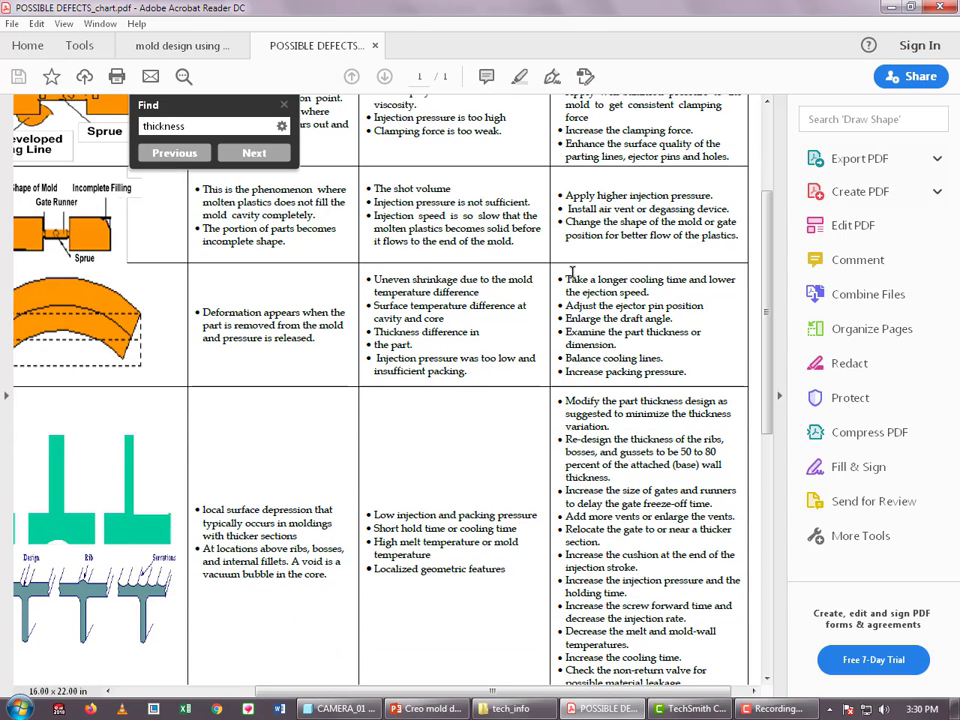
scroll(572, 270, "down", 2)
scroll(570, 272, "up", 2)
left_click_drag(462, 694, 418, 701)
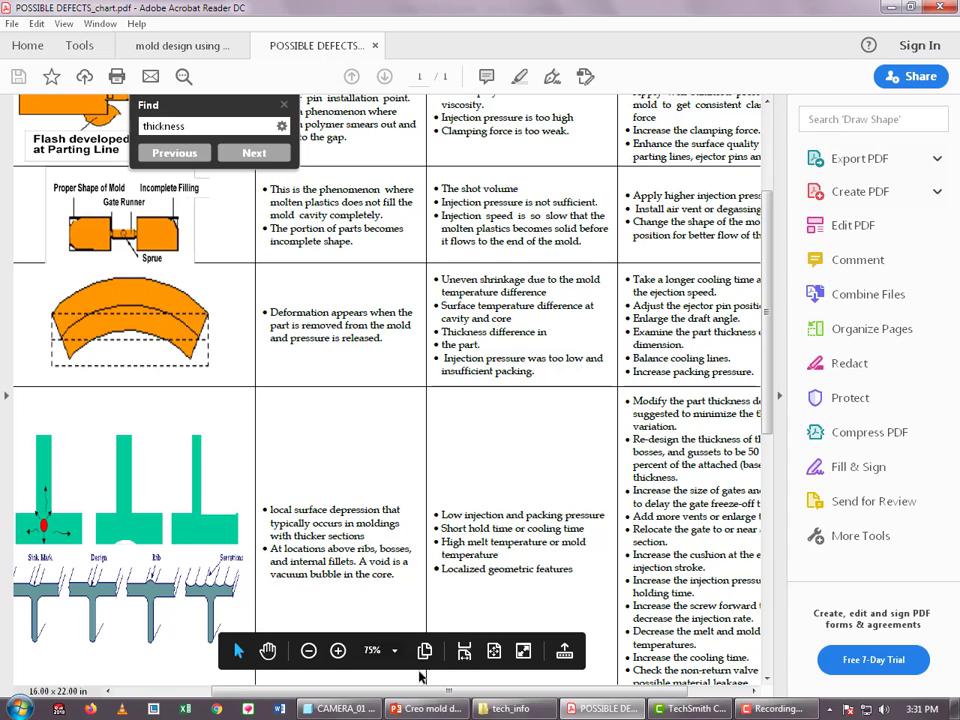
scroll(258, 640, "left", 3)
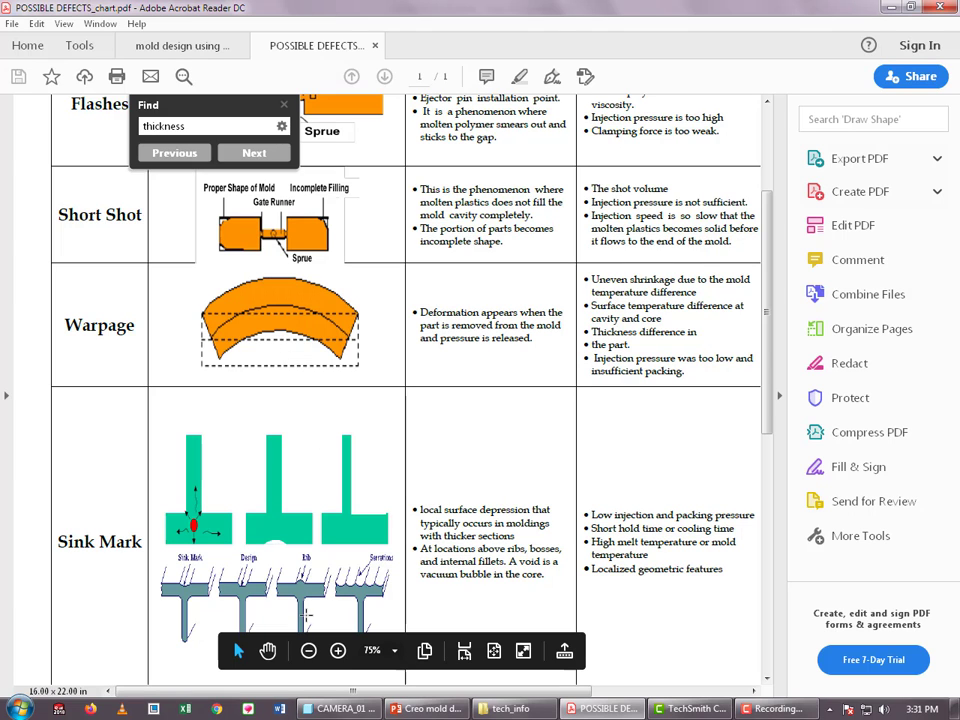
left_click_drag(289, 697, 444, 697)
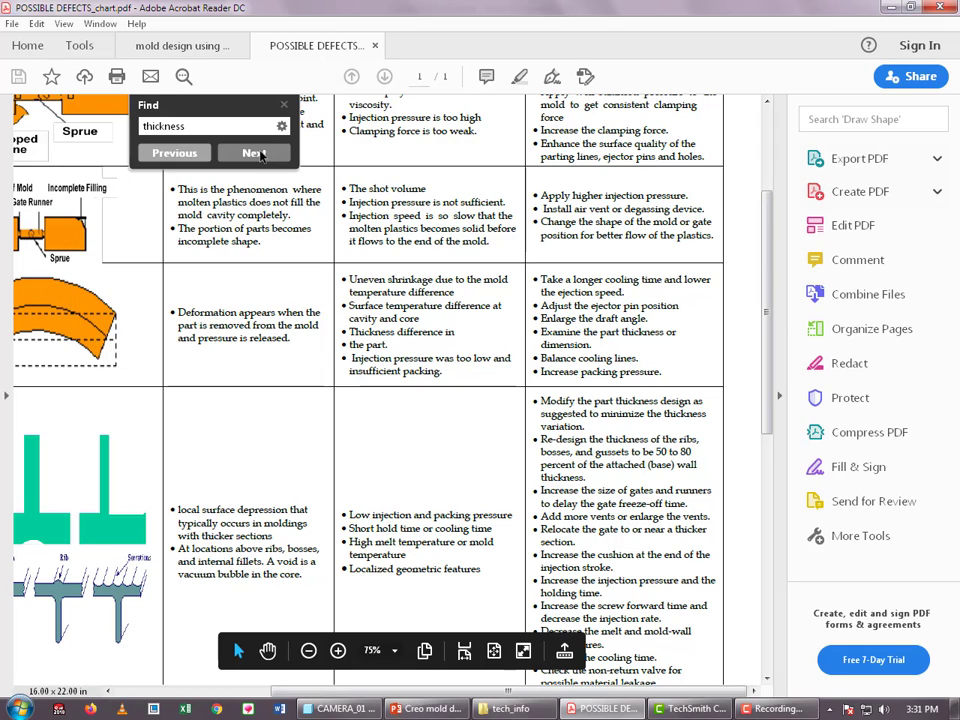
Jump to the next 'thickness' match, 'Thickness difference in the part' under Warpage causes
left_click(253, 152)
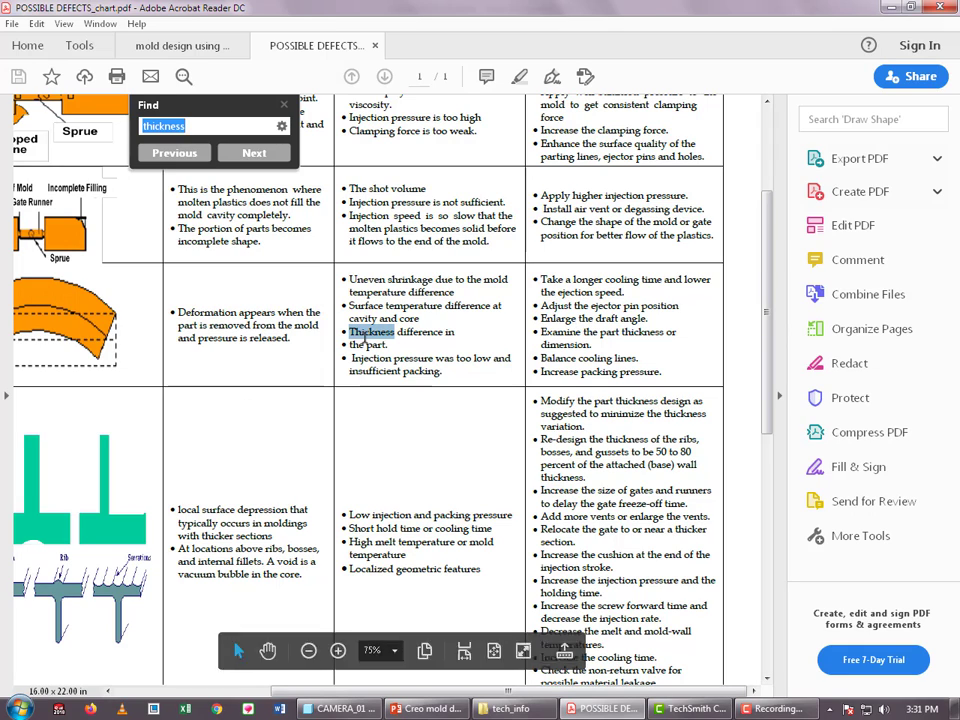
left_click_drag(420, 340, 385, 345)
left_click(385, 345)
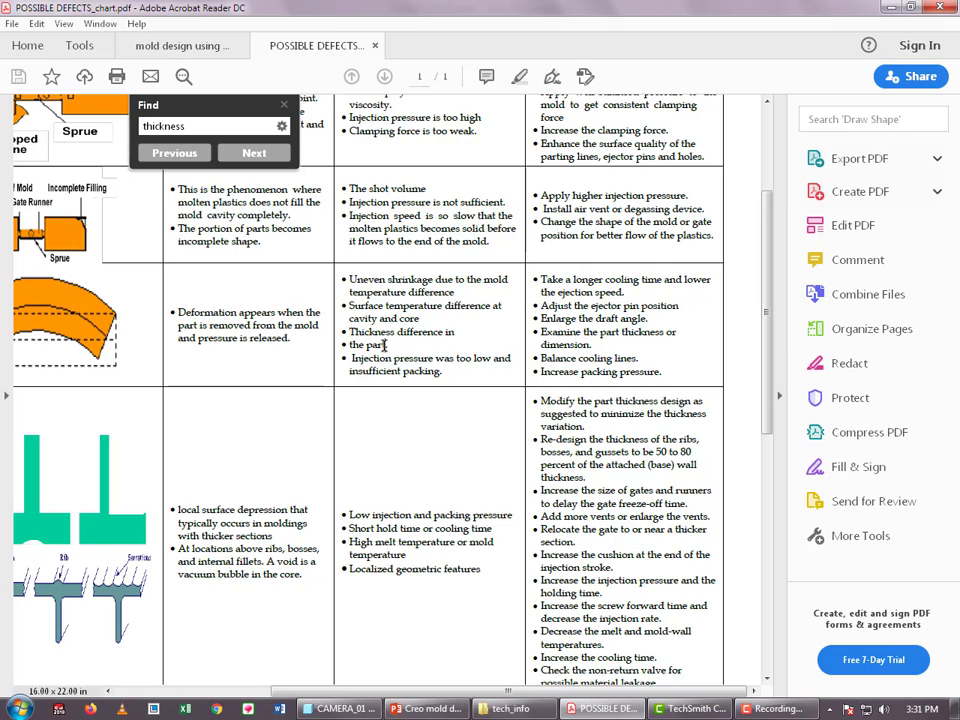
mouse_move(349, 331)
left_mouse_down()
mouse_move(393, 360)
mouse_move(350, 330)
left_mouse_up()
Clear the selection and briefly switch to the Creo model and back to the chart
left_click(392, 347)
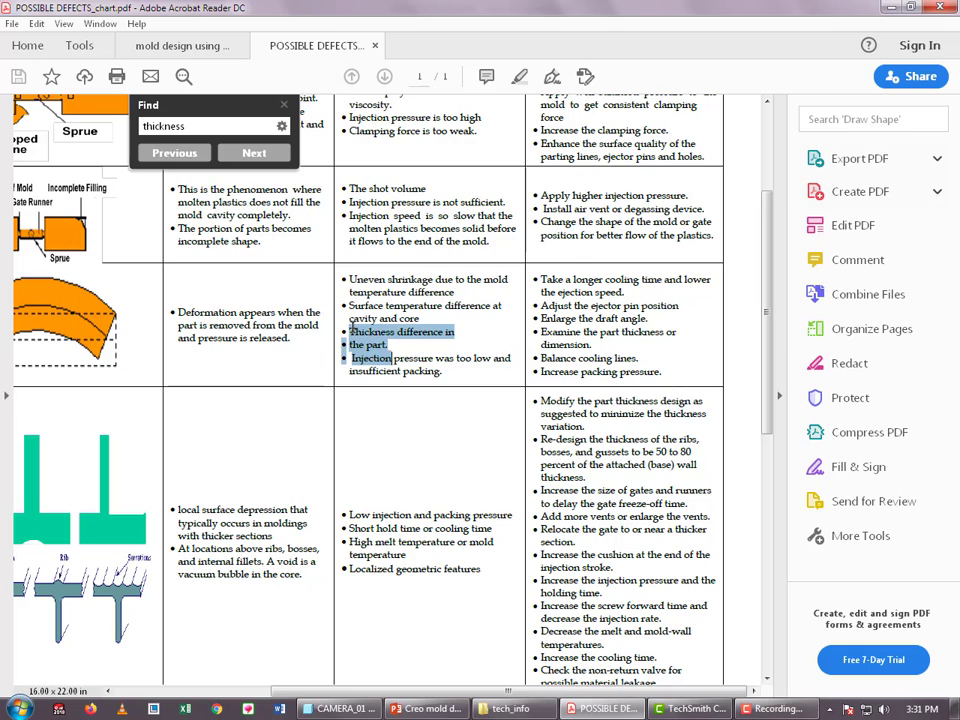
left_click(383, 353)
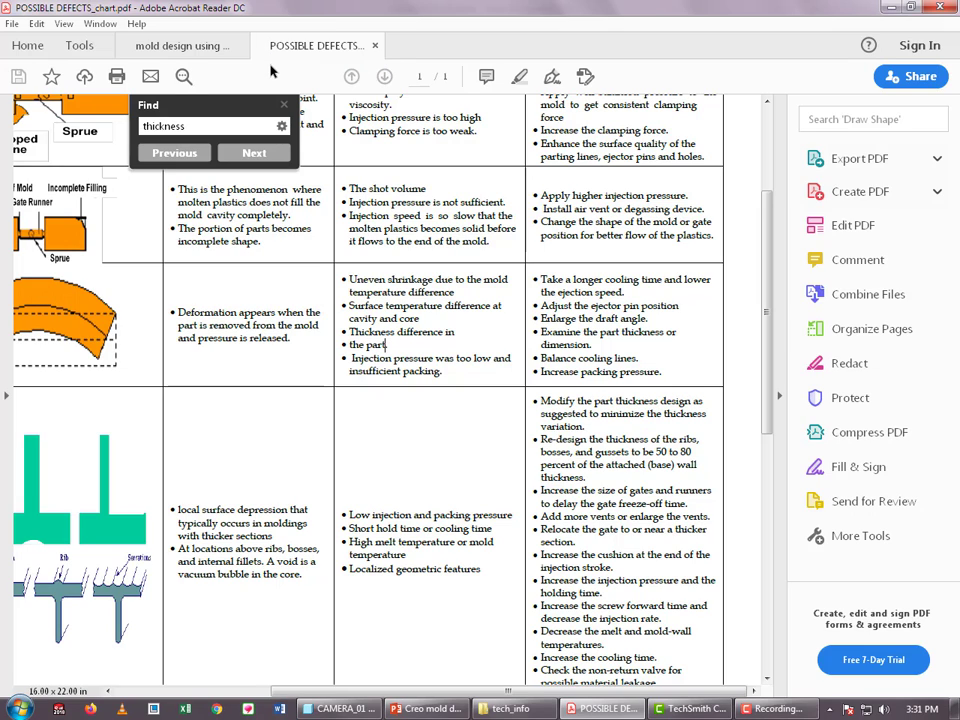
left_click(352, 710)
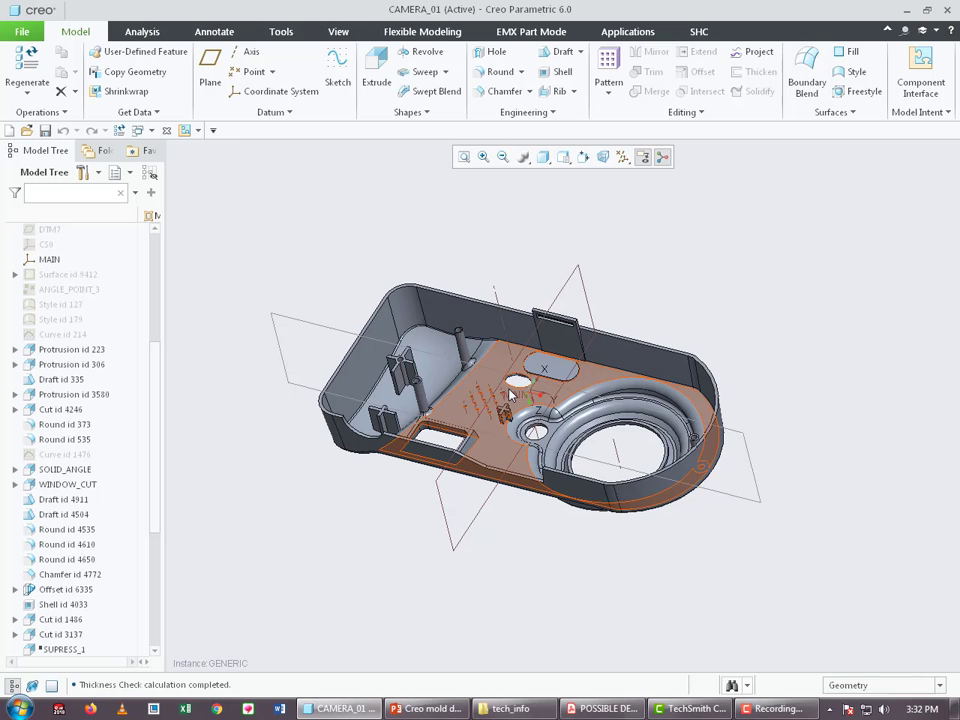
left_click(605, 708)
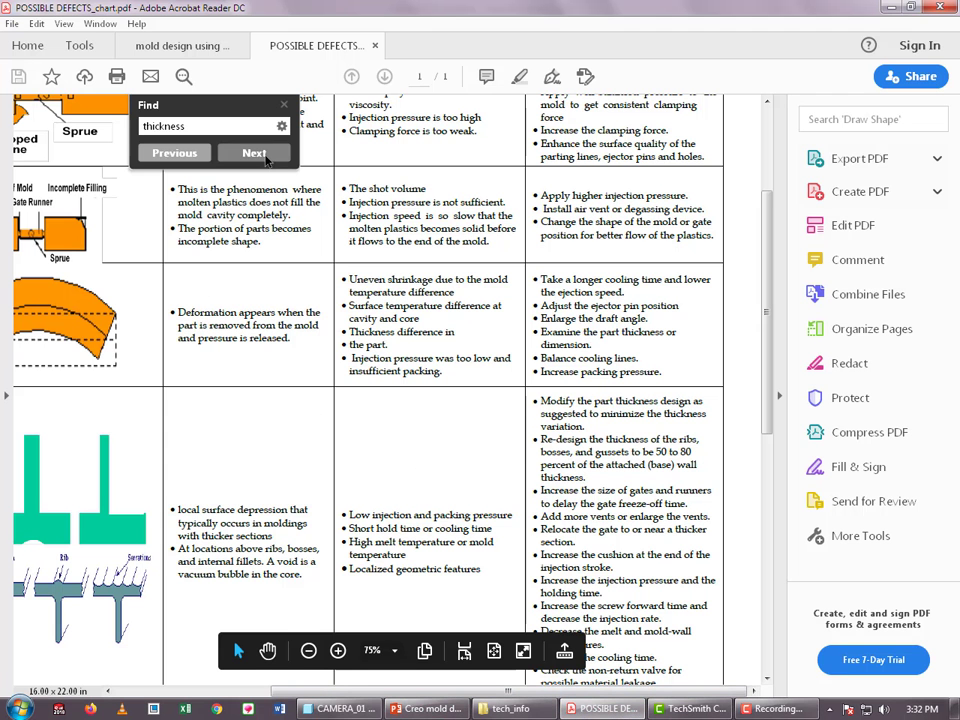
Advance through further 'thickness' matches to the Sink Mark row and select its diagram
left_click(256, 154)
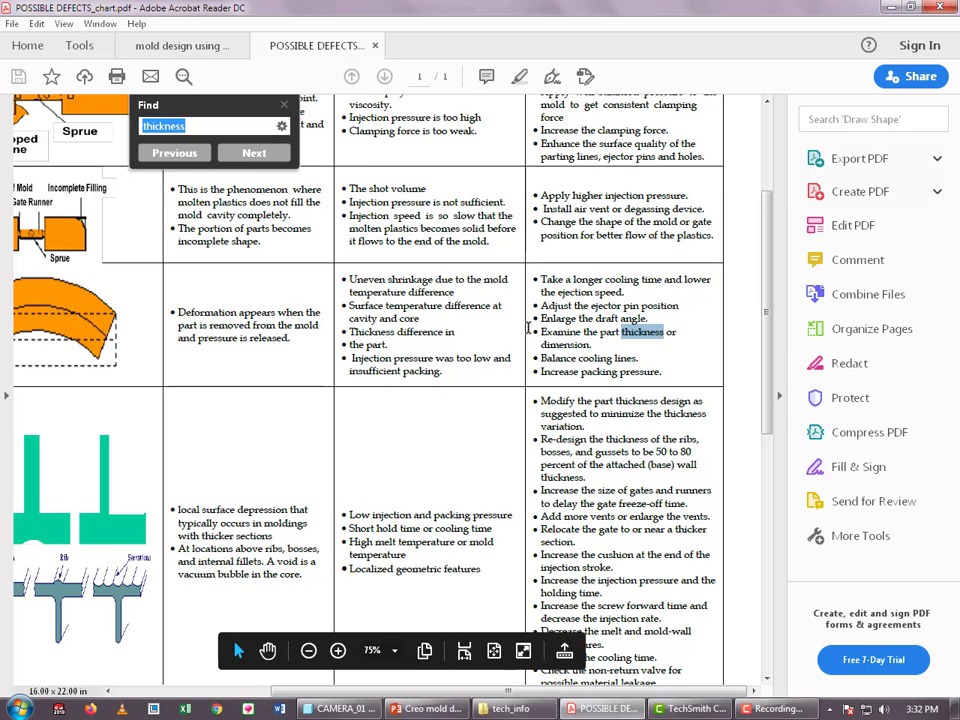
left_click(256, 154)
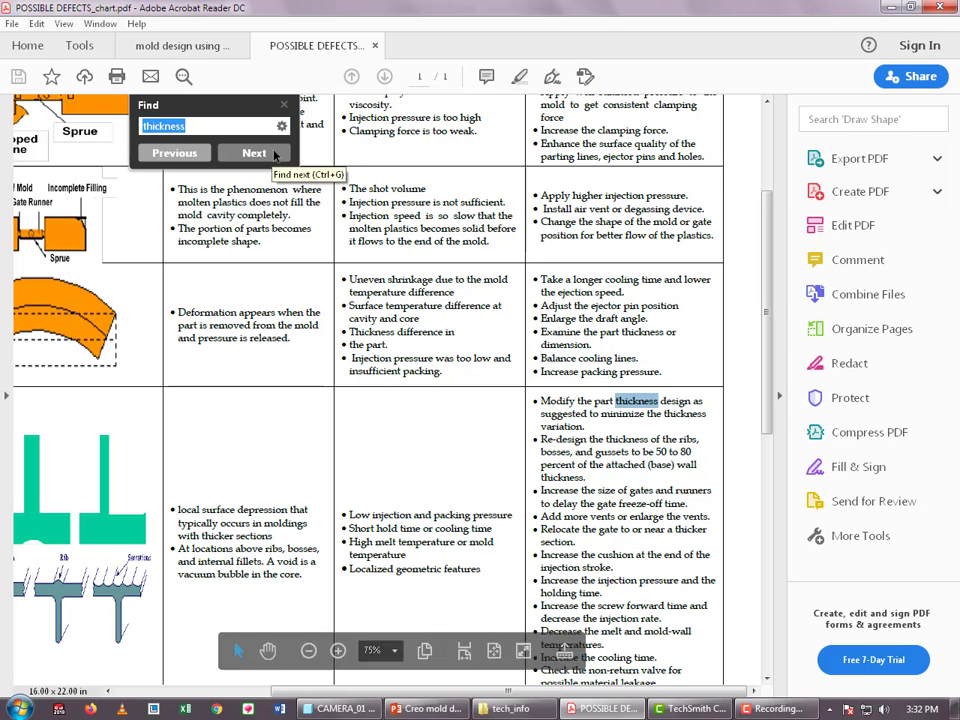
mouse_move(498, 691)
left_mouse_down()
mouse_move(474, 700)
mouse_move(357, 685)
left_mouse_up()
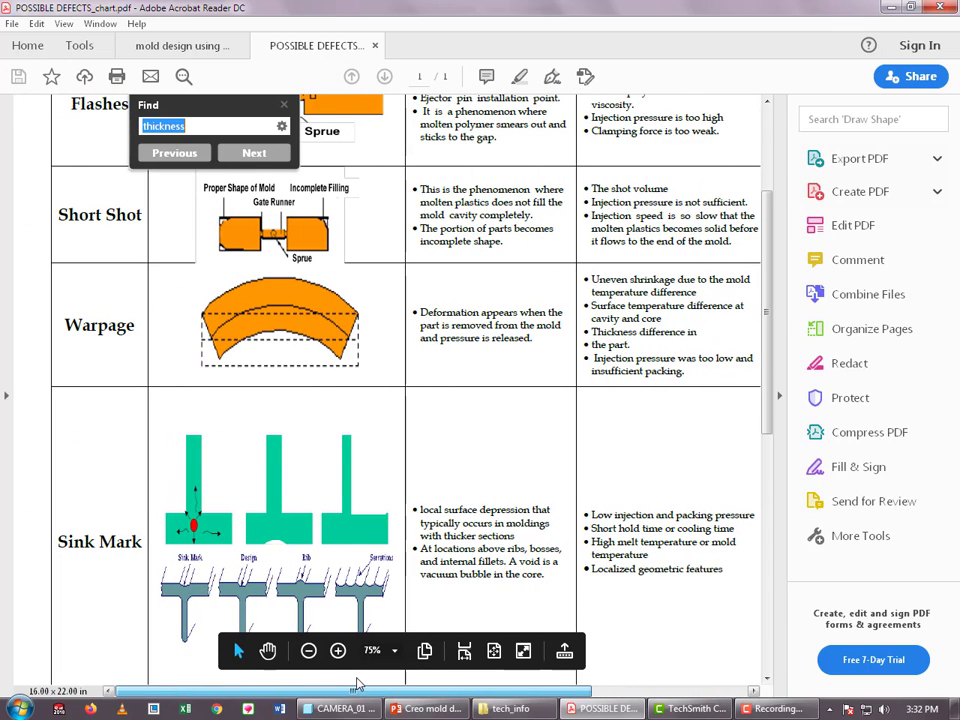
scroll(174, 477, "down", 3)
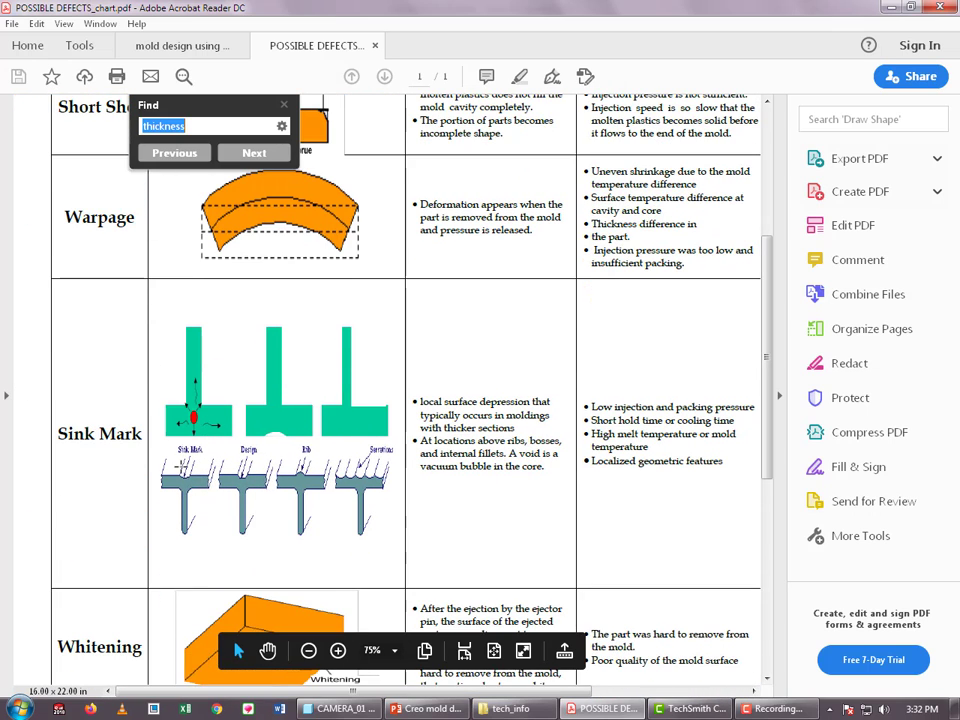
mouse_move(378, 697)
left_mouse_down()
mouse_move(388, 697)
mouse_move(378, 697)
left_mouse_up()
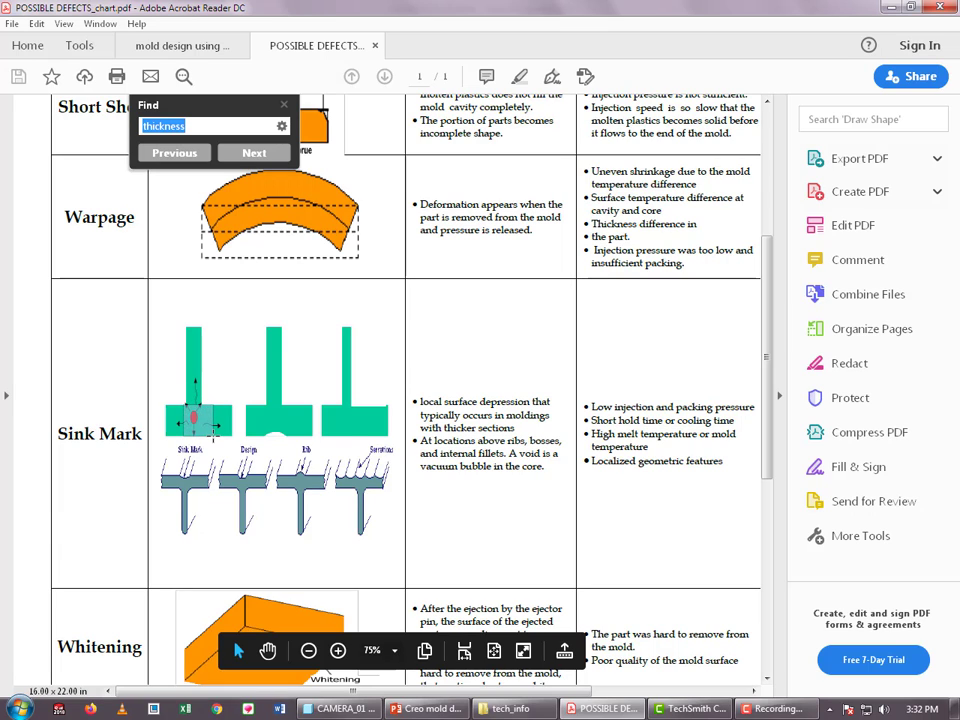
left_click(196, 415)
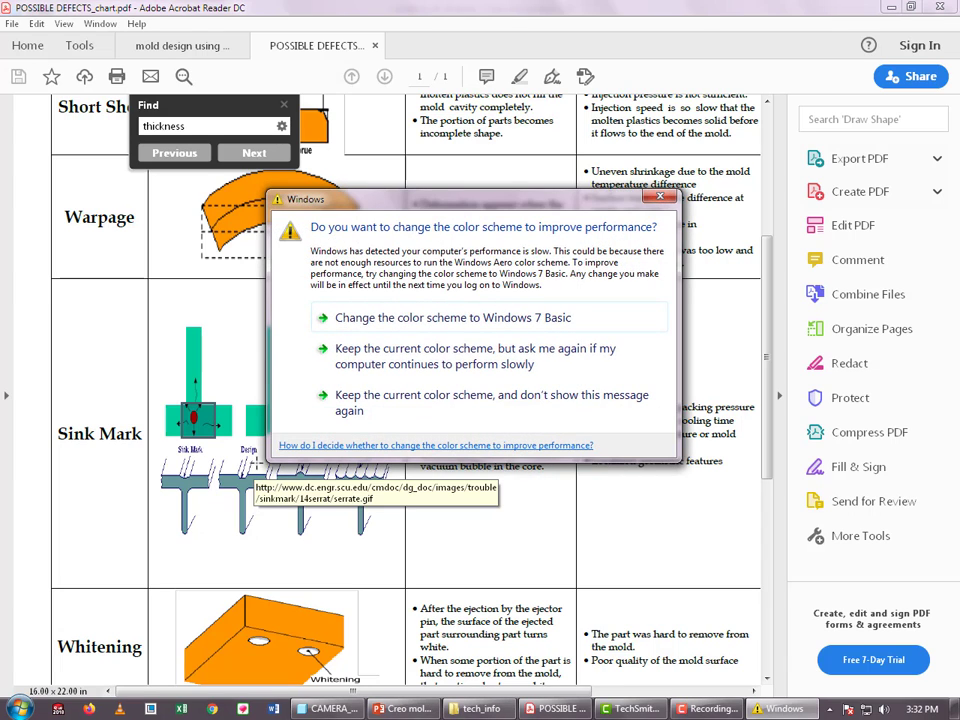
Dismiss the Windows colour-scheme prompt and scroll down the chart
left_click(660, 197)
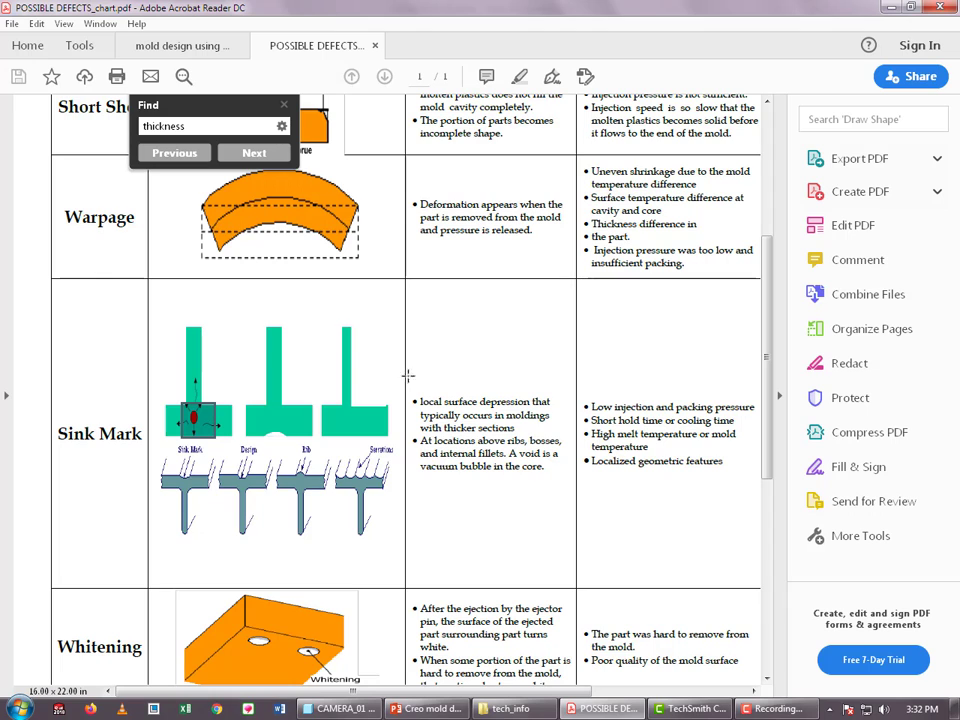
scroll(562, 360, "down", 3)
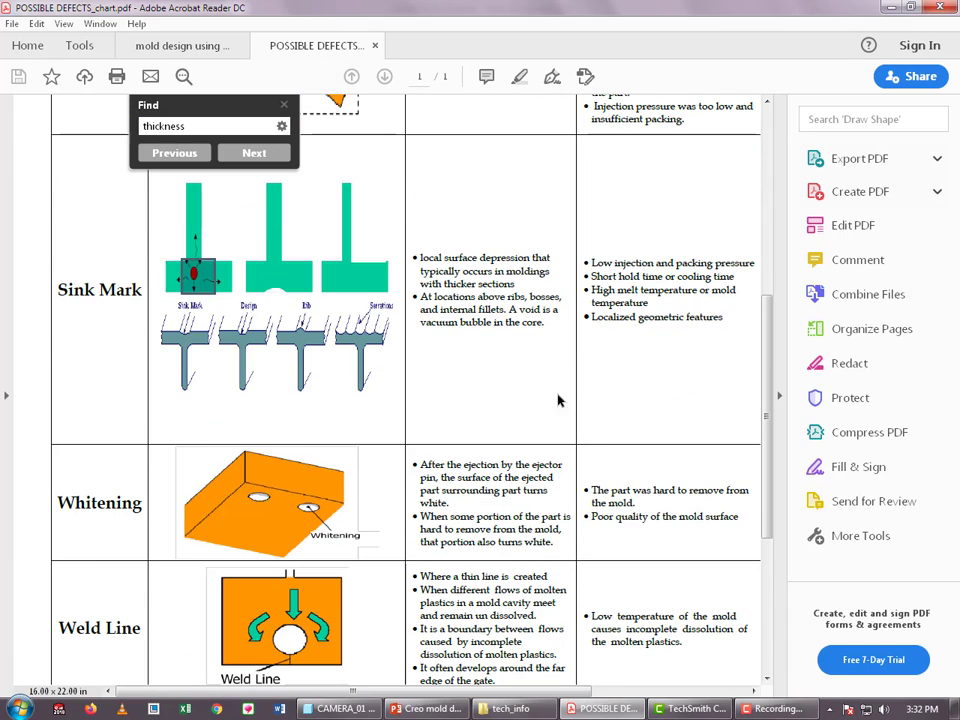
scroll(486, 407, "down", 1, "ctrl")
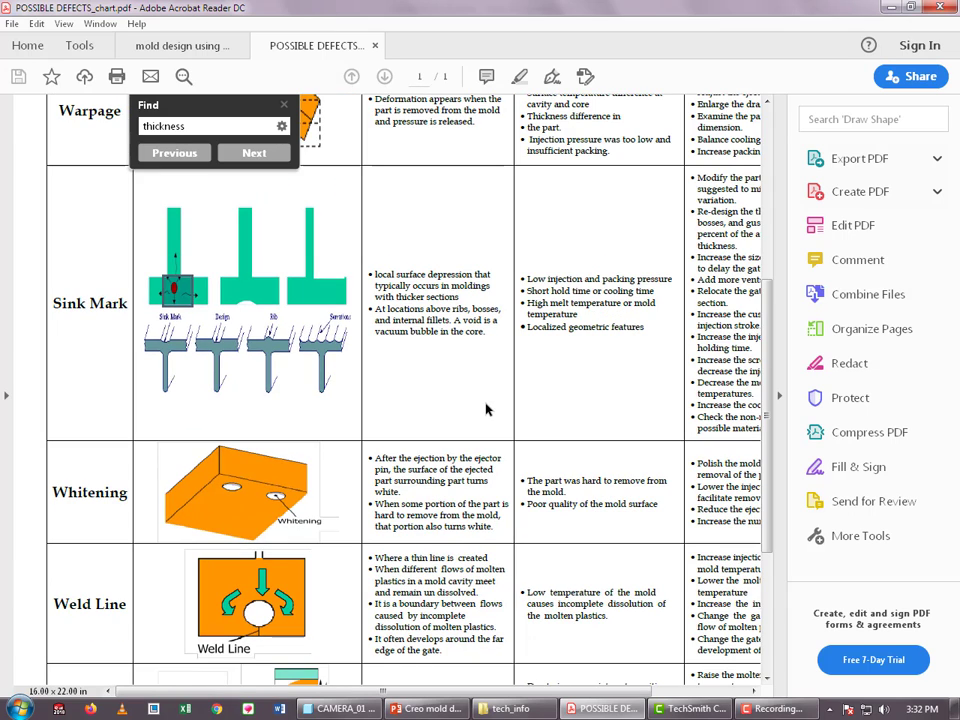
Step through the remaining 'thickness' matches to the end, then return to Creo
left_click(281, 156)
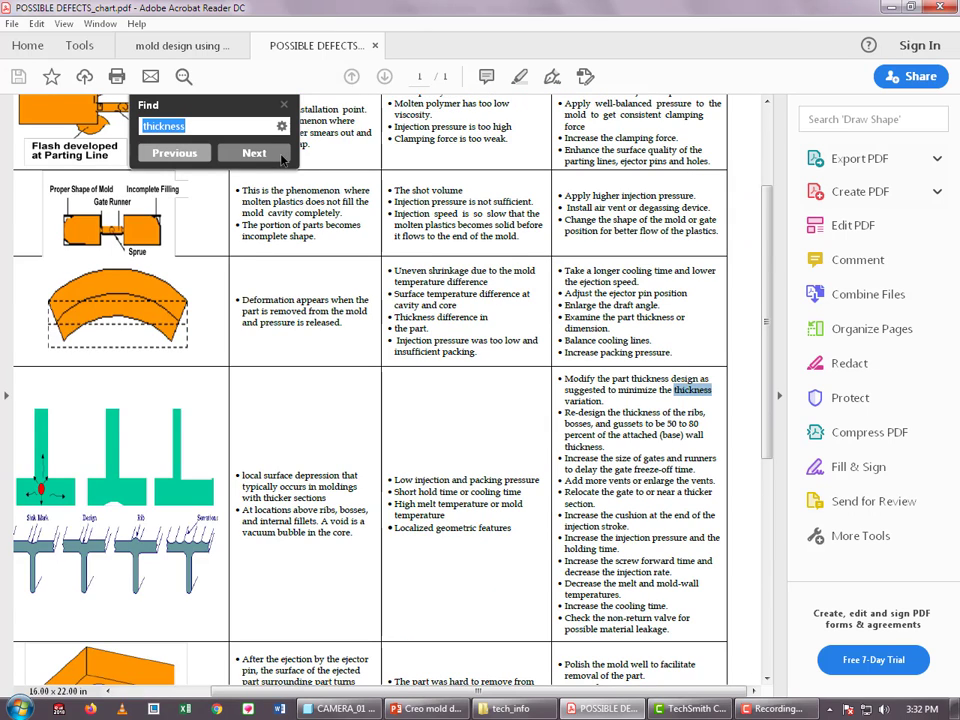
left_click(283, 159)
left_click(283, 159)
left_click(283, 159)
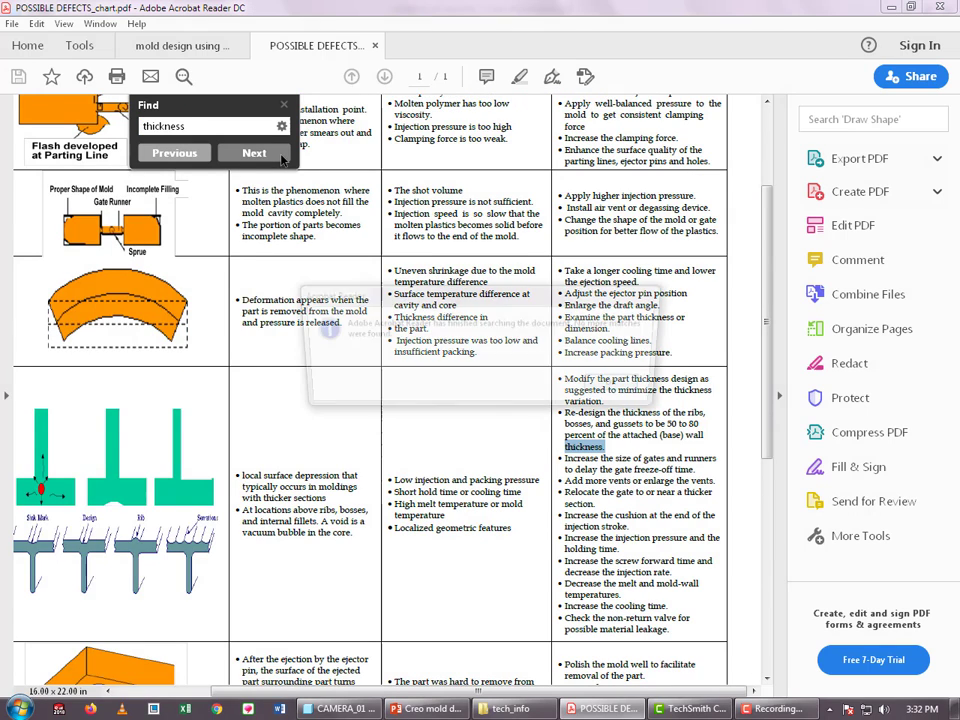
left_click(611, 387)
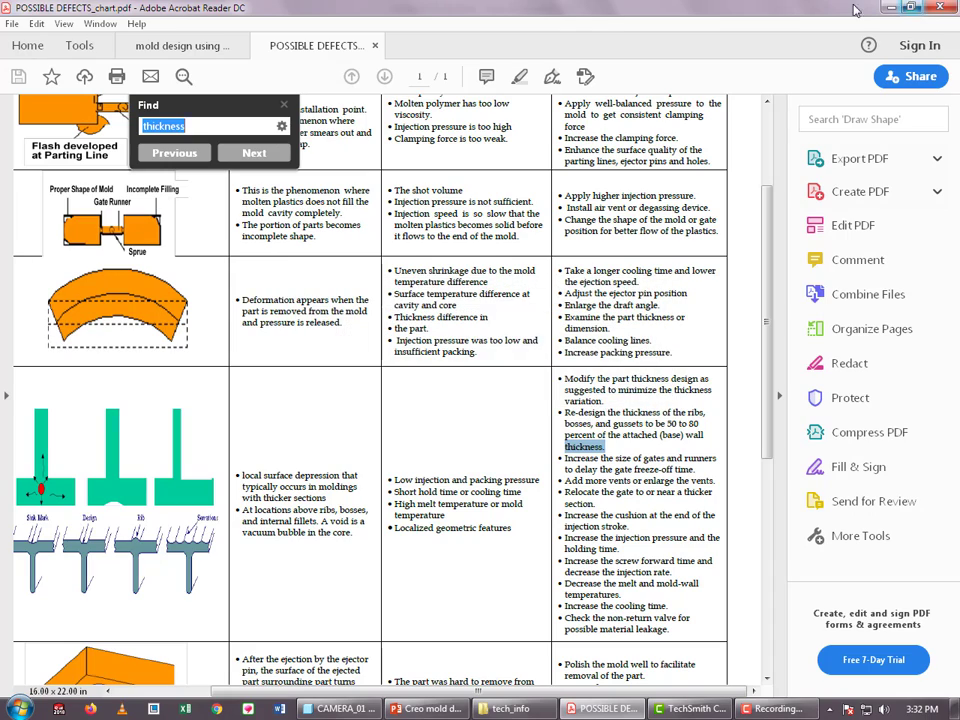
scroll(390, 400, "left", 3)
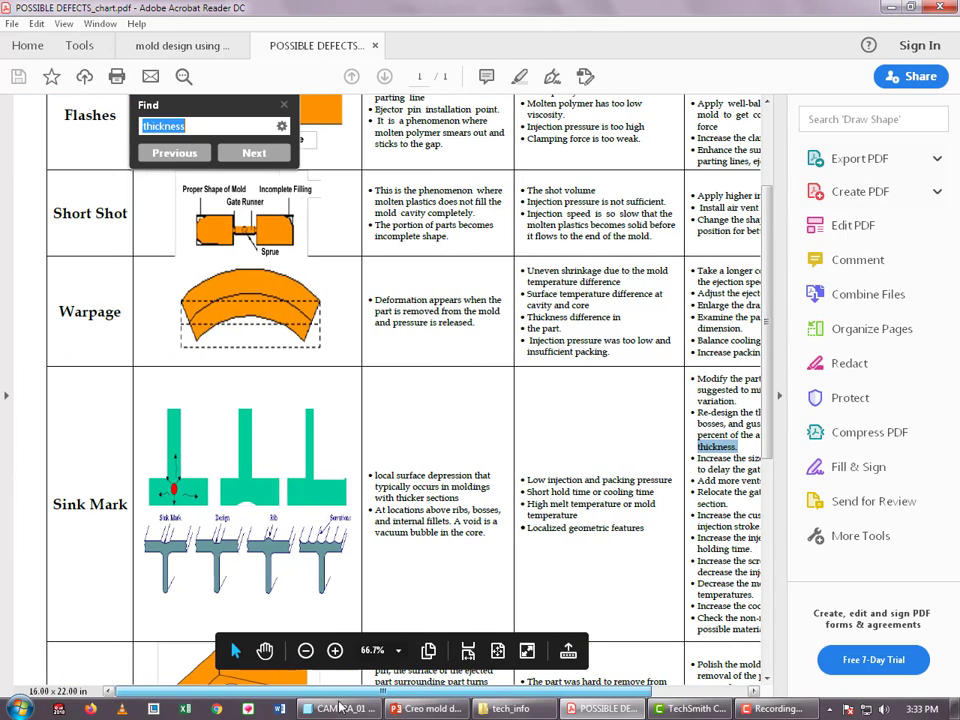
left_click(893, 7)
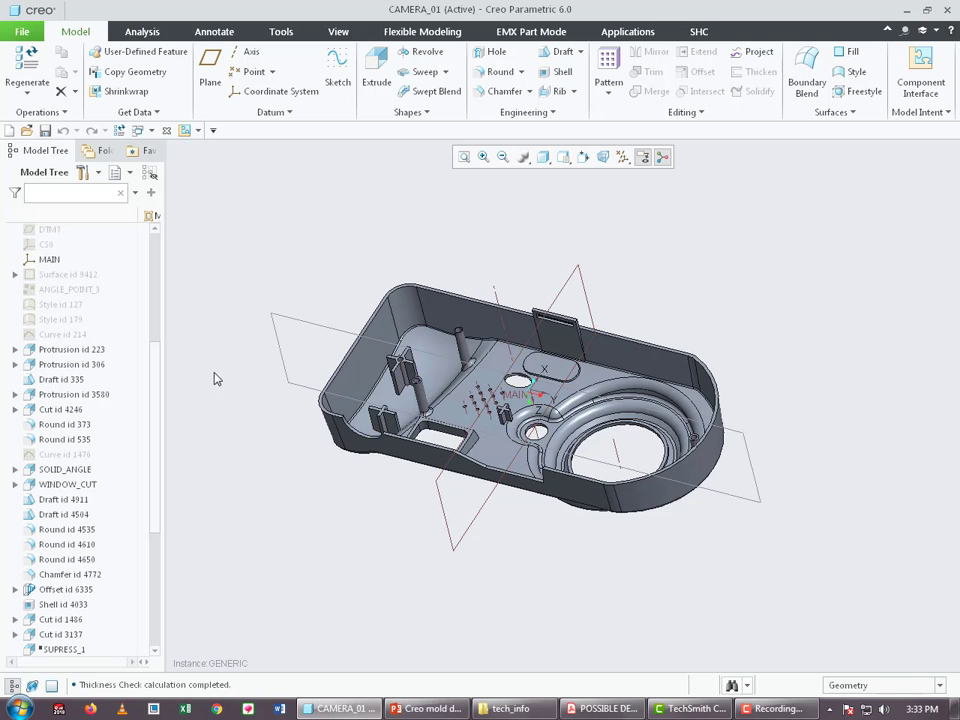
Orbit the housing and enter the Mold/Cast application from the Applications tab
middle_click_drag(710, 404, 712, 356)
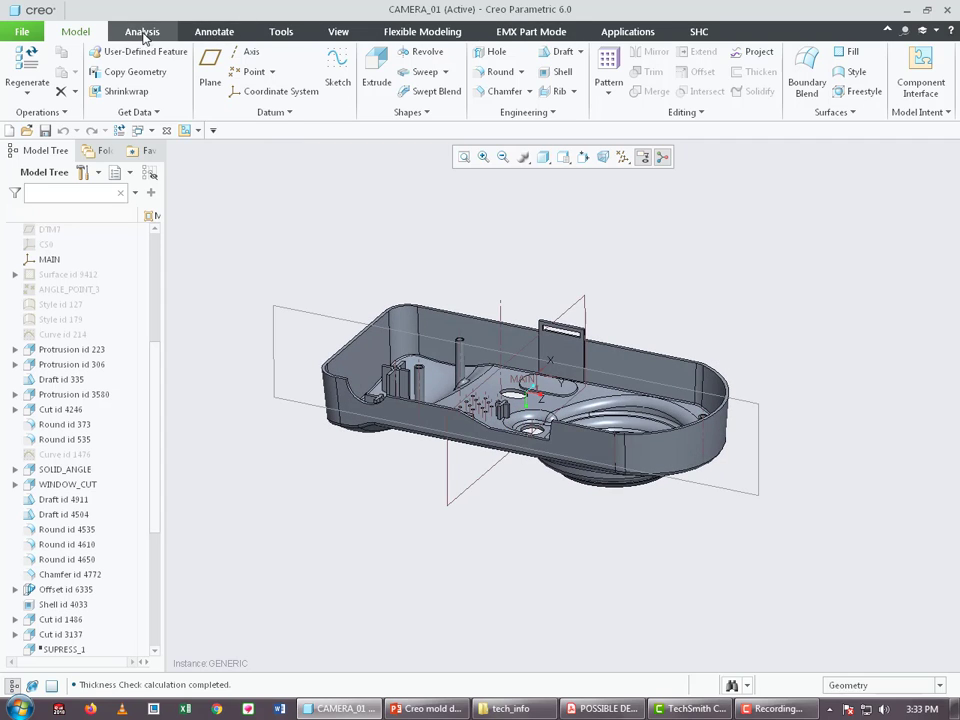
left_click(623, 32)
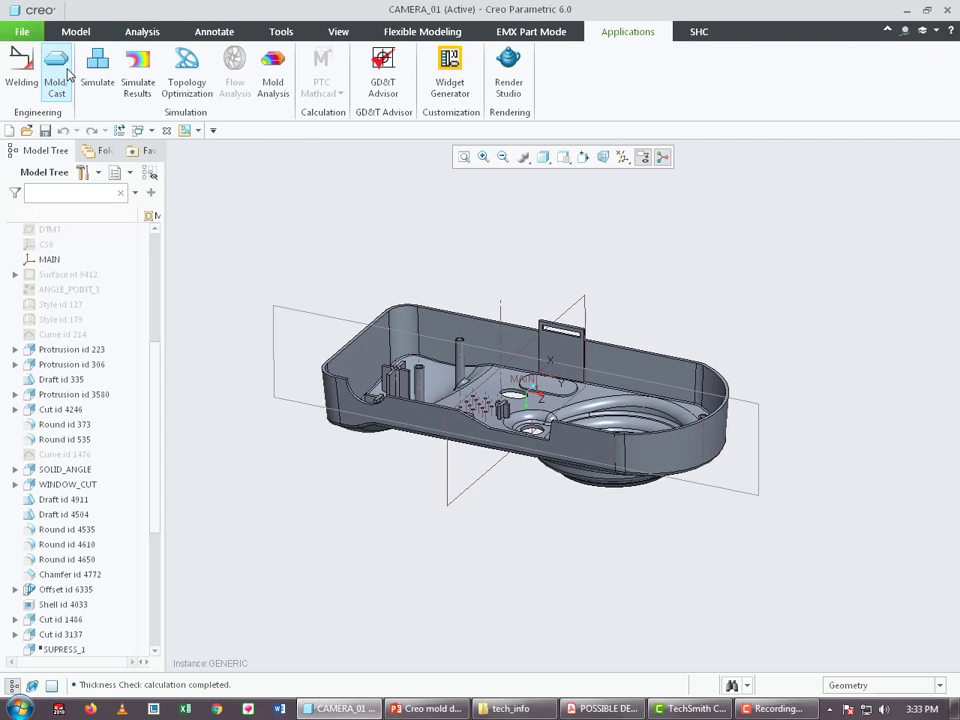
left_click(56, 80)
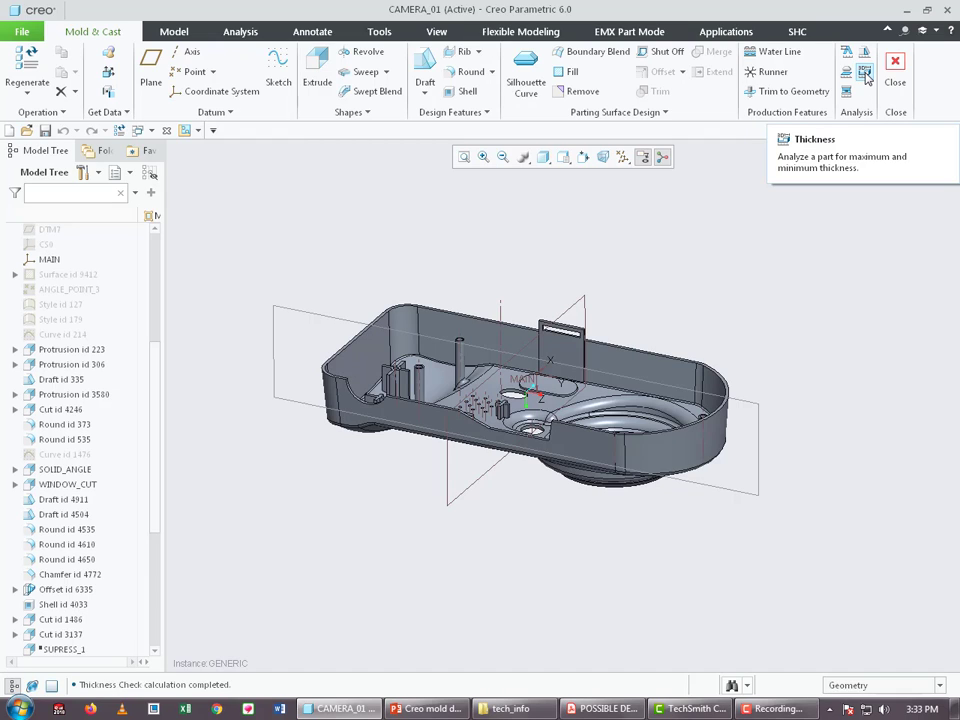
Start a Thickness analysis with the whole housing solid as reference
left_click(864, 74)
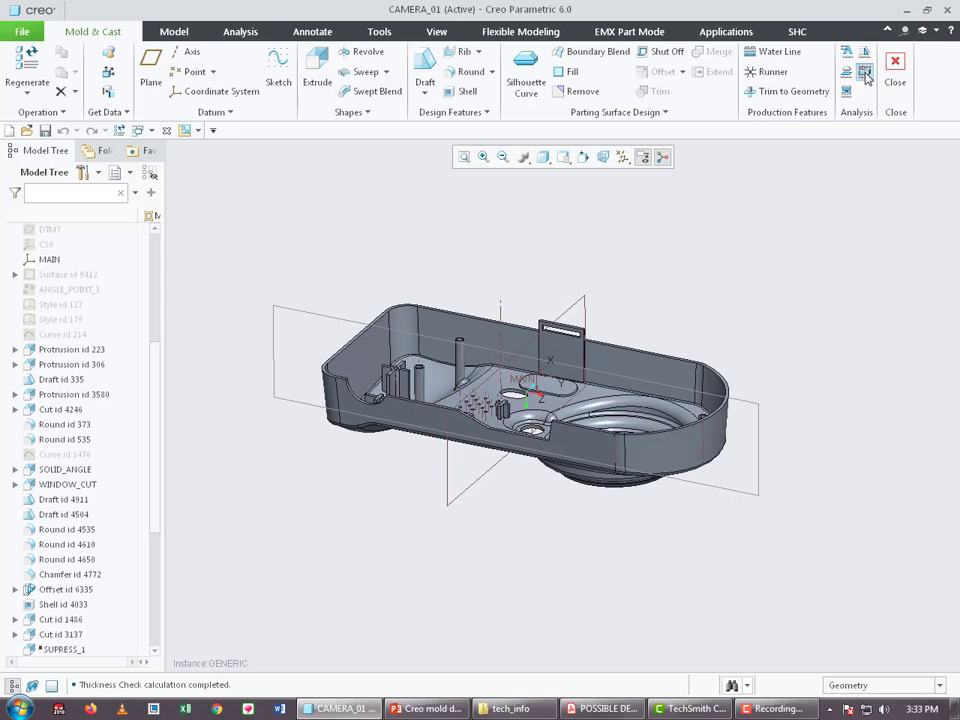
left_click_drag(749, 157, 836, 172)
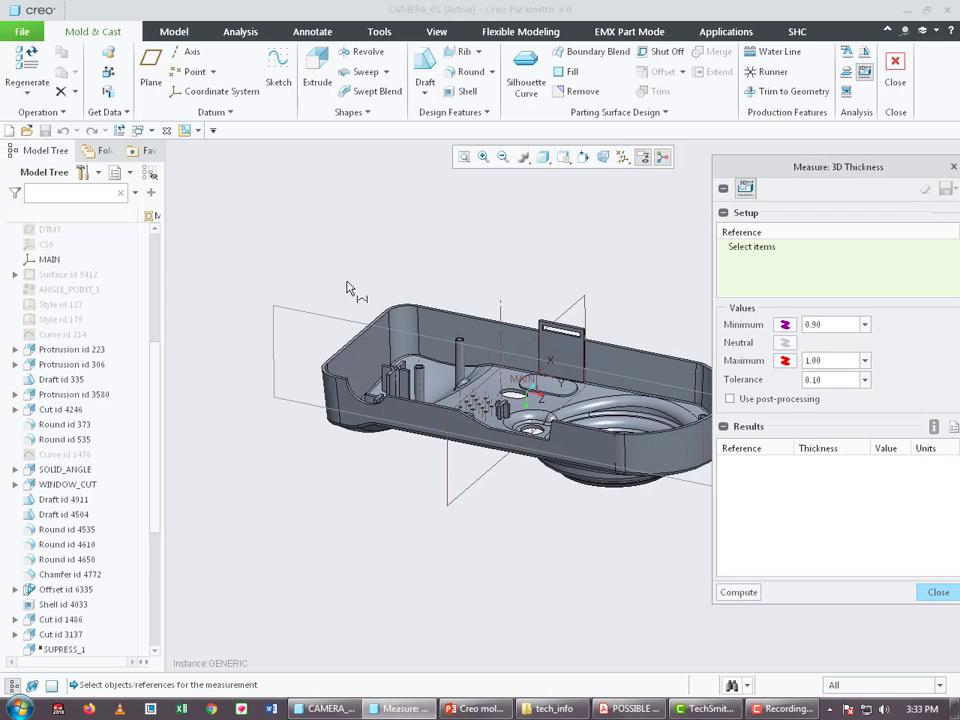
middle_click_drag(349, 285, 370, 343)
scroll(370, 343, "down", 3)
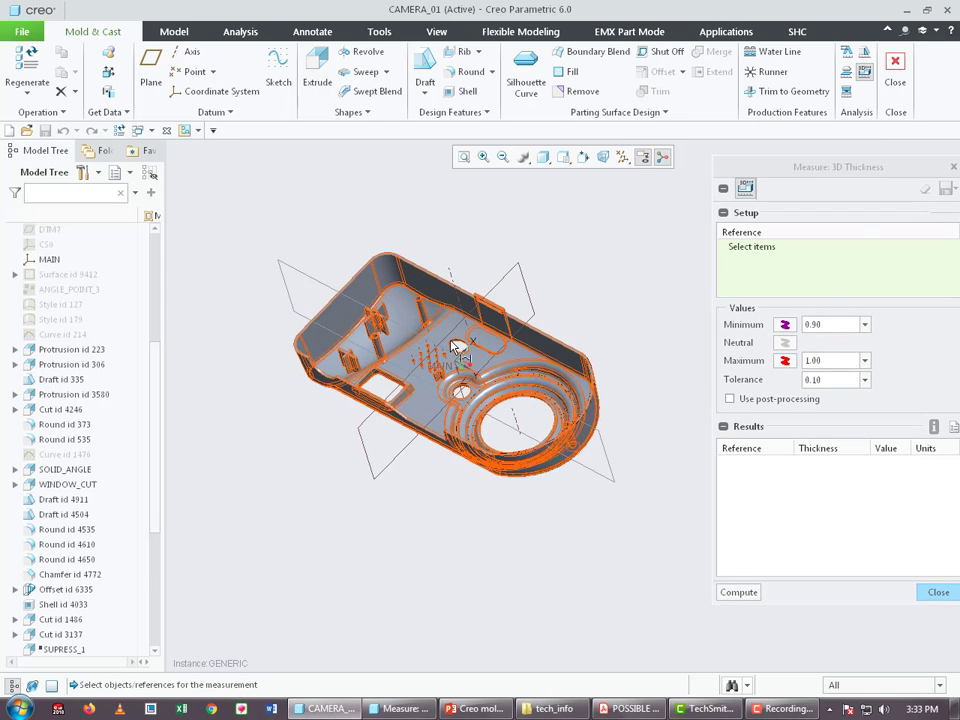
left_click_drag(844, 172, 789, 167)
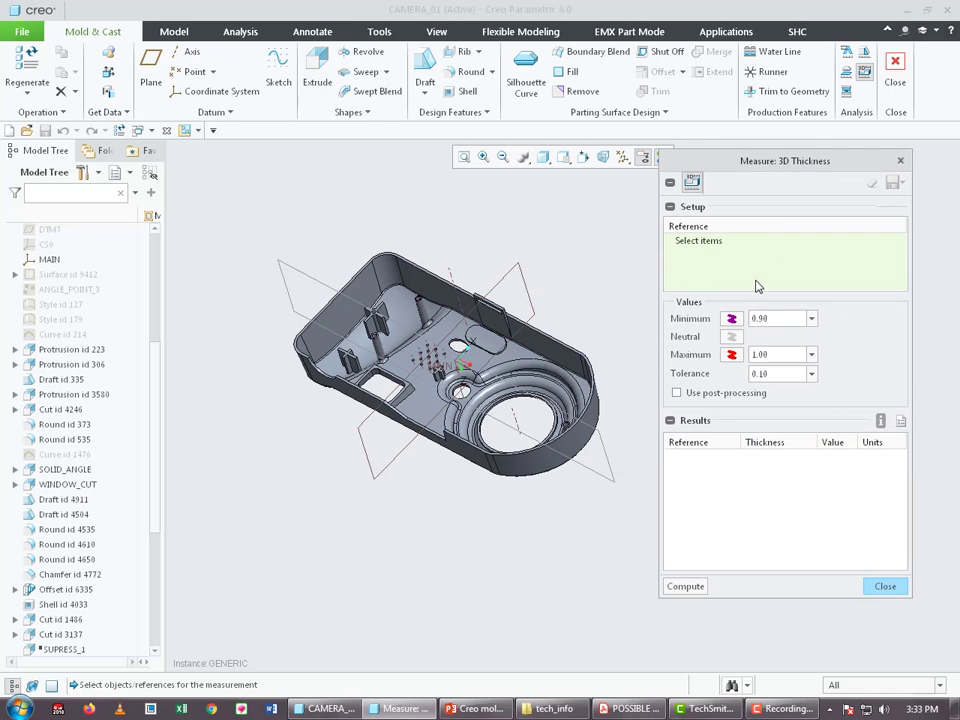
left_click(696, 248)
left_click(492, 355)
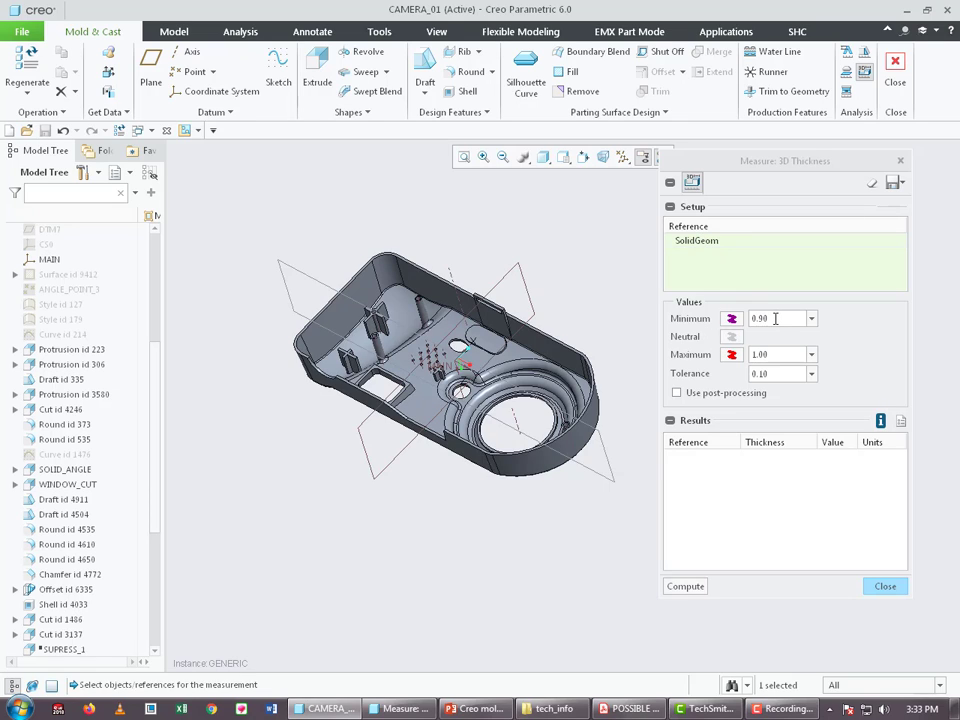
Set 0.90 minimum and 1.00 maximum thickness limits and compute the check
left_click(775, 318)
left_click(772, 354)
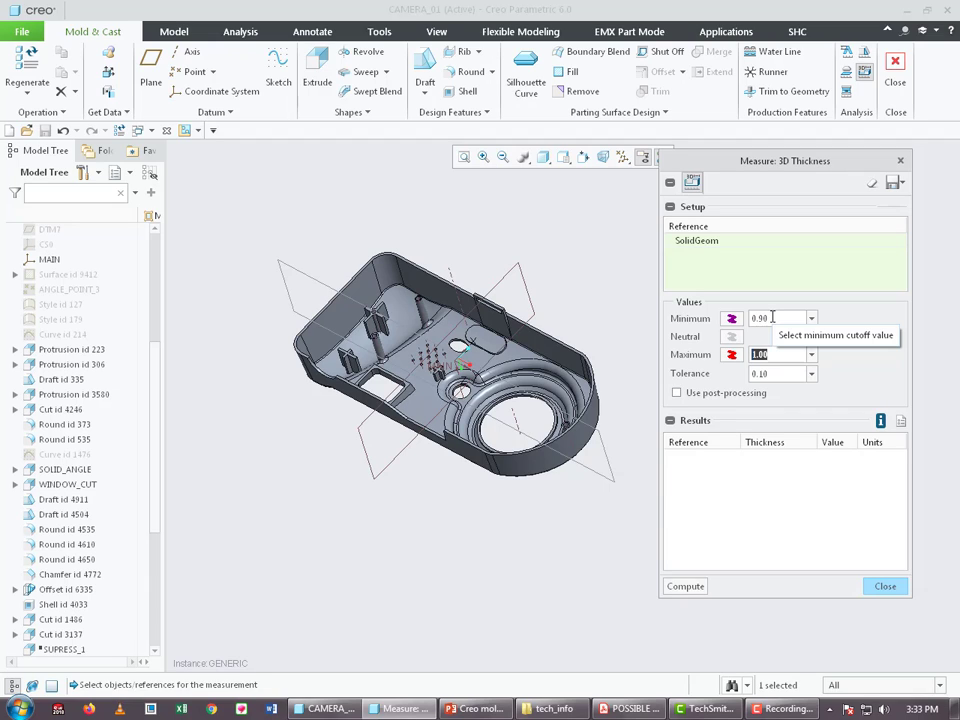
left_click(772, 318)
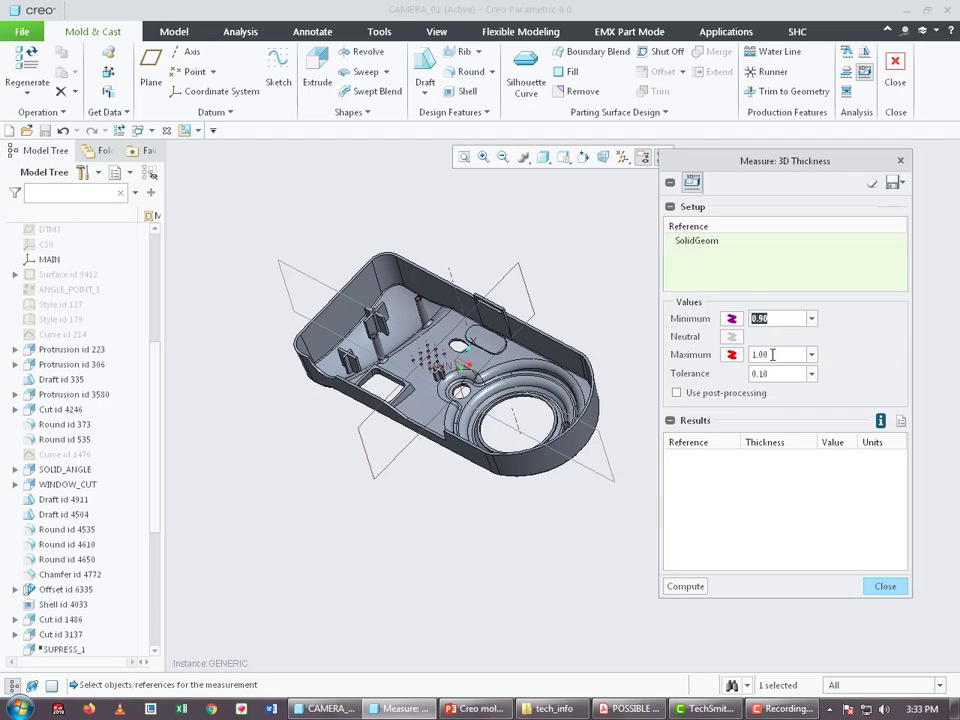
left_click(772, 354)
left_click(780, 318)
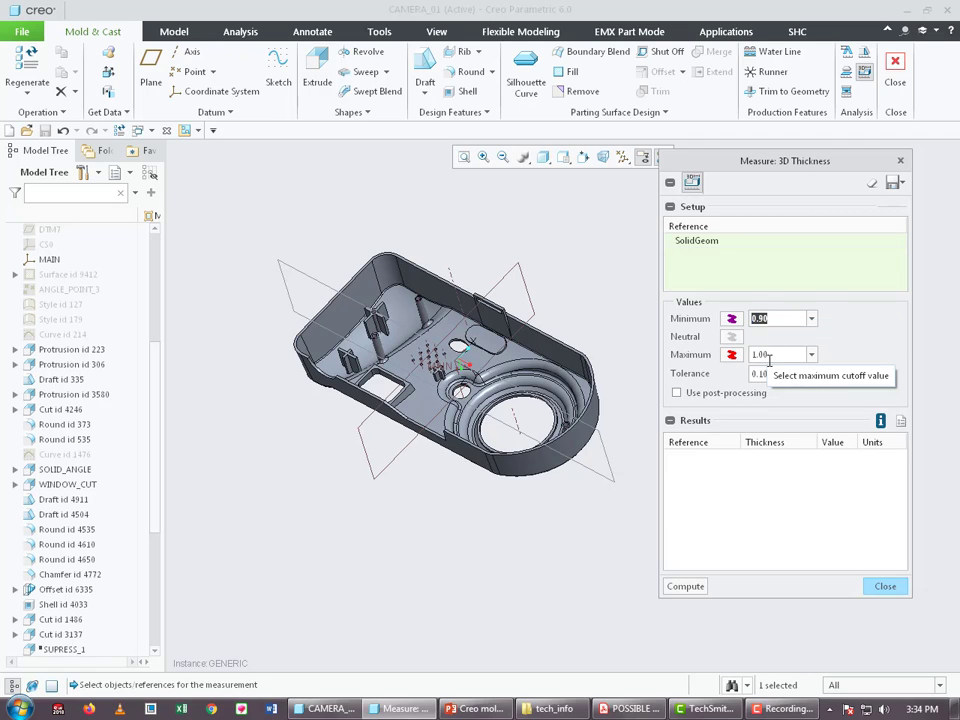
left_click(777, 318)
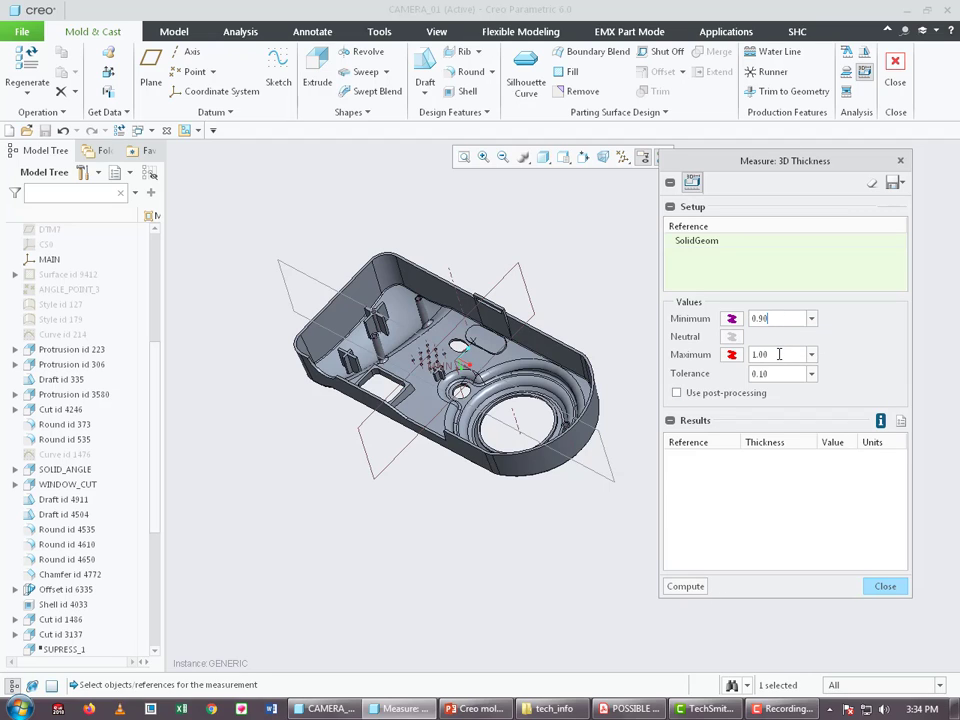
left_click(684, 590)
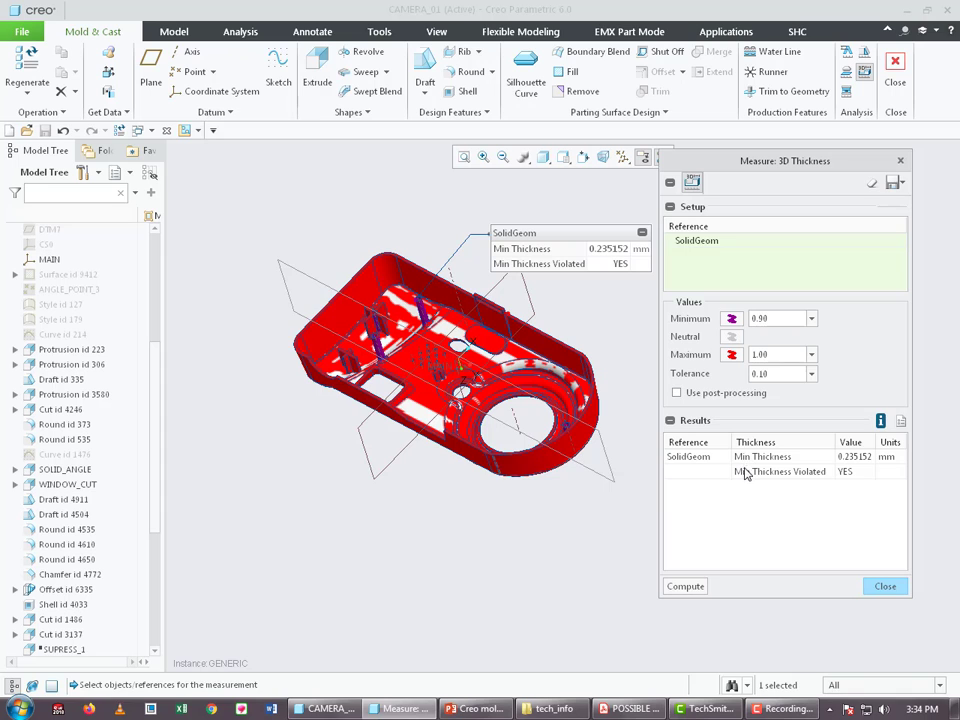
Zoom and orbit to inspect the red thin areas of the 3D thickness overlay (0.235152 mm minimum)
scroll(430, 320, "down", 2)
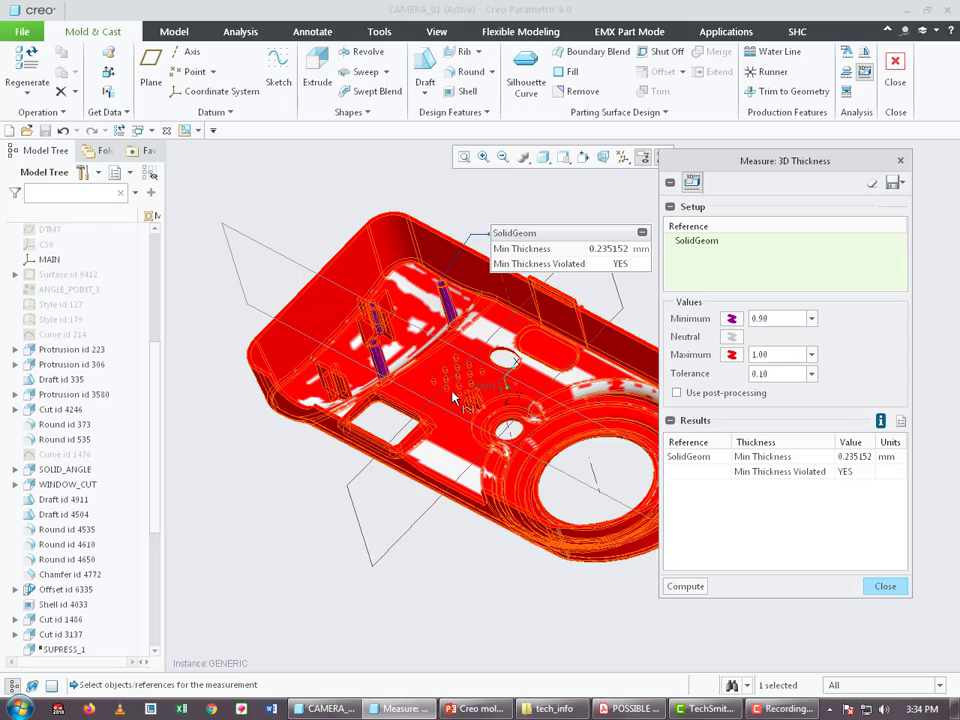
middle_click_drag(420, 330, 402, 385)
scroll(400, 388, "up", 2)
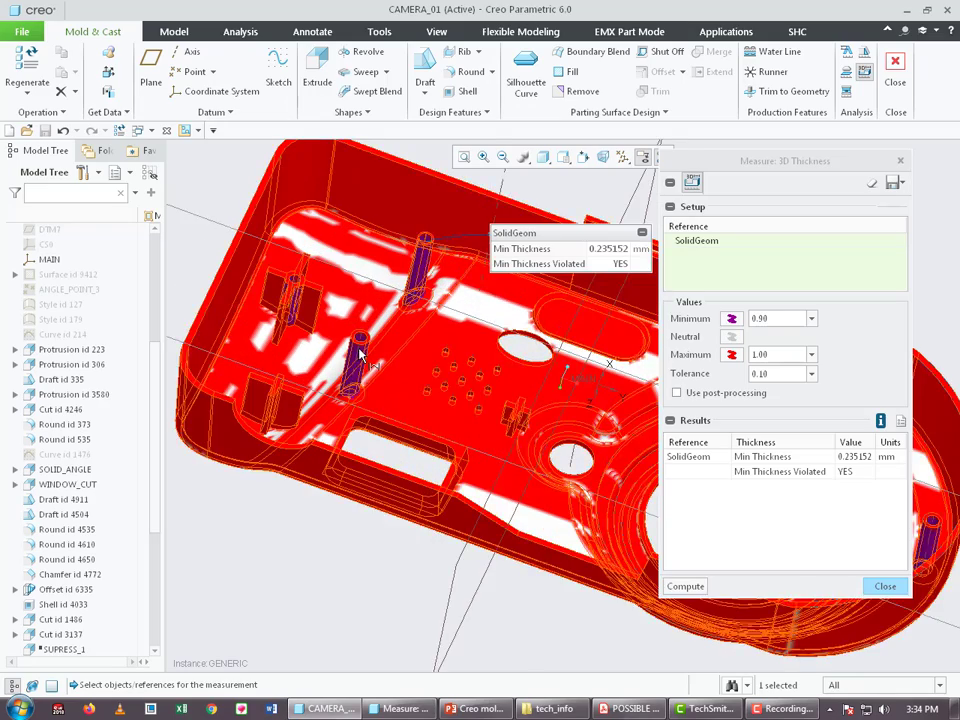
scroll(410, 370, "up", 2)
scroll(390, 390, "up", 2)
scroll(350, 428, "up", 2)
scroll(350, 428, "down", 3)
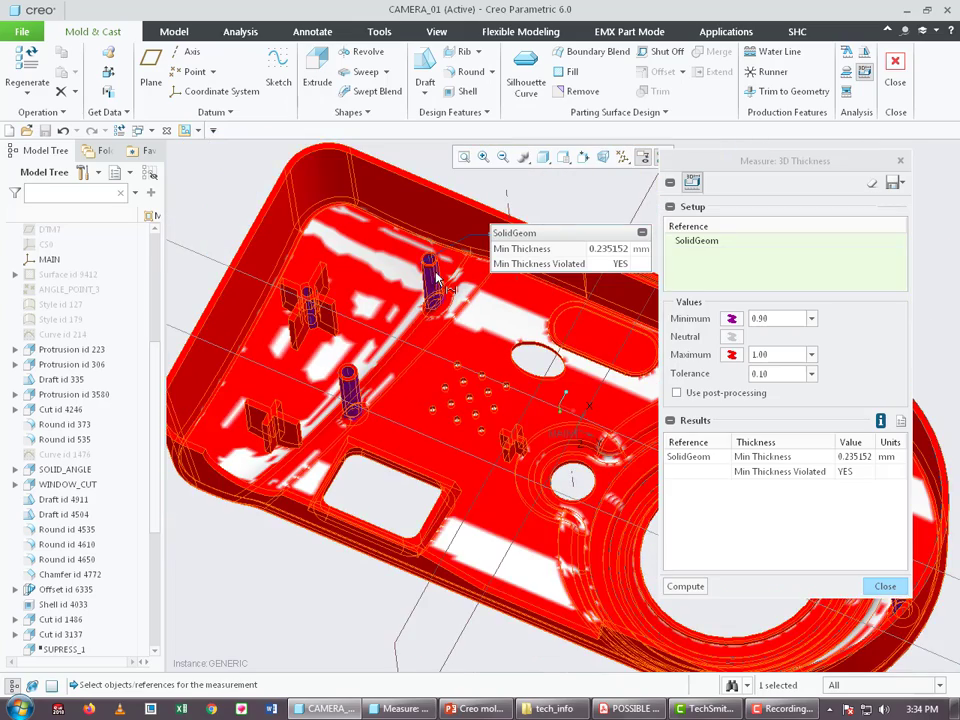
scroll(450, 283, "up", 2)
scroll(455, 283, "up", 2)
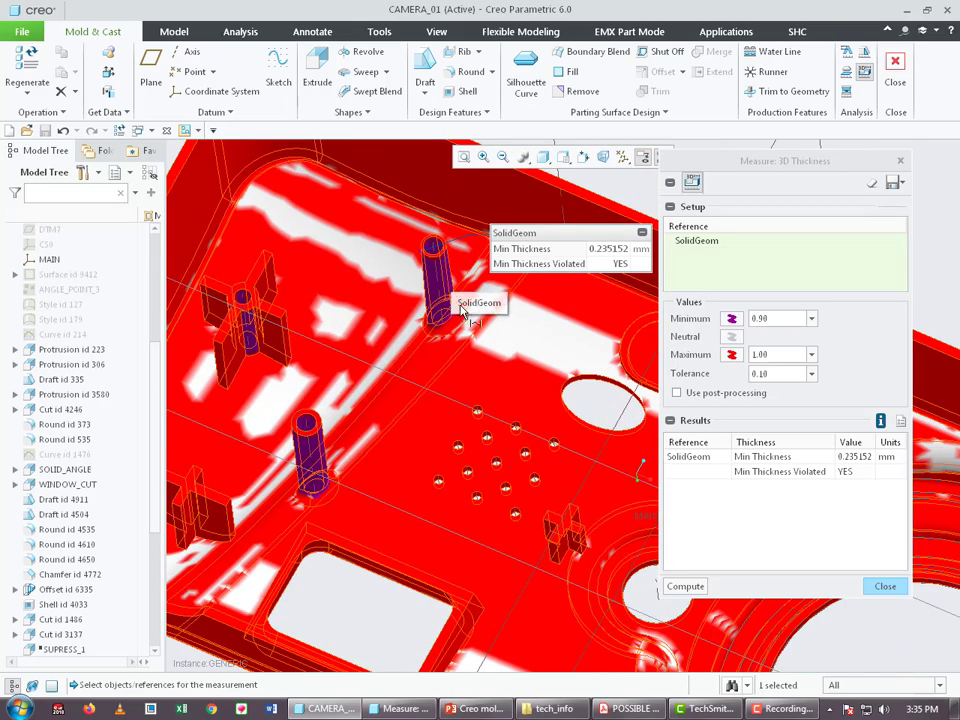
scroll(420, 300, "down", 3)
scroll(310, 315, "up", 1)
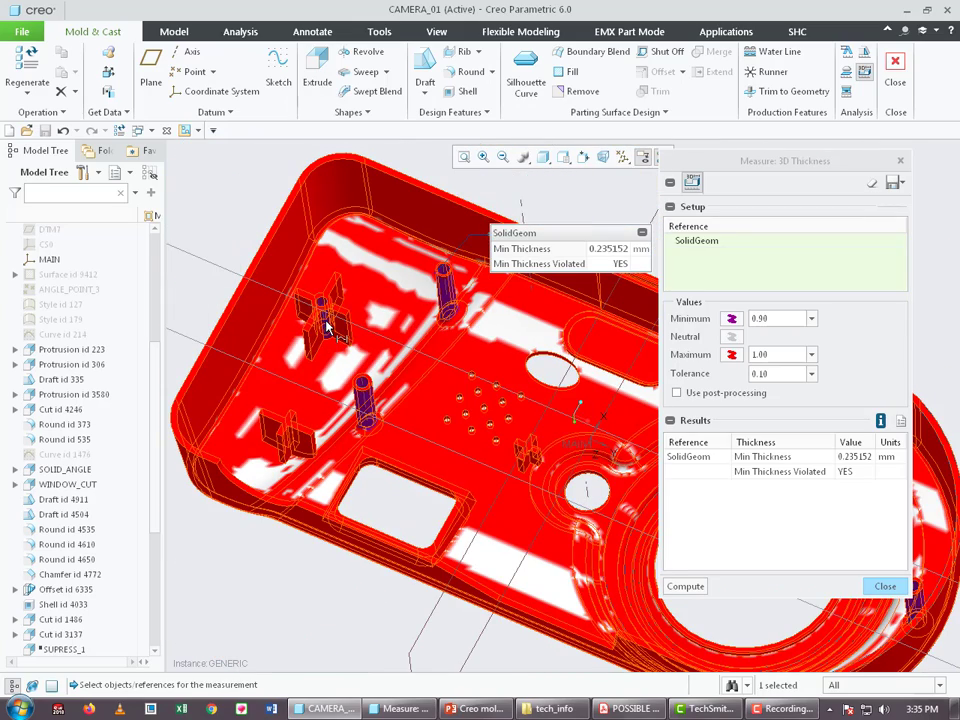
Review the front wall and lens opening face, then close the 3D Thickness measurement
middle_click_drag(221, 228, 330, 300)
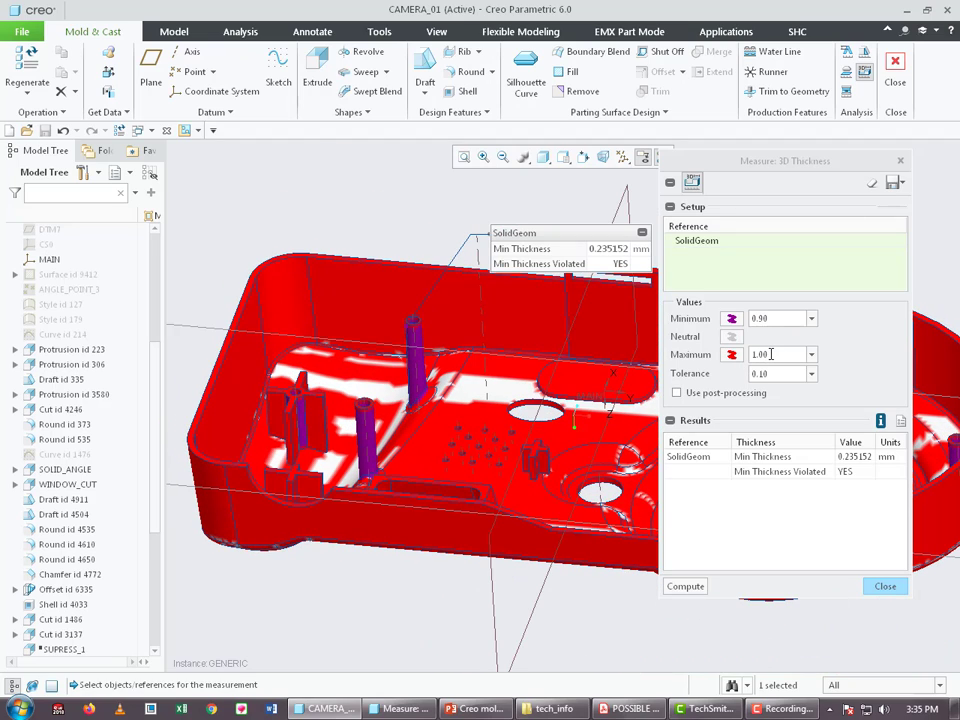
middle_click_drag(556, 403, 525, 369)
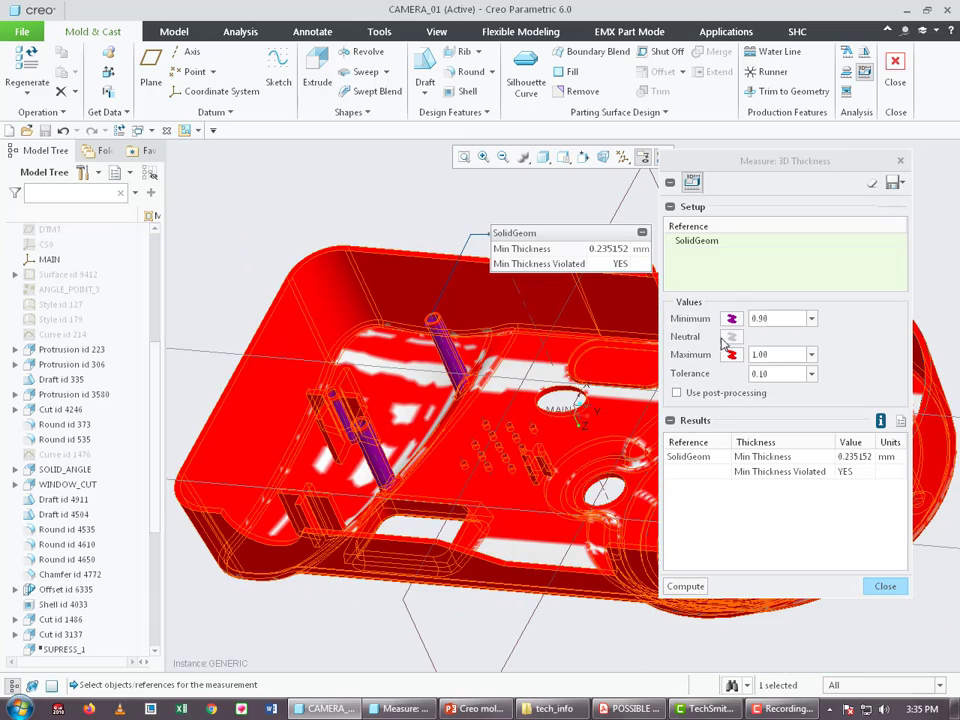
scroll(447, 515, "up", 2)
scroll(447, 515, "up", 2)
mouse_move(447, 515)
middle_mouse_down()
mouse_move(450, 439)
mouse_move(420, 315)
mouse_move(399, 339)
mouse_move(388, 452)
mouse_move(360, 497)
mouse_move(291, 514)
mouse_move(319, 458)
mouse_move(332, 510)
mouse_move(431, 514)
mouse_move(290, 388)
middle_mouse_up()
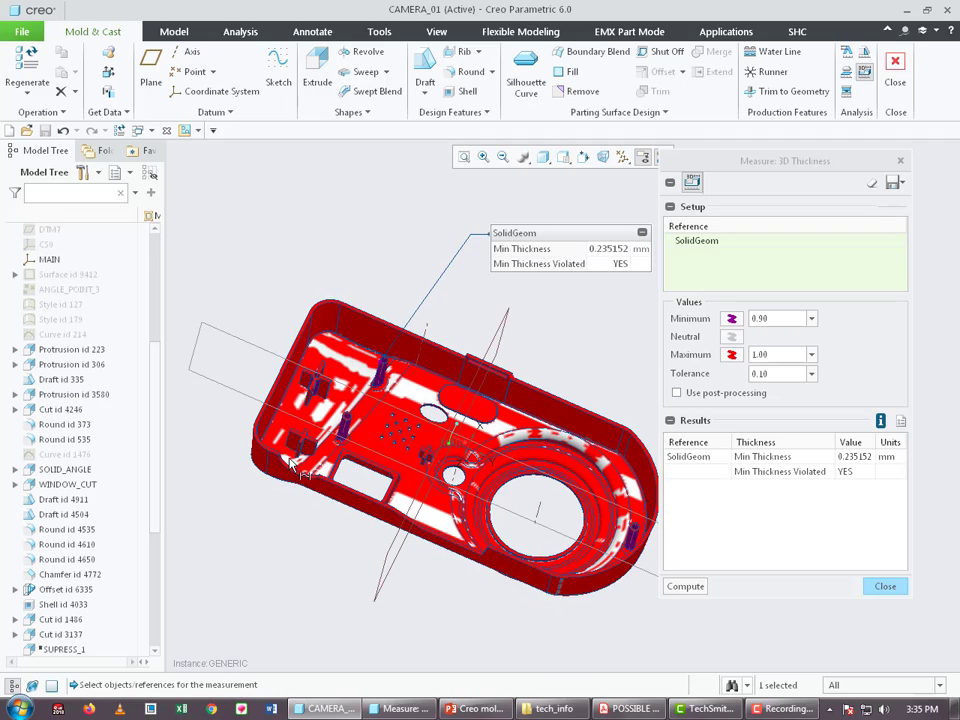
scroll(300, 395, "down", 1)
scroll(350, 445, "down", 1)
scroll(348, 448, "down", 1)
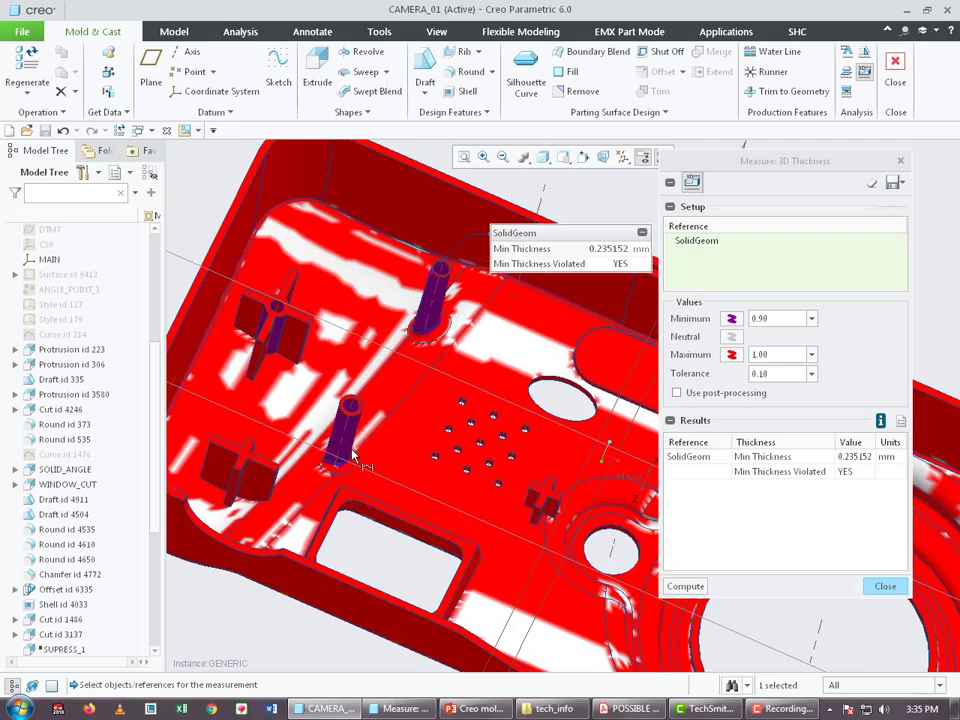
scroll(345, 452, "down", 1)
scroll(340, 455, "down", 1)
scroll(320, 448, "down", 1)
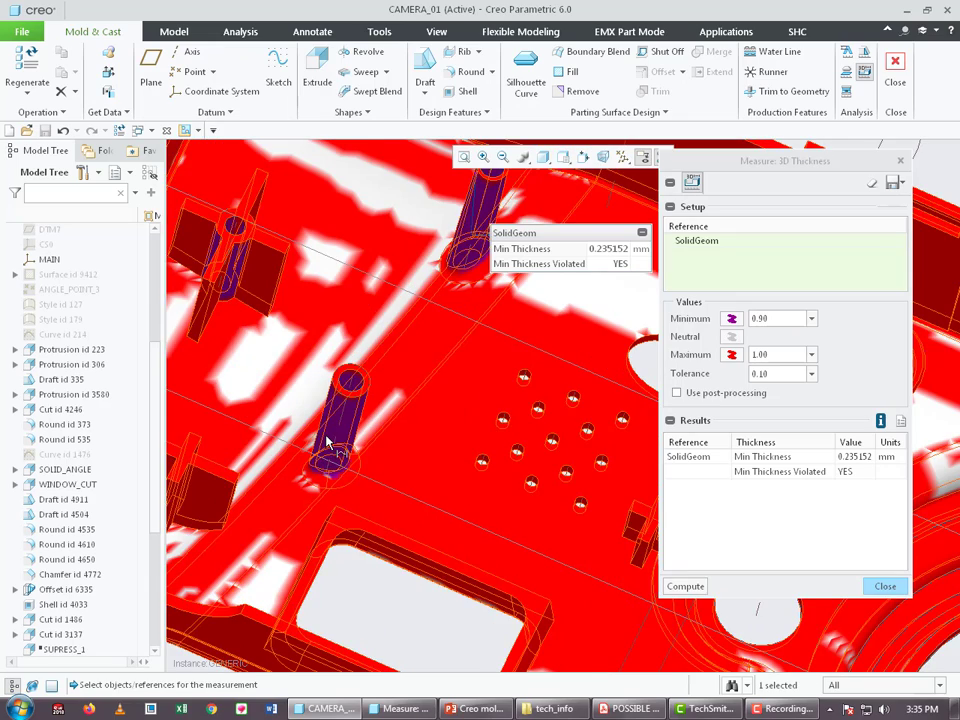
scroll(320, 450, "up", 1)
scroll(320, 450, "up", 1)
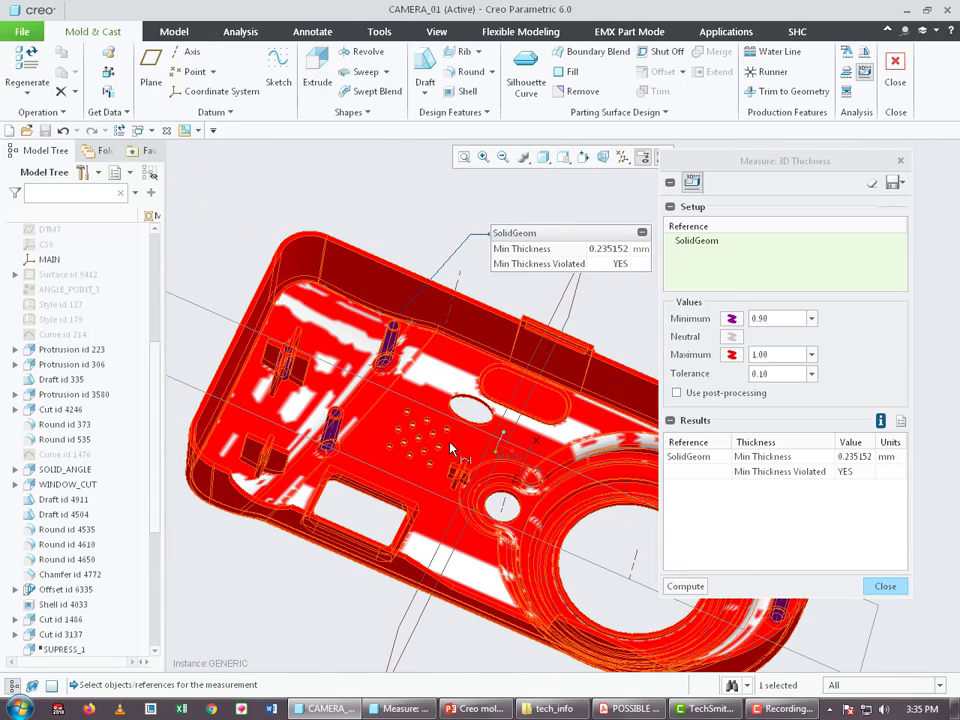
left_click(886, 590)
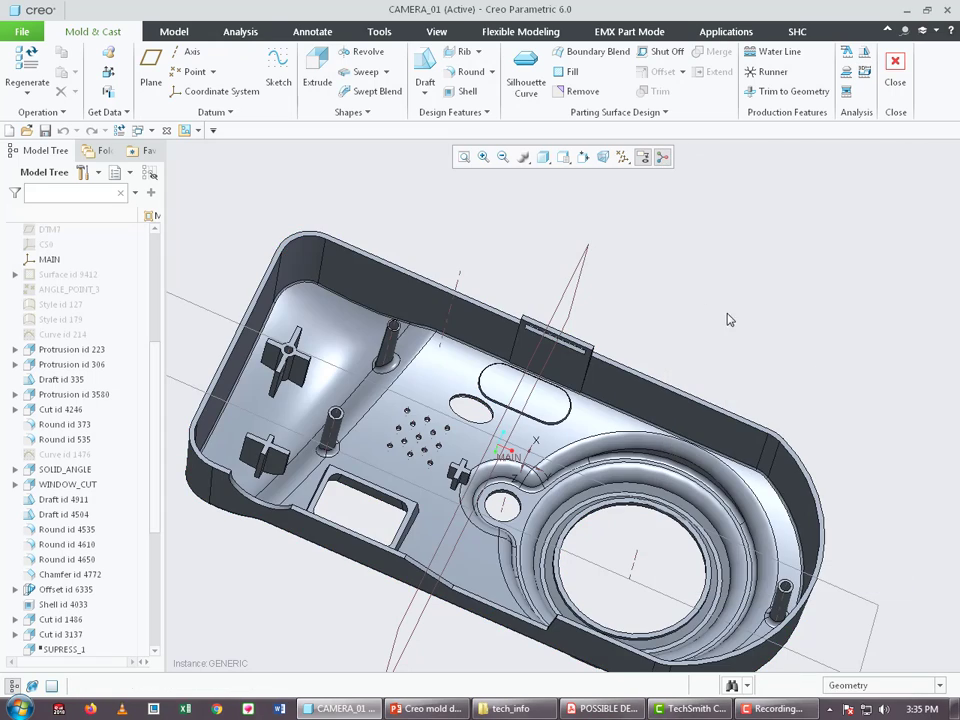
Start a Section Thickness check on CAMERA_01 and move the Model Analysis dialog off the model tree
scroll(490, 342, "up", 2)
middle_click_drag(490, 342, 580, 260)
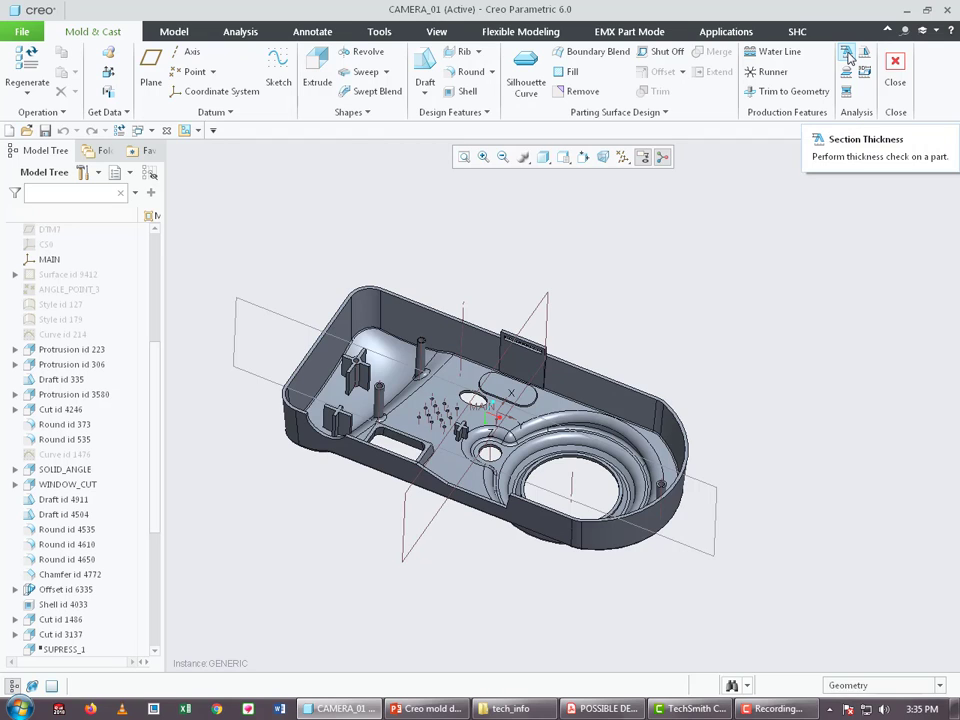
left_click(848, 57)
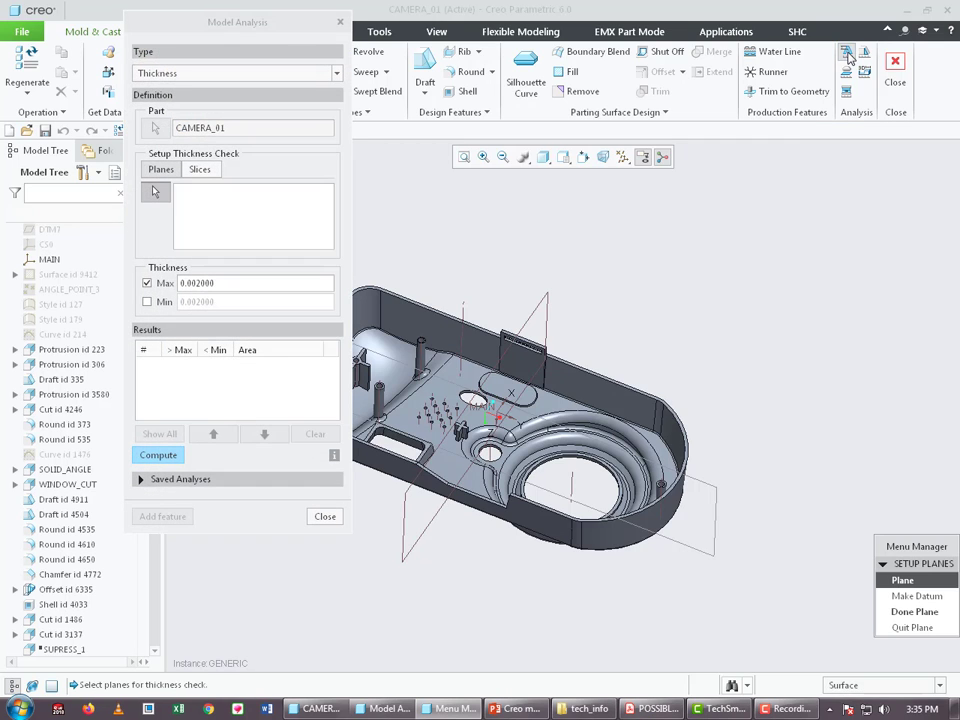
left_click_drag(307, 26, 197, 116)
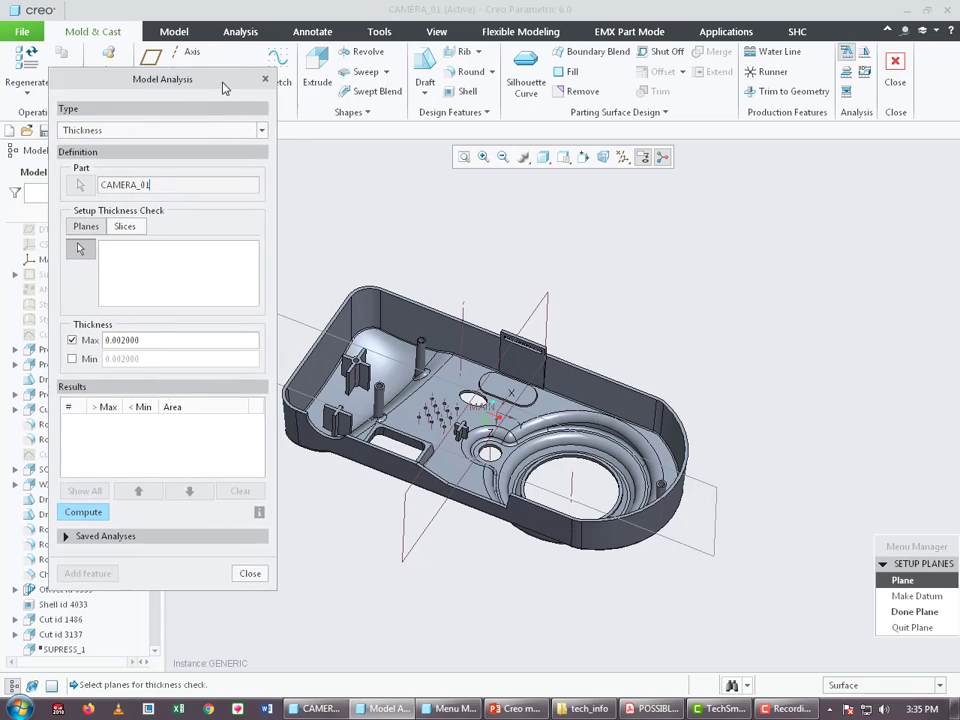
scroll(741, 317, "down", 3)
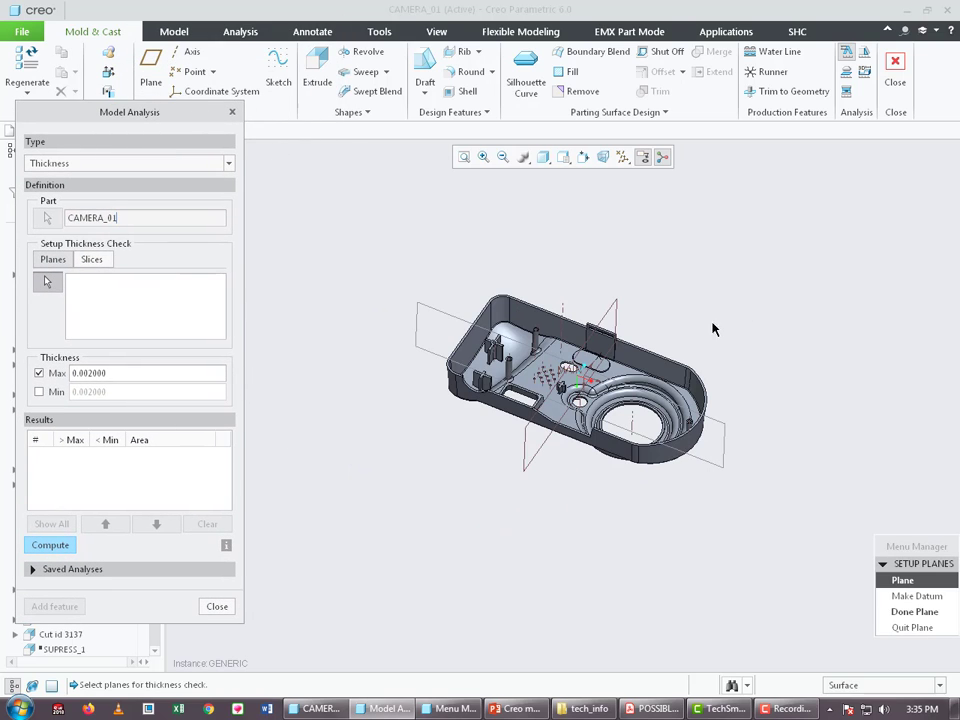
mouse_move(115, 115)
left_mouse_down()
mouse_move(231, 19)
mouse_move(230, 80)
left_mouse_up()
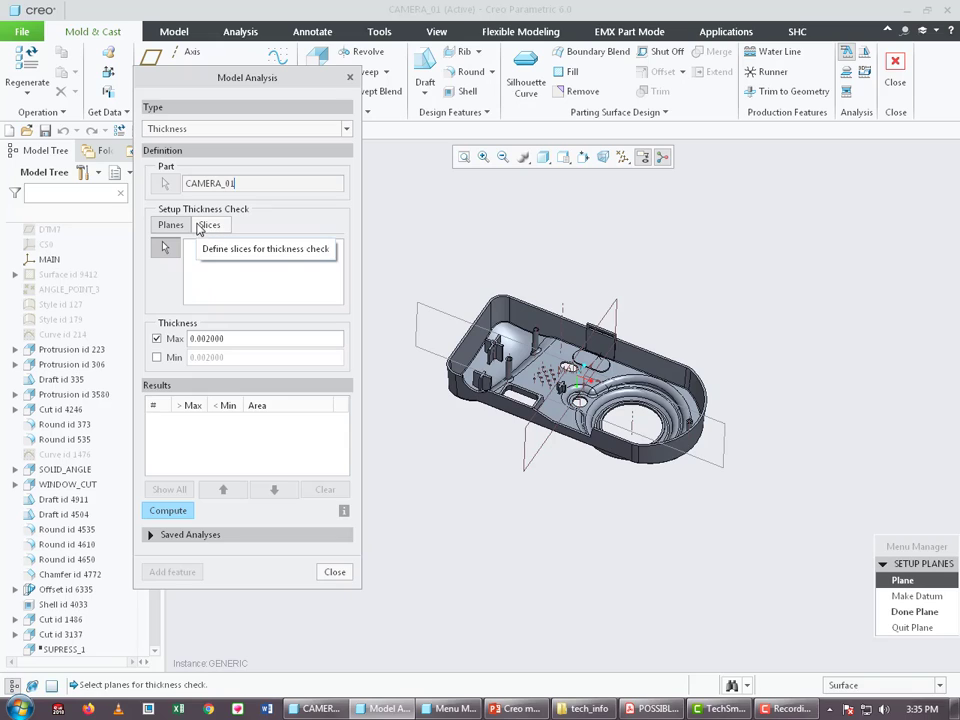
double_click(246, 182)
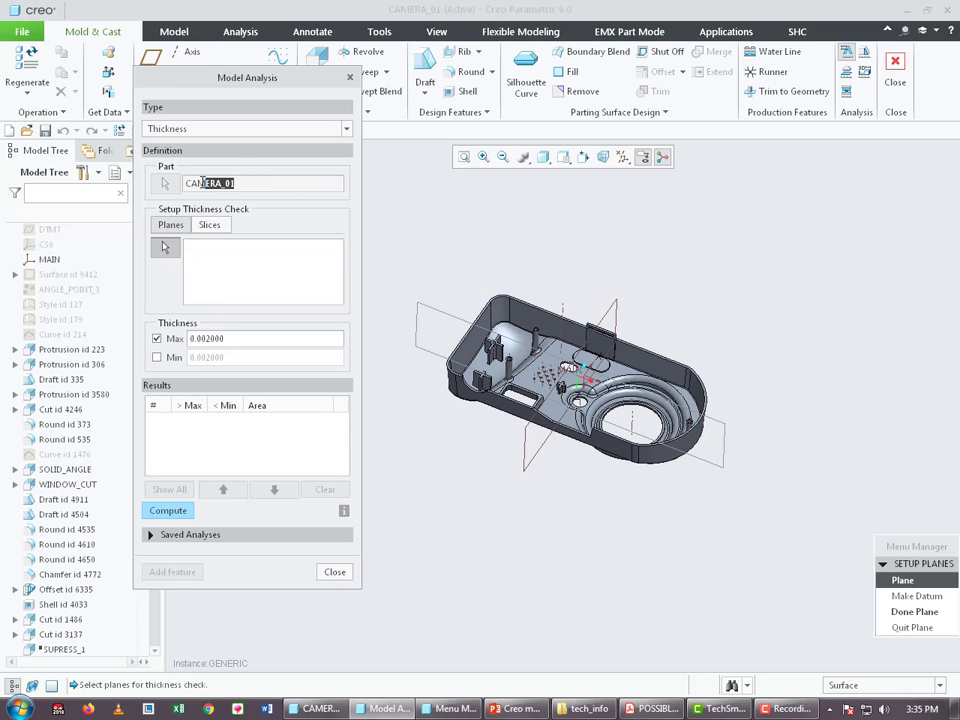
left_click(233, 183)
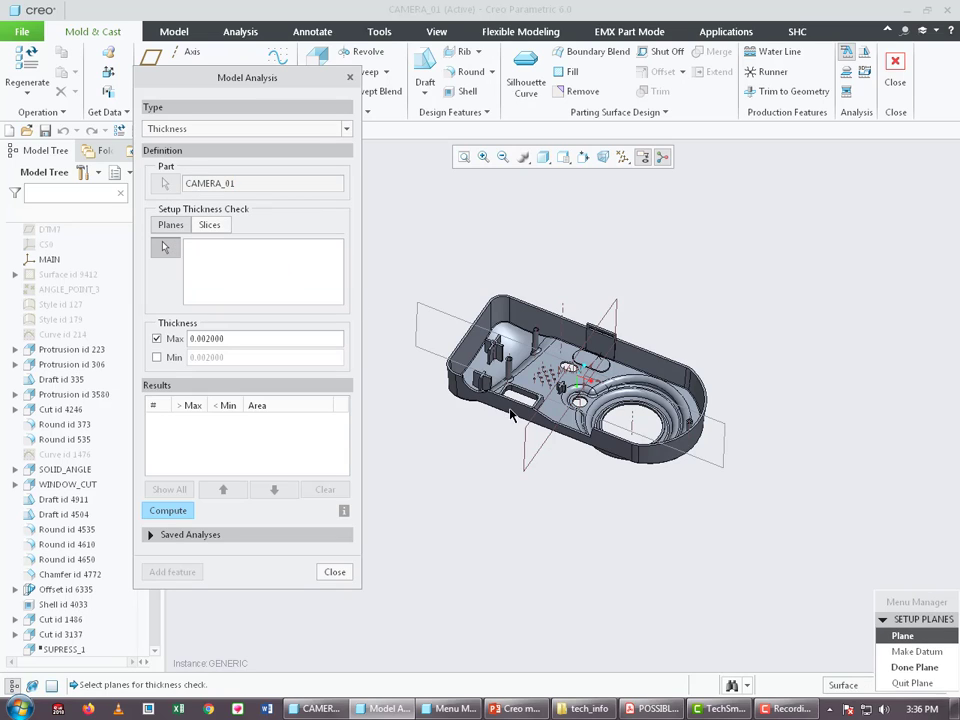
Choose the FRONT datum plane as the thickness slicing plane
left_click_drag(936, 604, 830, 396)
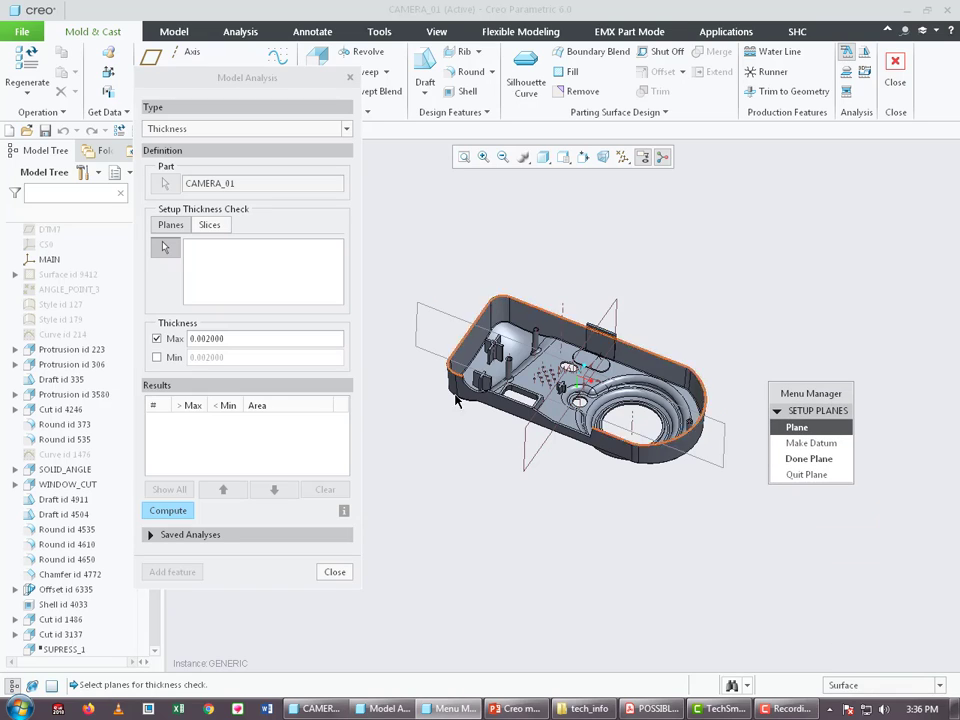
left_click(437, 314)
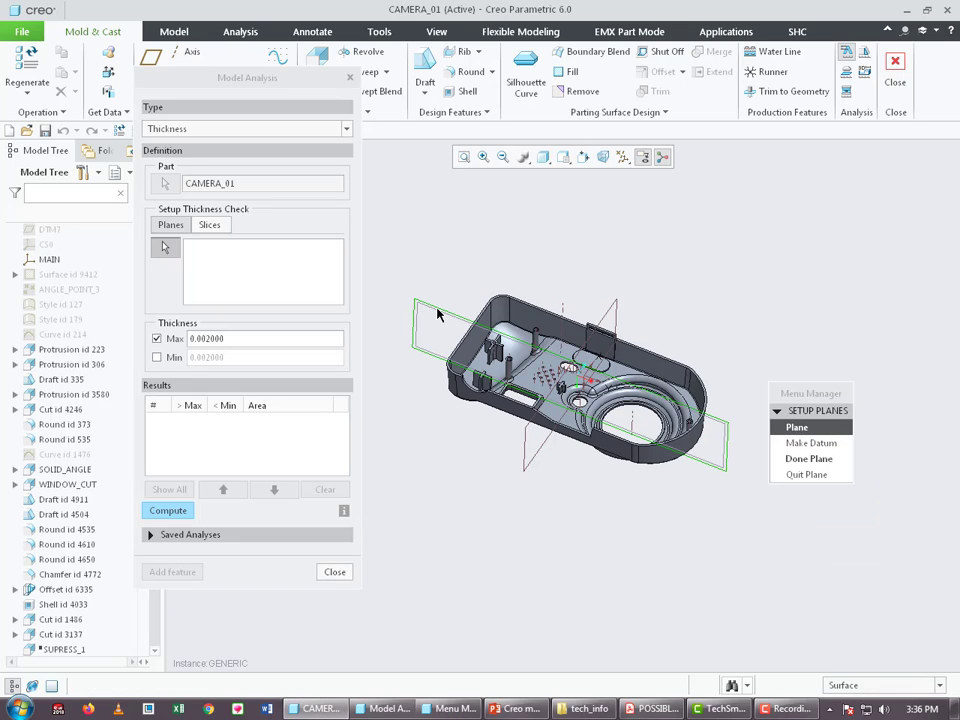
left_click(807, 460)
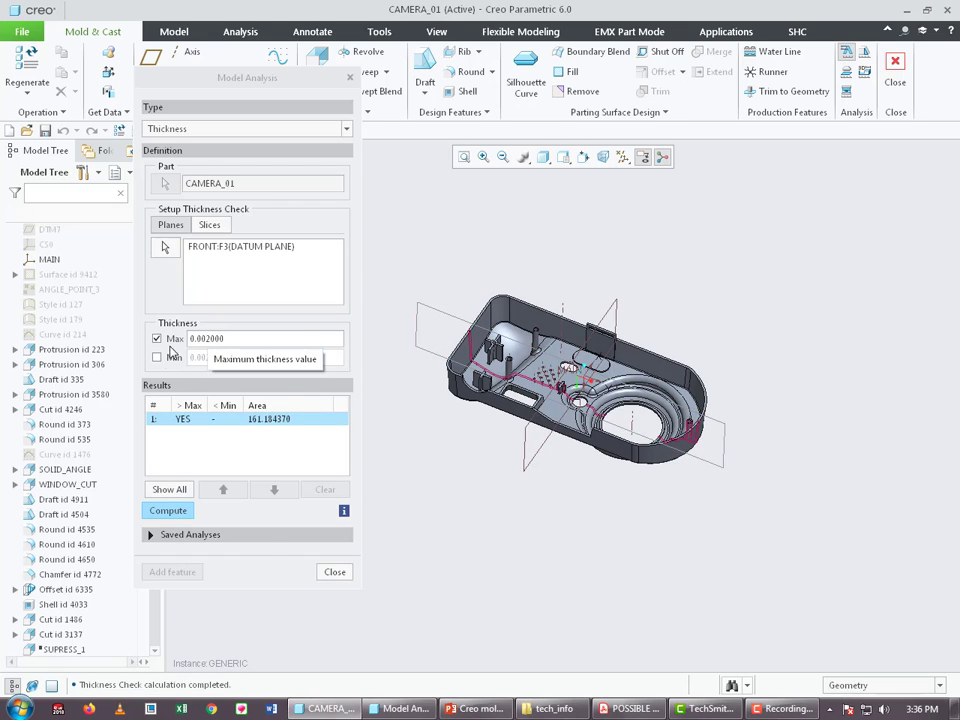
Enable the minimum limit, set Max 1.1 and Min 0.9, and compute the check
left_click(156, 357)
double_click(213, 338)
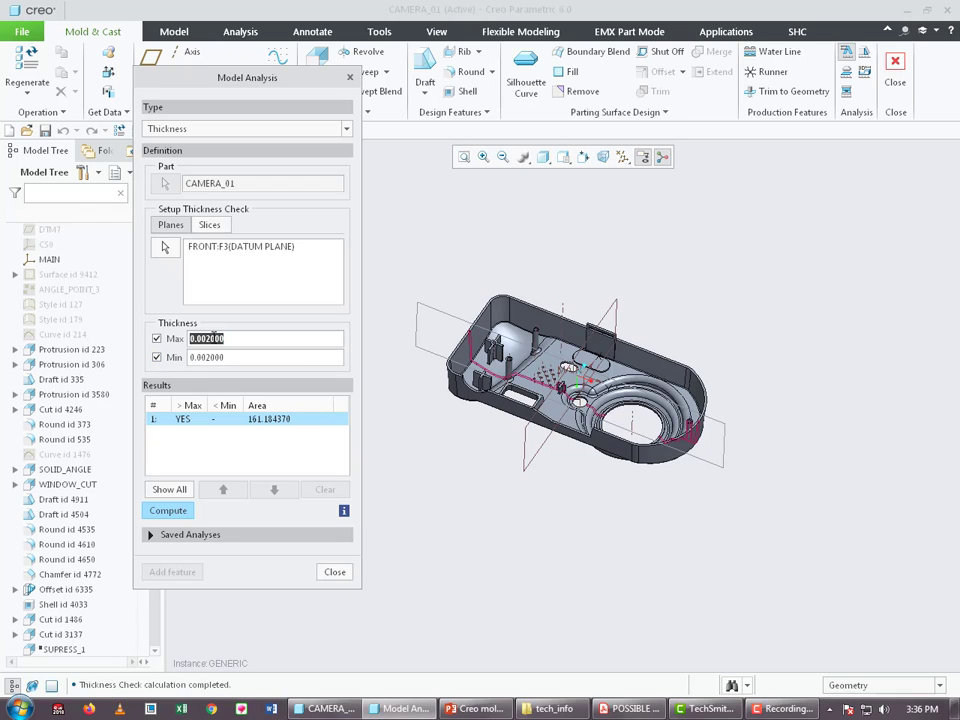
type("1.1")
double_click(227, 357)
type("9")
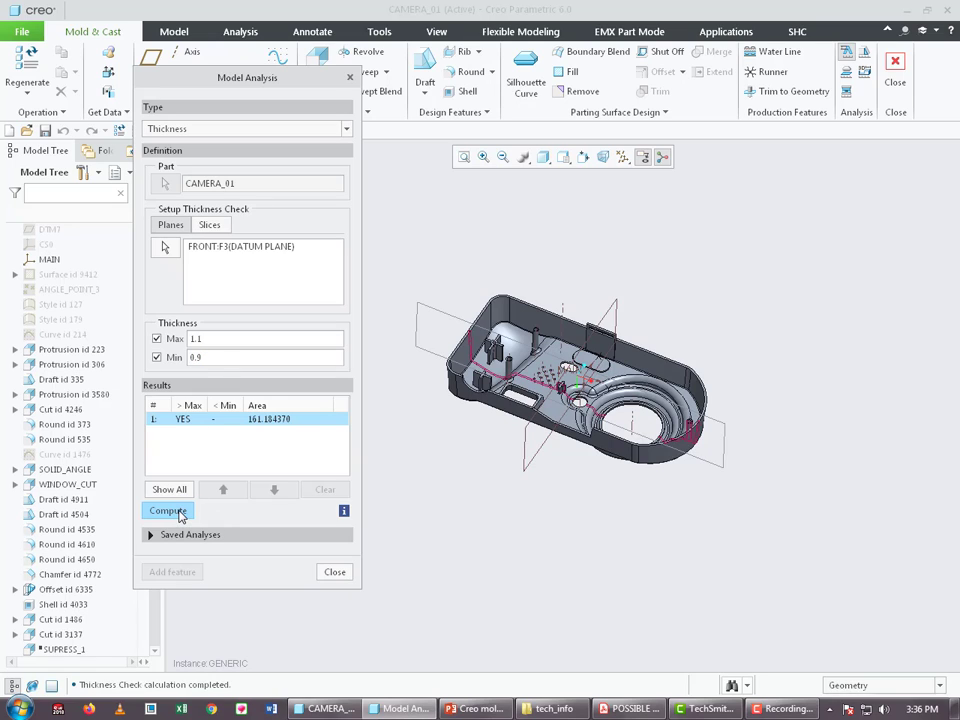
left_click(168, 511)
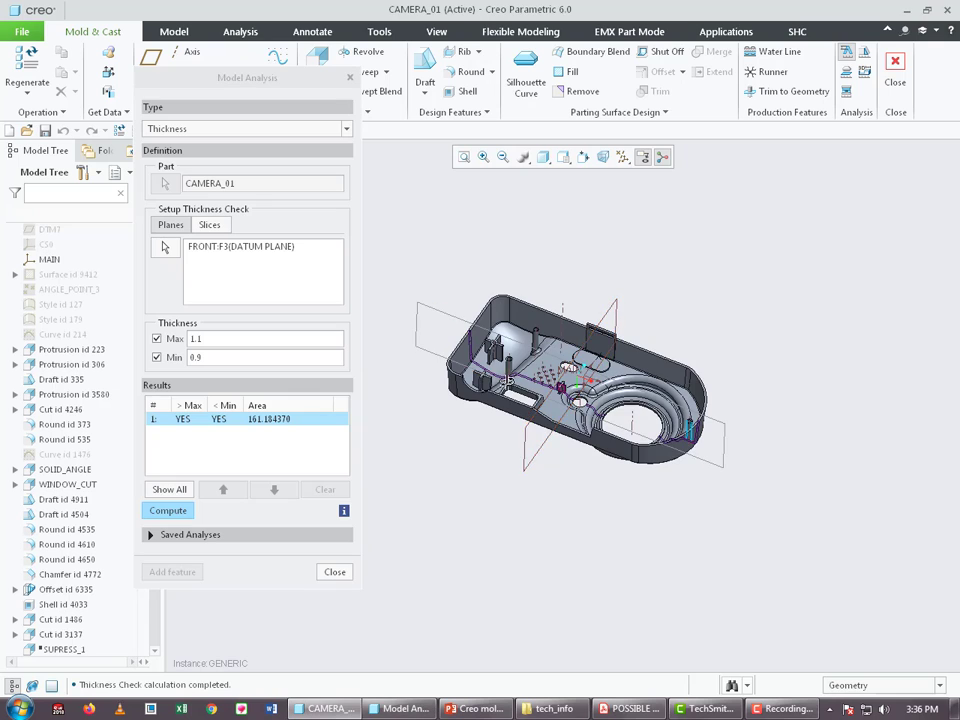
Orbit to a side view and zoom to review the FRONT-plane thickness result
middle_click_drag(520, 440, 454, 556)
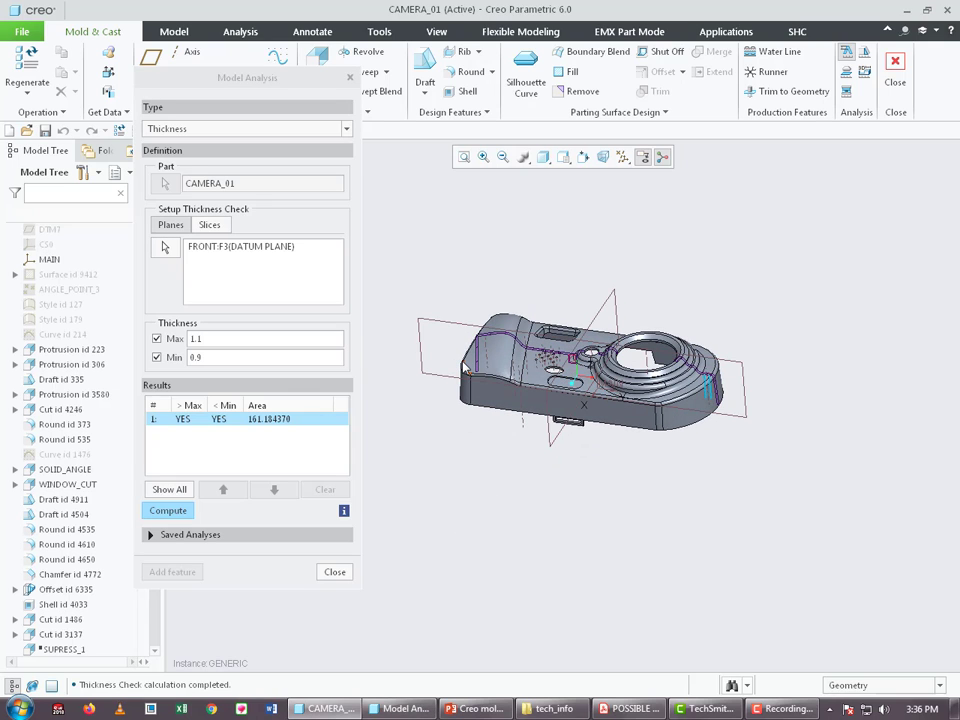
scroll(615, 383, "up", 3)
scroll(615, 383, "up", 1)
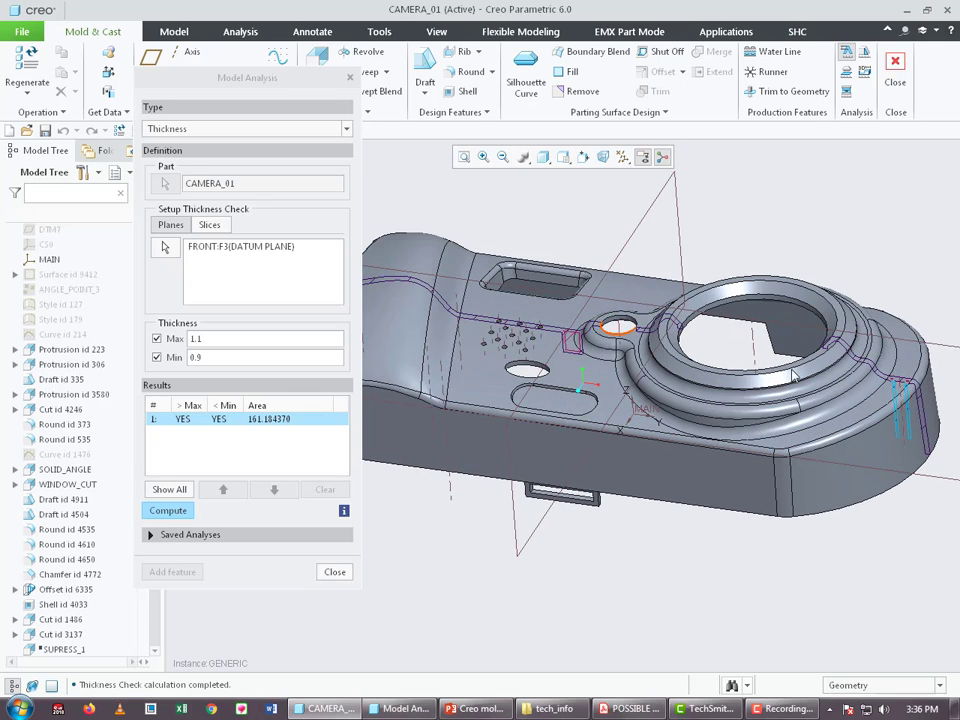
scroll(700, 383, "down", 3)
scroll(741, 383, "up", 4)
scroll(741, 383, "up", 2)
scroll(621, 317, "up", 2)
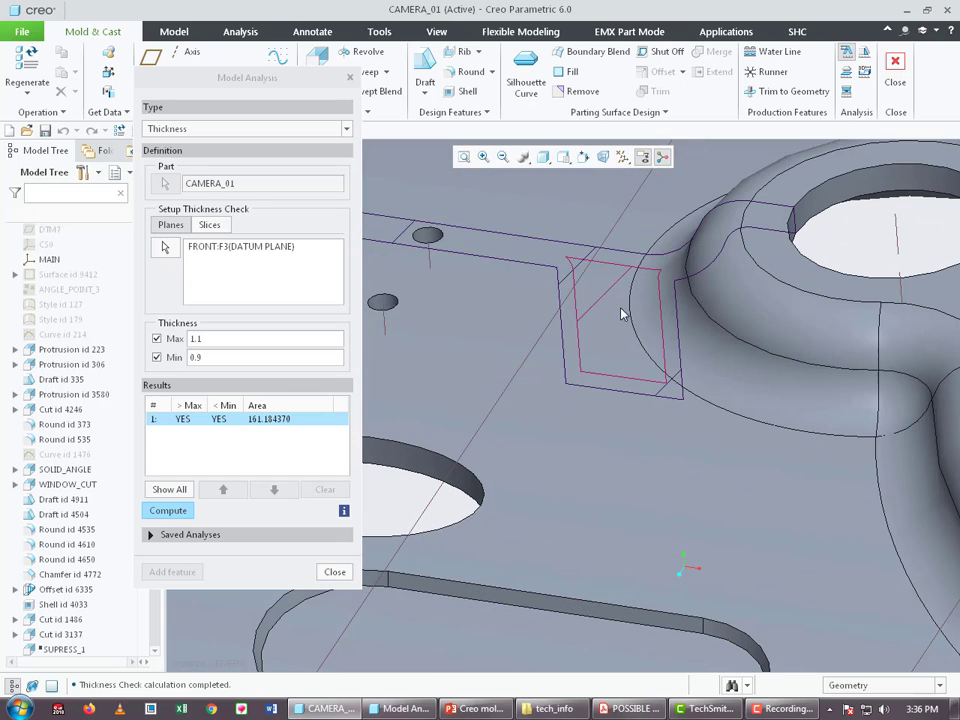
scroll(564, 259, "up", 1)
scroll(591, 380, "up", 1)
scroll(600, 310, "down", 2)
scroll(649, 381, "up", 1)
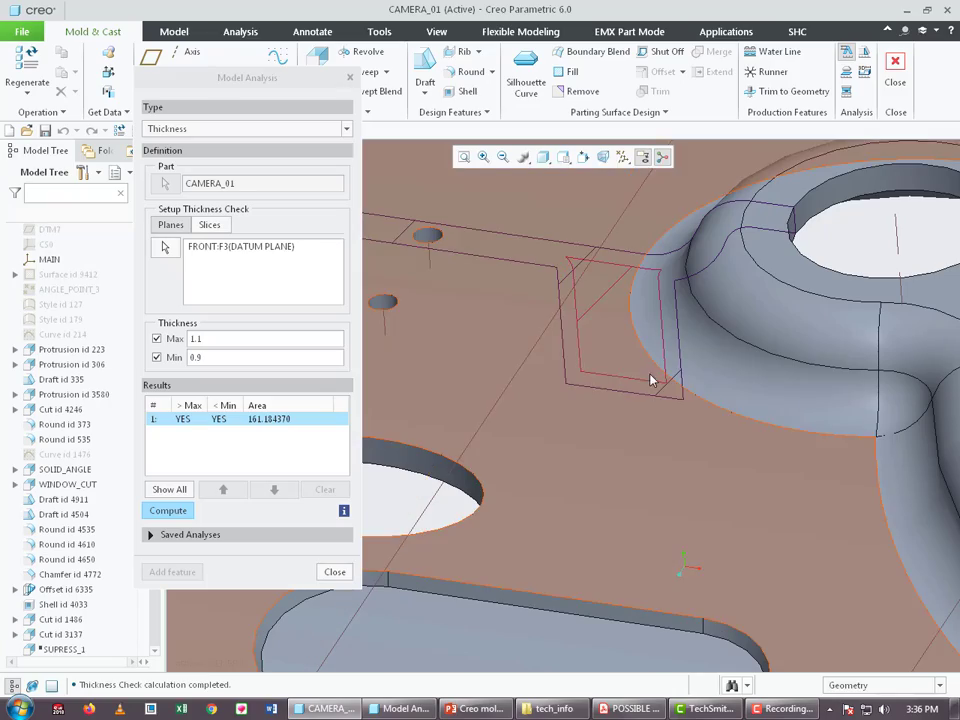
scroll(658, 317, "down", 1)
scroll(655, 318, "down", 2)
Inspect the housing interior, the small rib and the pin for out-of-limit thickness
middle_click_drag(655, 318, 624, 237)
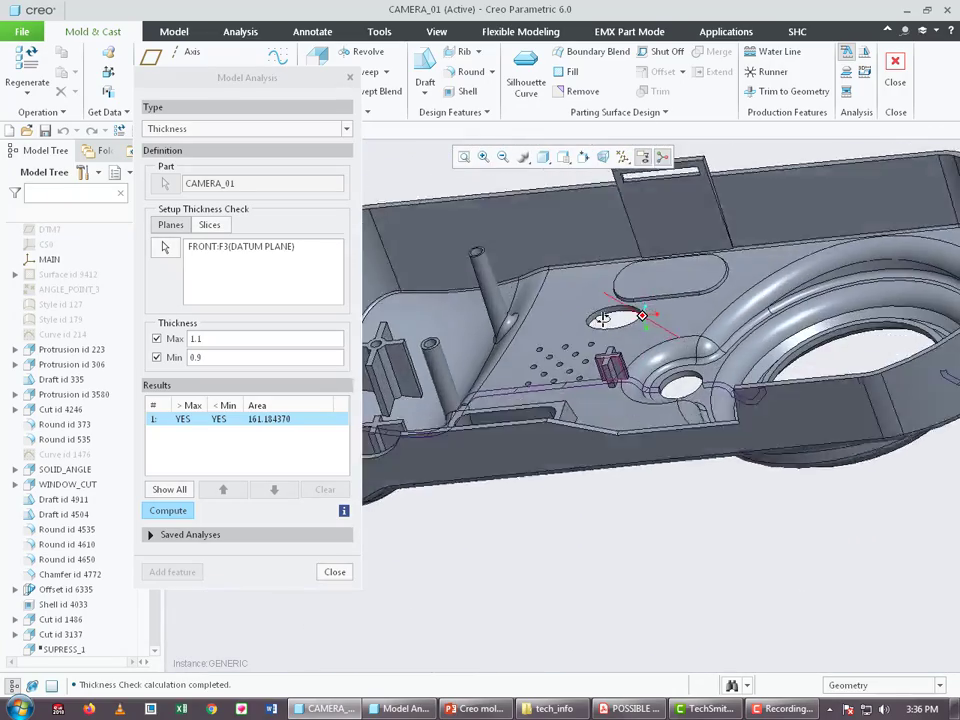
mouse_move(624, 237)
middle_mouse_down()
mouse_move(621, 354)
mouse_move(623, 337)
middle_mouse_up()
scroll(617, 340, "up", 2)
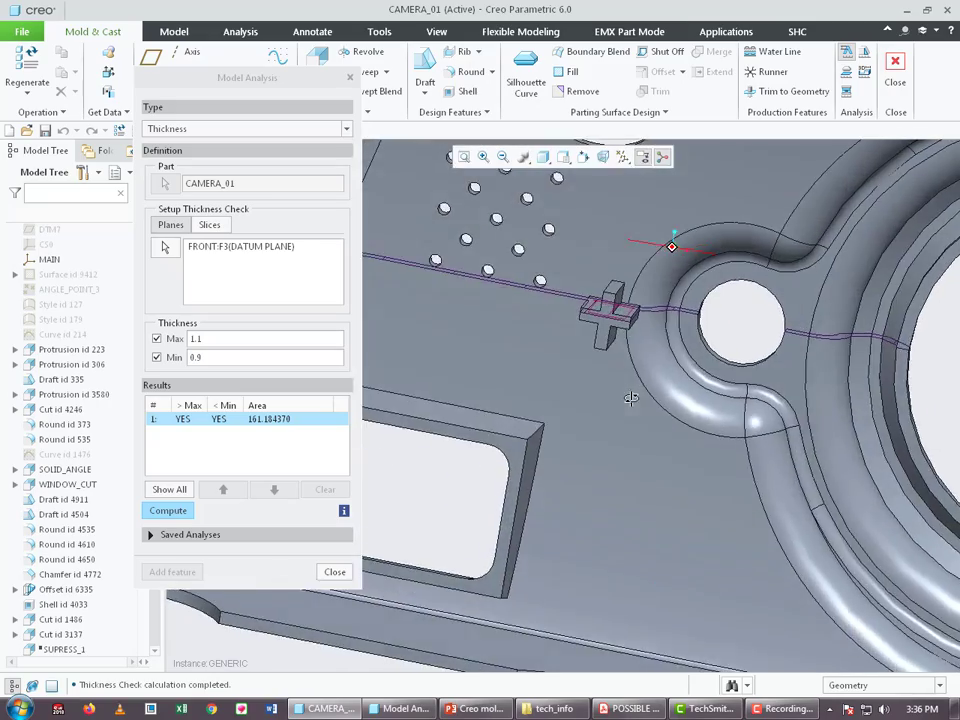
scroll(620, 340, "up", 2)
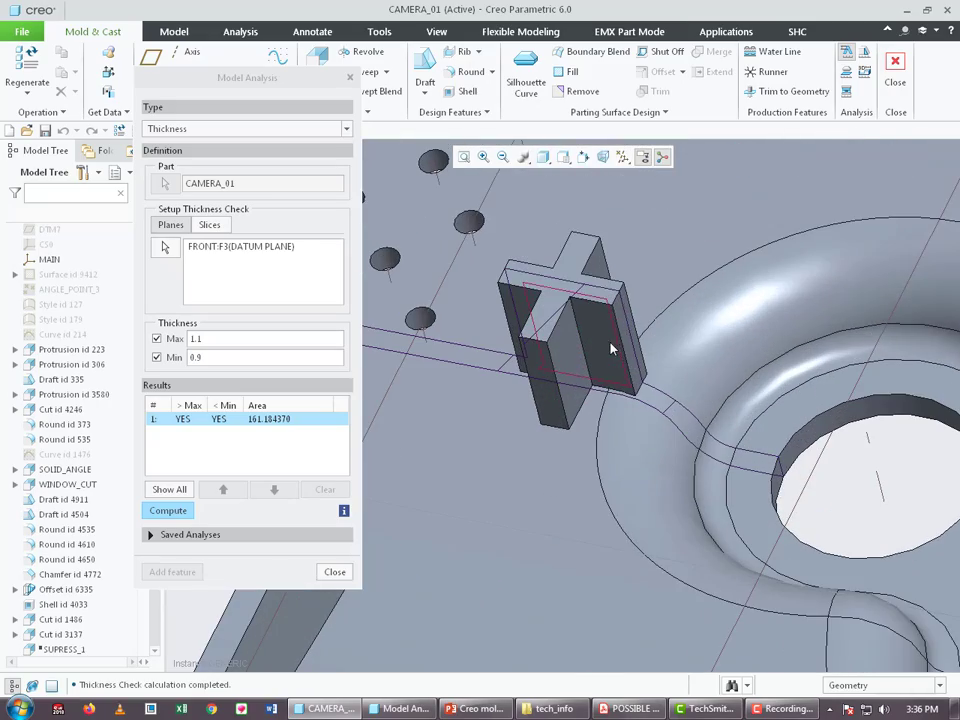
mouse_move(590, 301)
middle_mouse_down()
mouse_move(614, 295)
mouse_move(660, 330)
mouse_move(922, 423)
mouse_move(792, 397)
middle_mouse_up()
scroll(614, 295, "down", 3)
scroll(922, 423, "up", 5)
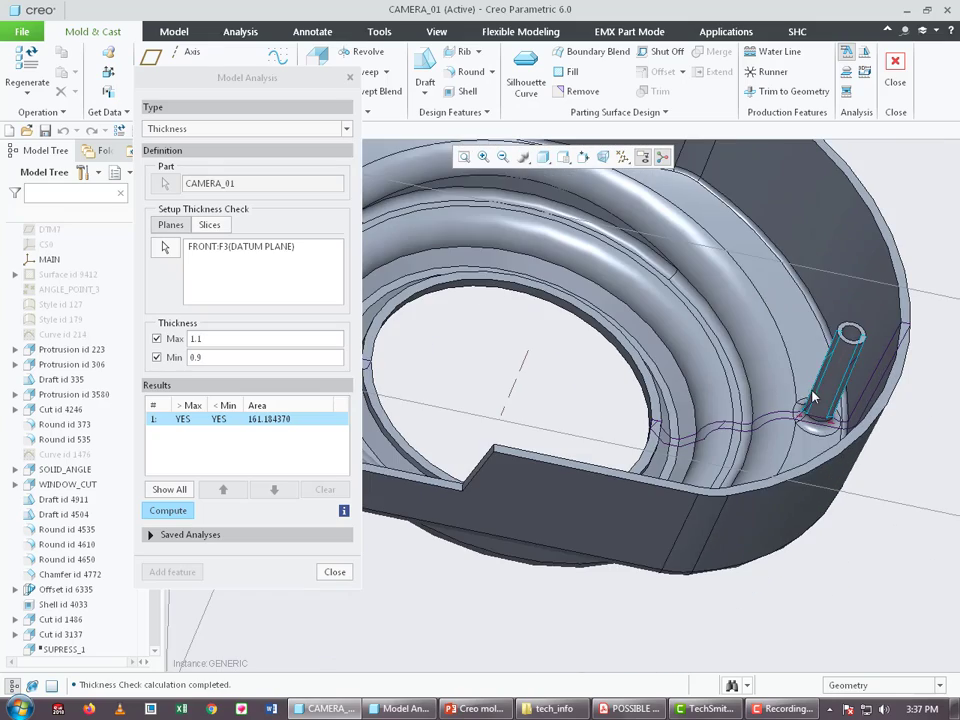
scroll(792, 397, "up", 1)
scroll(793, 420, "up", 2)
scroll(766, 420, "up", 2)
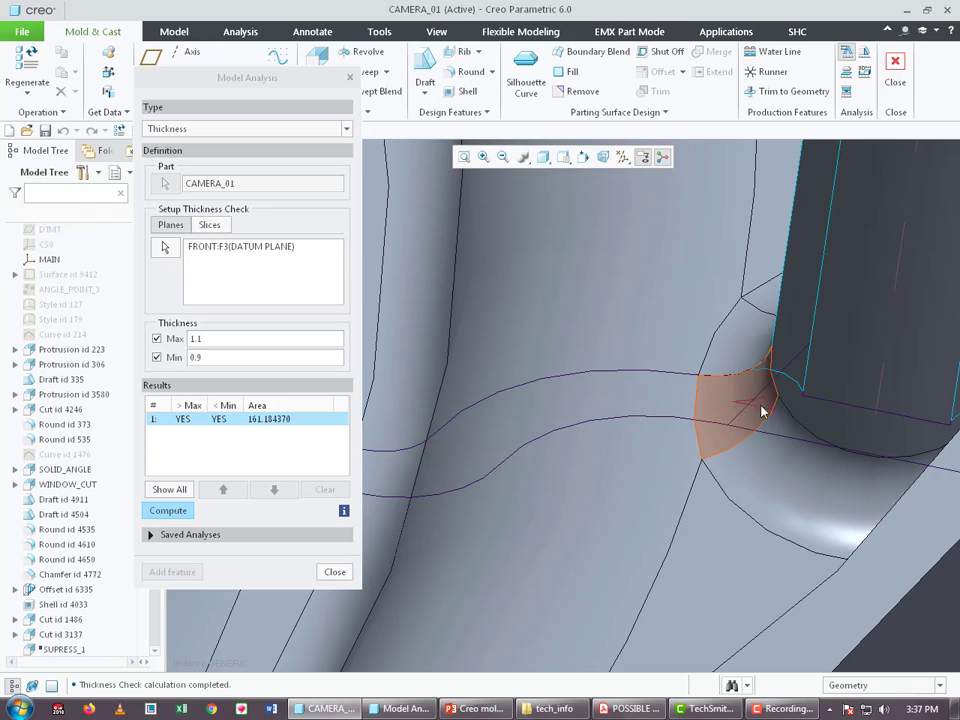
scroll(762, 410, "down", 2)
scroll(762, 410, "down", 2)
scroll(762, 412, "down", 1)
middle_click_drag(762, 412, 773, 430)
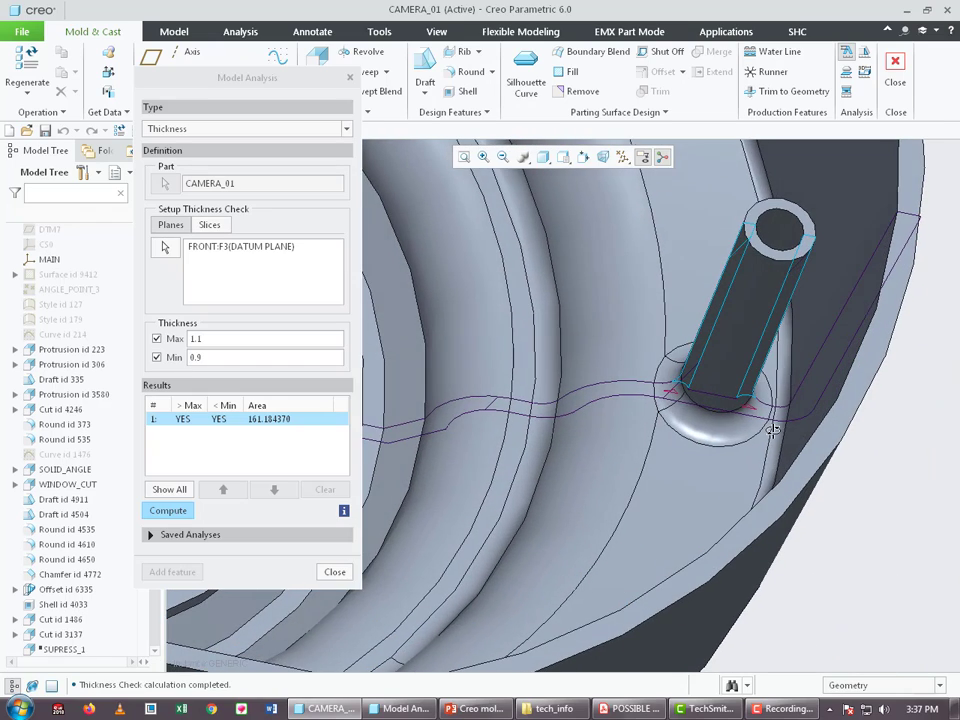
scroll(776, 424, "up", 2)
scroll(720, 377, "up", 2)
scroll(708, 365, "up", 2)
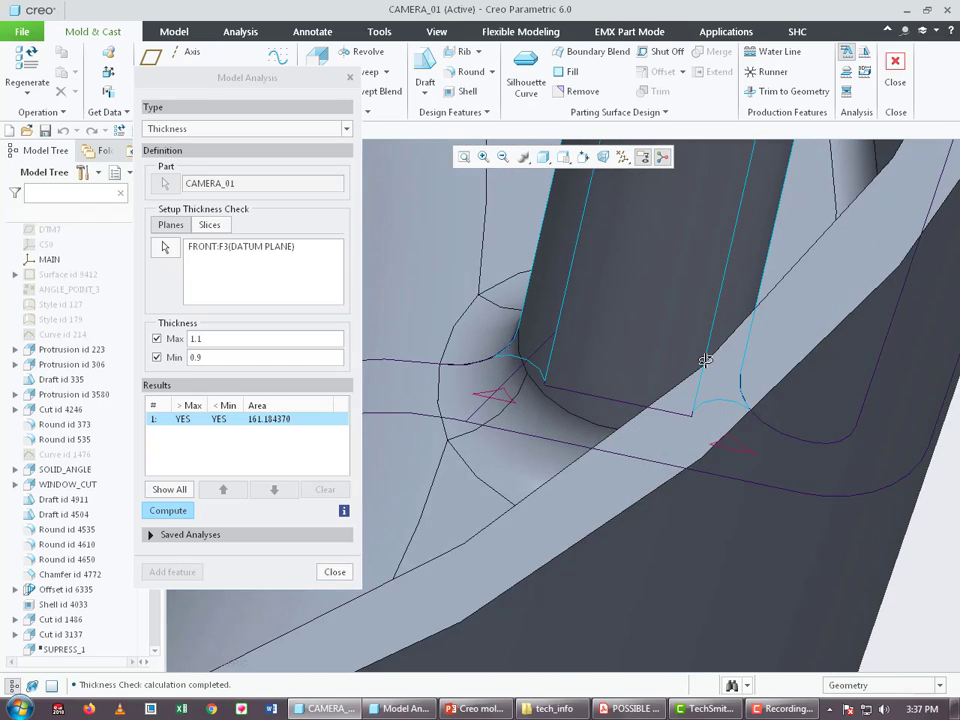
middle_click_drag(705, 360, 707, 368)
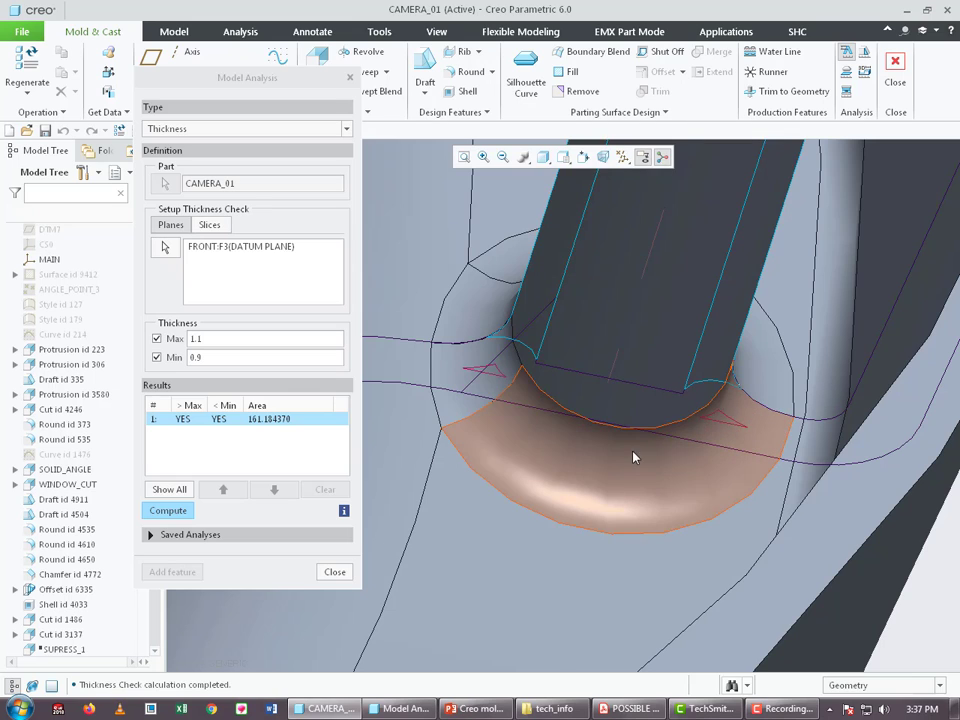
View the whole part from top and oblique angles, then close the thickness analysis
scroll(633, 457, "down", 5)
middle_click_drag(590, 310, 742, 407)
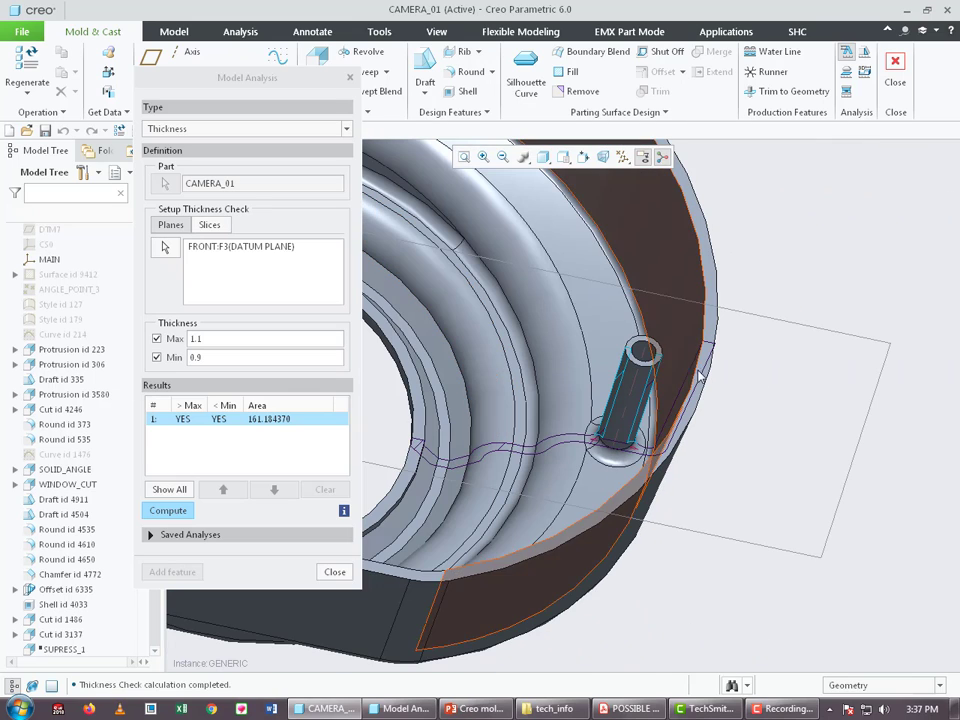
scroll(742, 407, "up", 3)
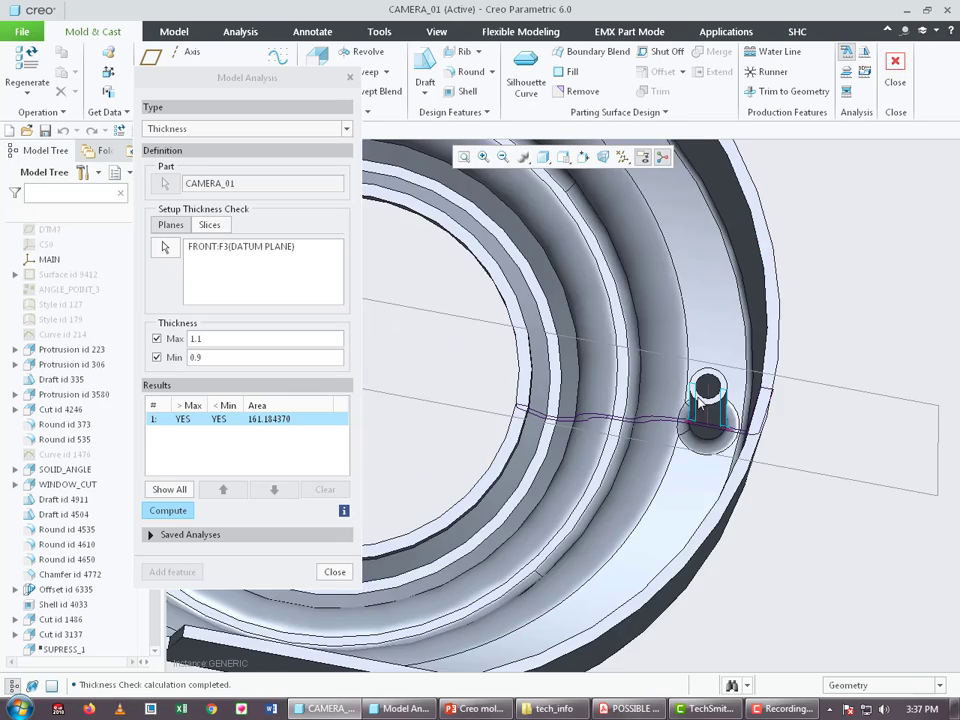
scroll(730, 420, "up", 2)
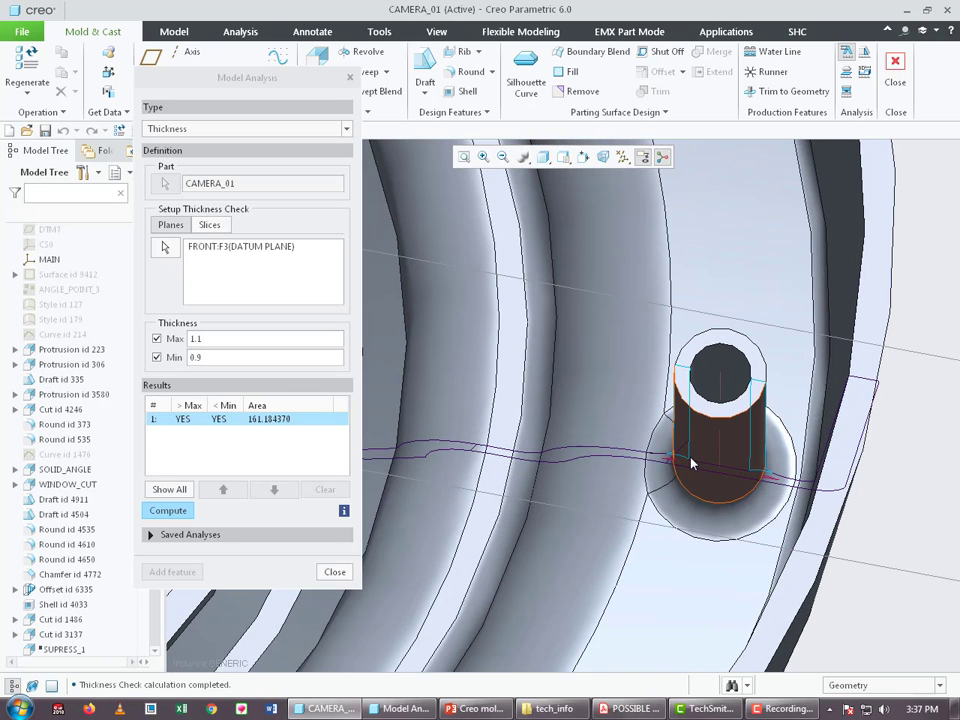
scroll(690, 460, "down", 3)
scroll(690, 460, "down", 2)
middle_click_drag(690, 460, 762, 345)
scroll(827, 411, "down", 2)
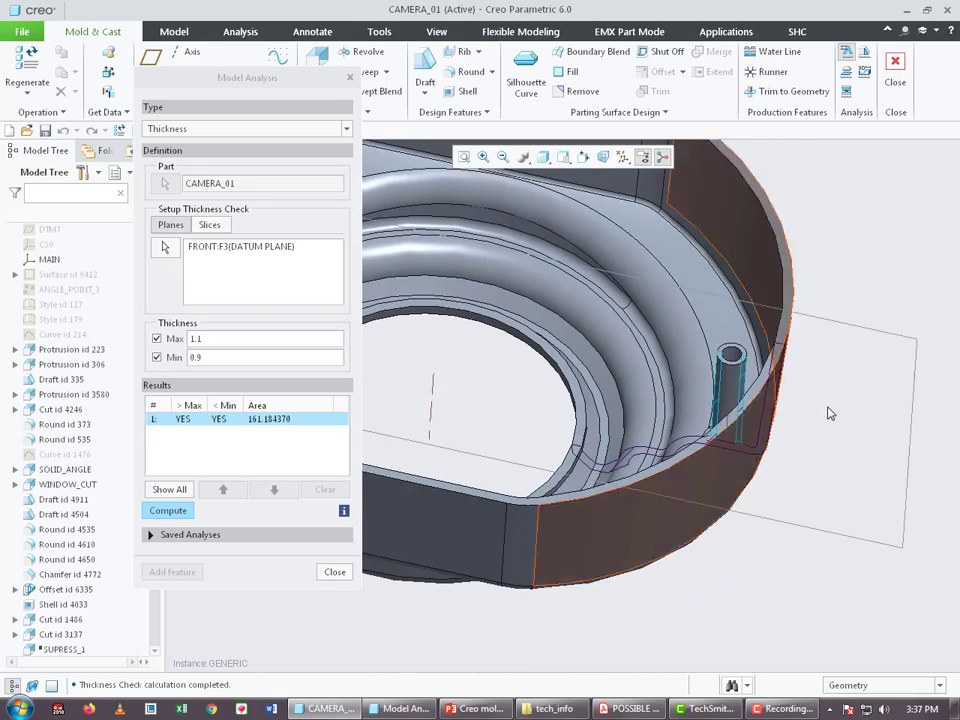
scroll(827, 418, "down", 2)
scroll(829, 426, "down", 2)
middle_click_drag(808, 432, 564, 540)
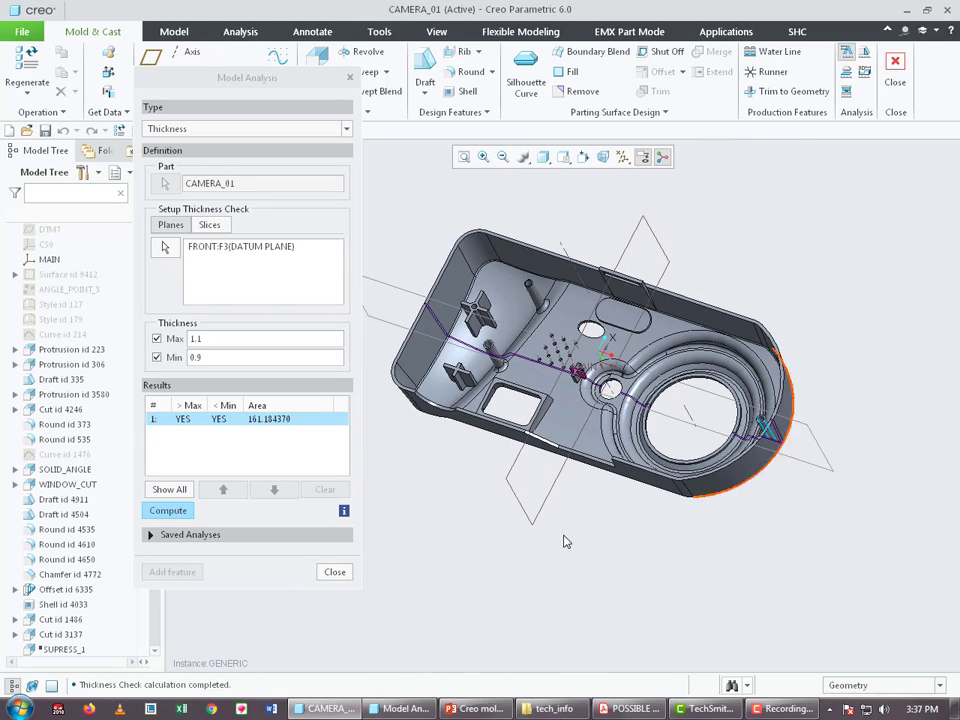
left_click(333, 572)
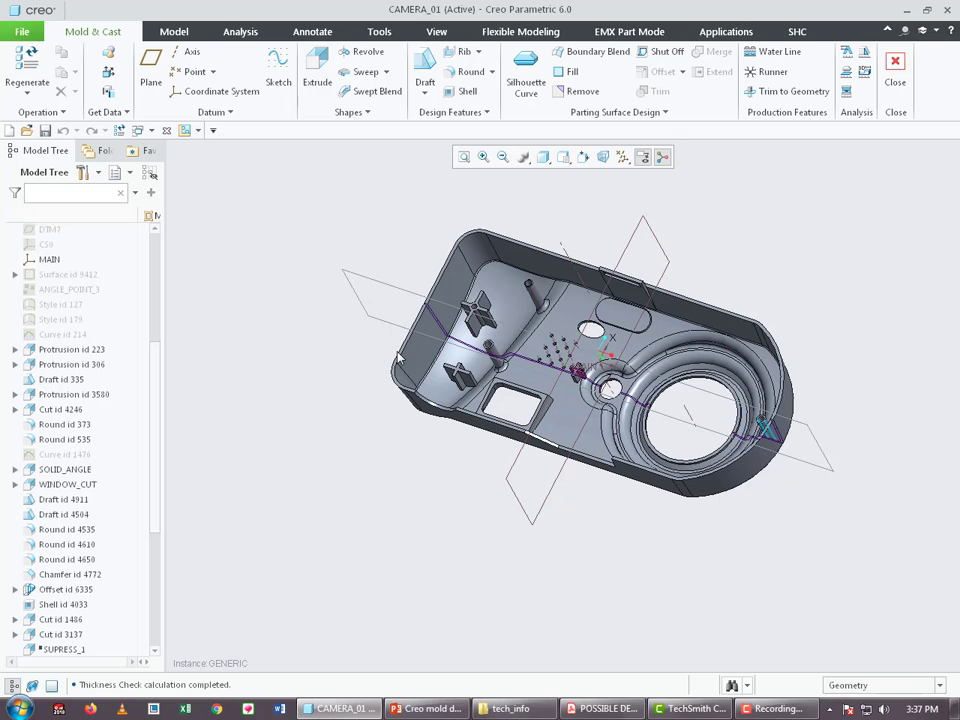
scroll(647, 378, "down", 4)
scroll(647, 378, "up", 6)
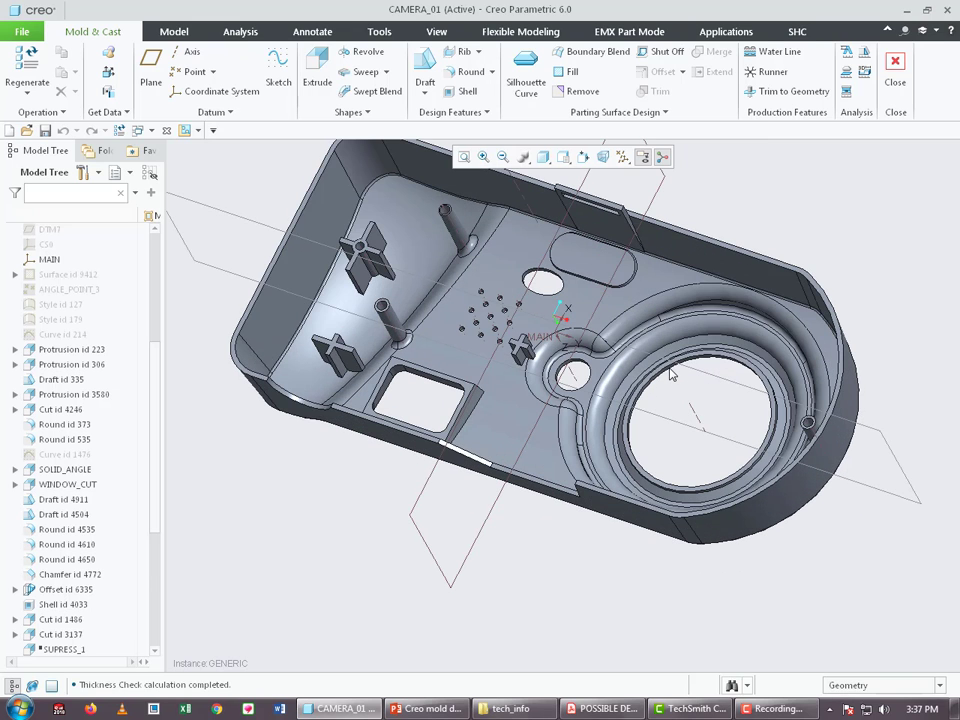
Start a new thickness check with Max 1 and a 0.9 minimum limit
left_click(846, 52)
scroll(516, 371, "down", 3)
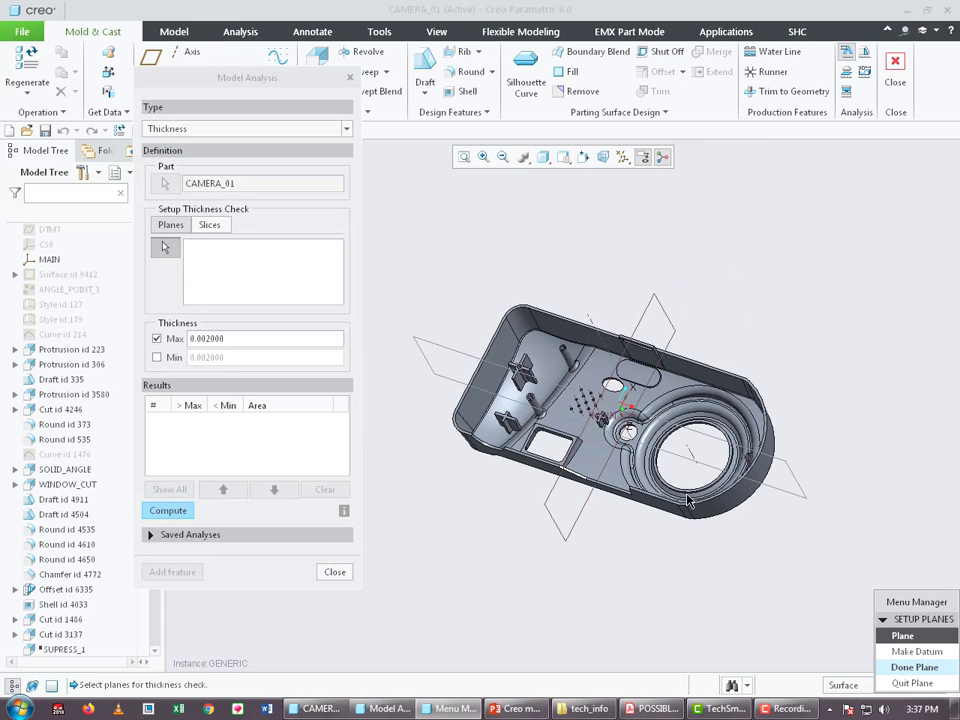
middle_click_drag(516, 371, 651, 500)
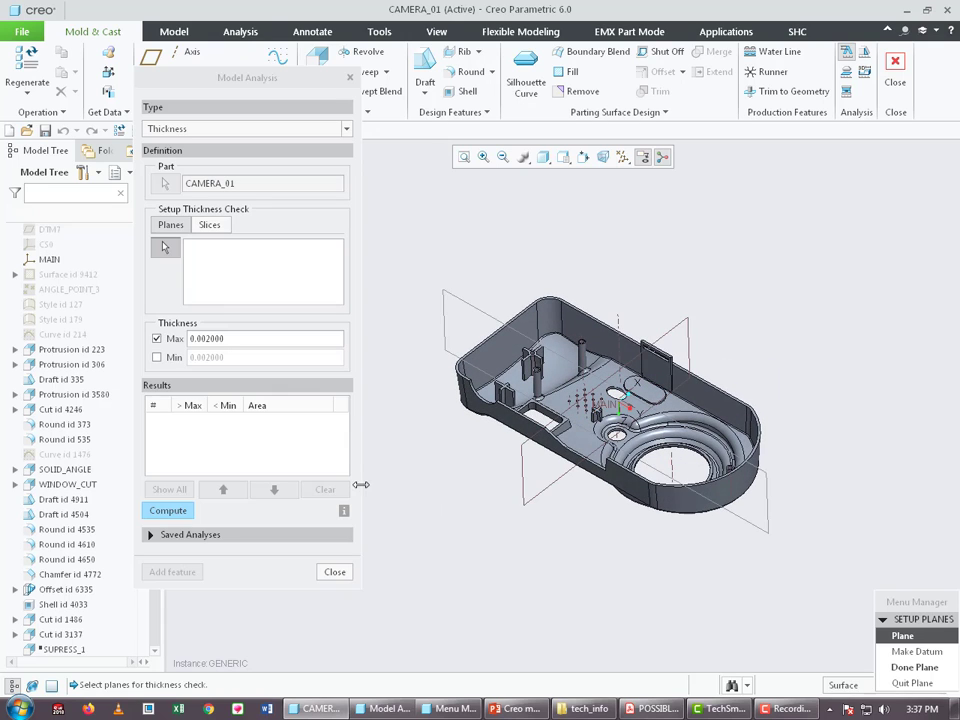
double_click(238, 338)
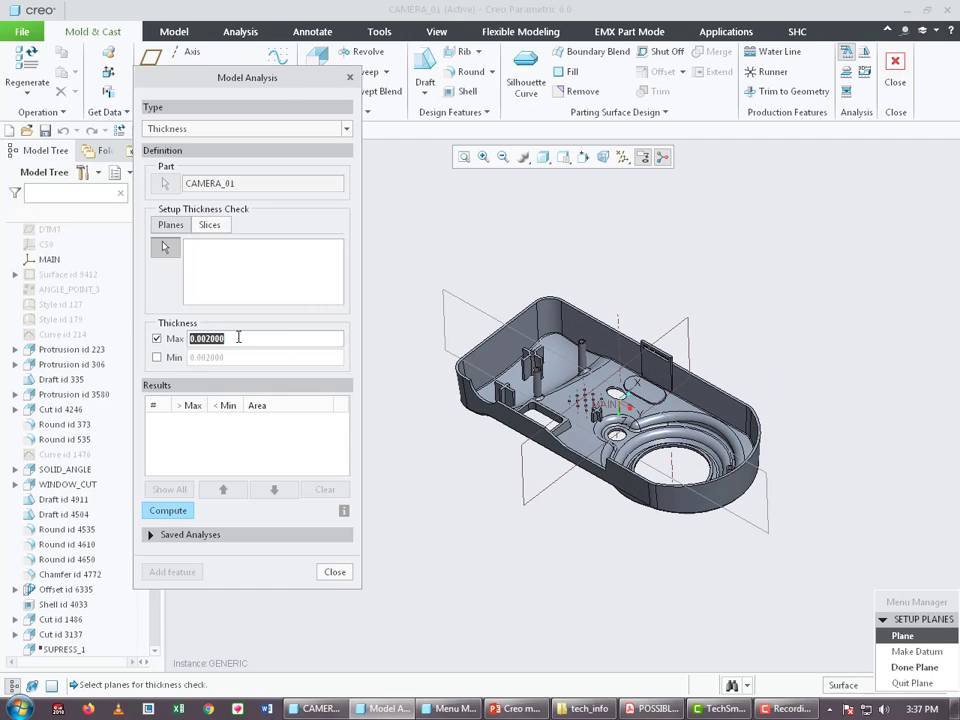
type("1")
left_click(157, 357)
double_click(207, 357)
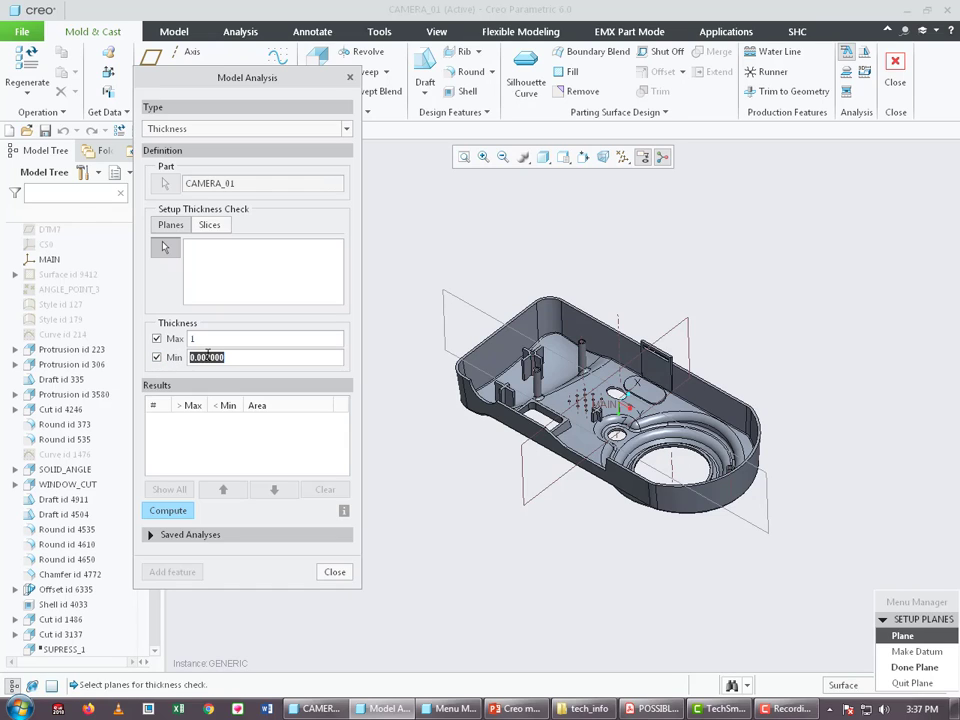
type("0.9")
Slice along the RIGHT datum plane and compute, flagging 90.863337 area over maximum
left_click(674, 336)
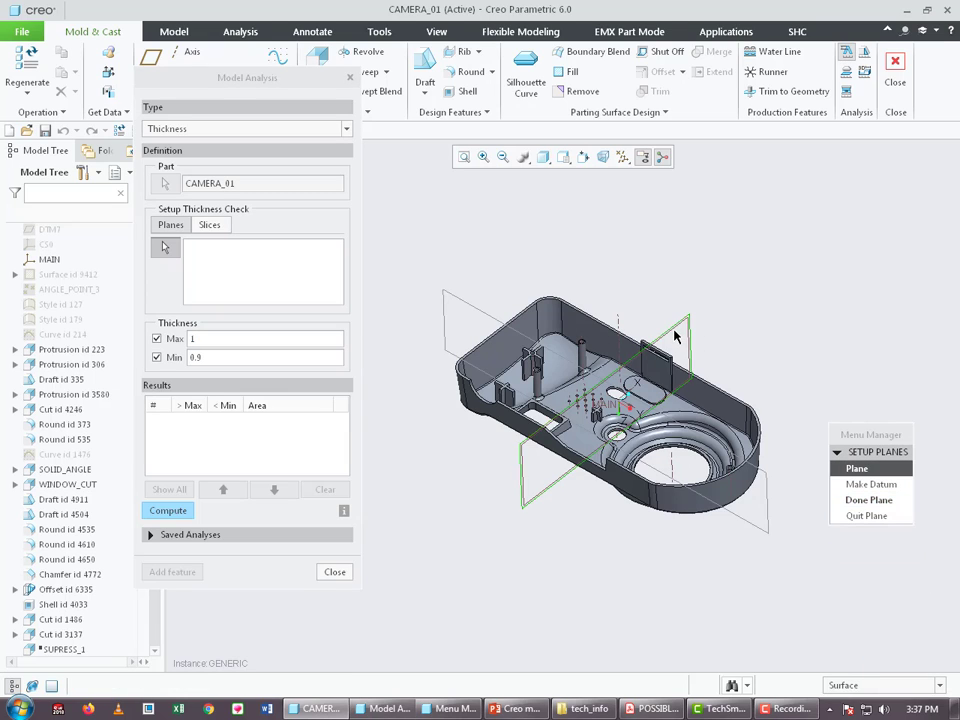
left_click(852, 500)
middle_click_drag(540, 380, 577, 411)
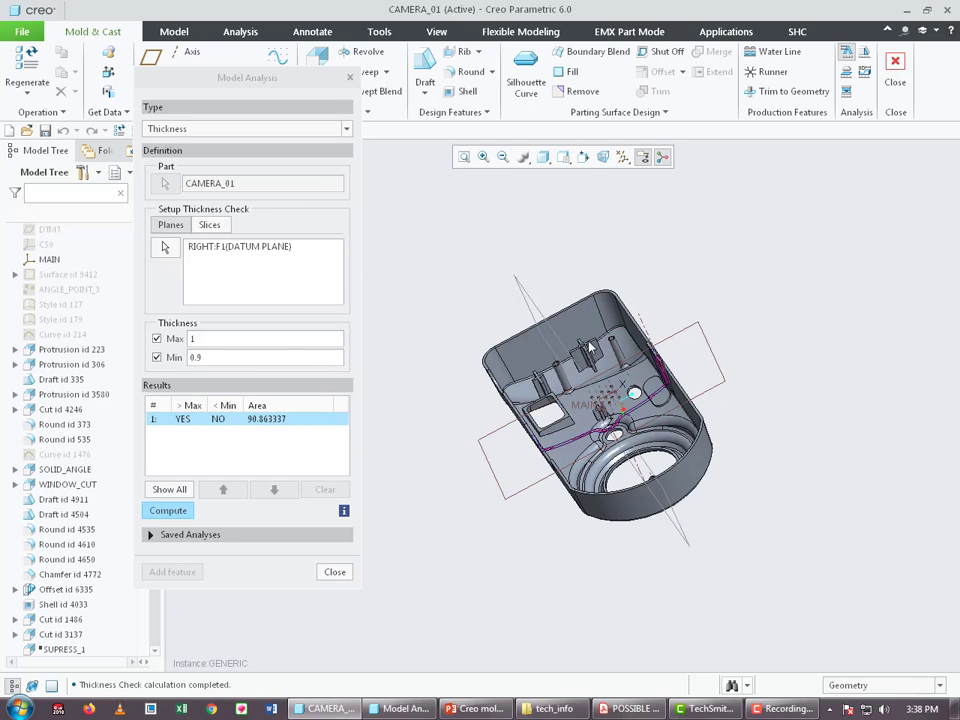
Zoom in on the wall slot and set the selection filter to Annotation
scroll(510, 295, "up", 3)
scroll(604, 317, "up", 3)
middle_click_drag(604, 317, 660, 328)
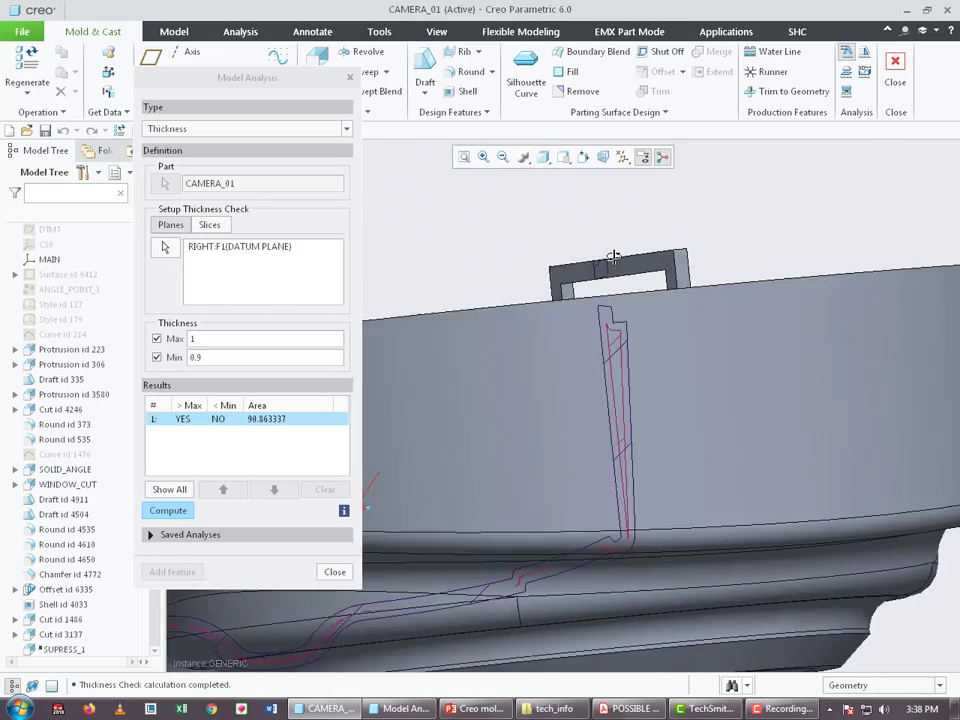
scroll(660, 328, "up", 3)
scroll(636, 301, "up", 1)
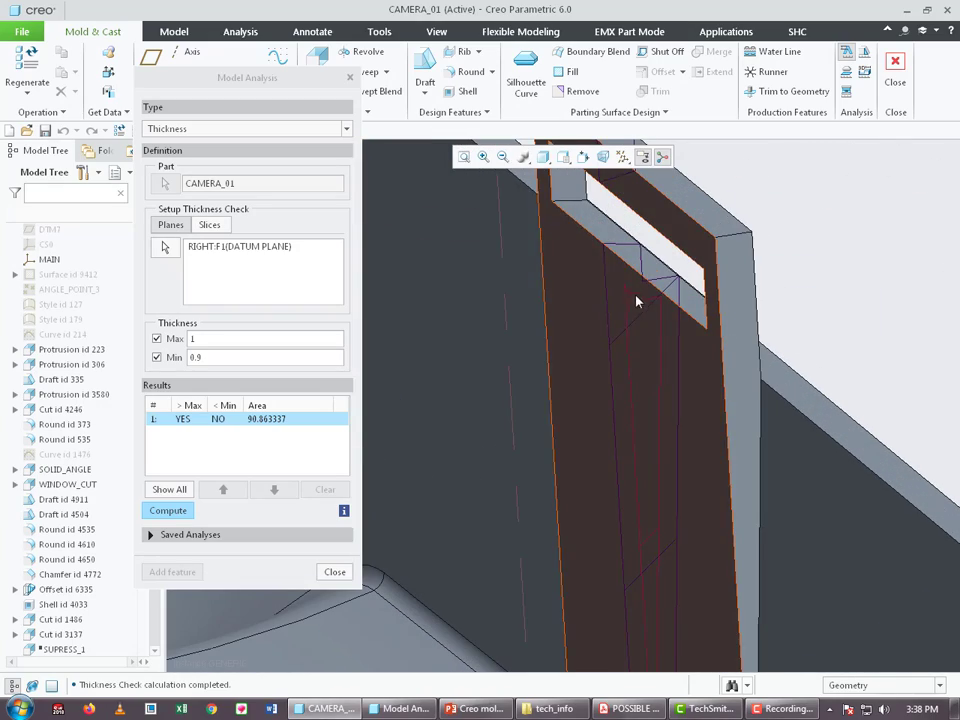
scroll(703, 311, "down", 1)
scroll(706, 519, "down", 3)
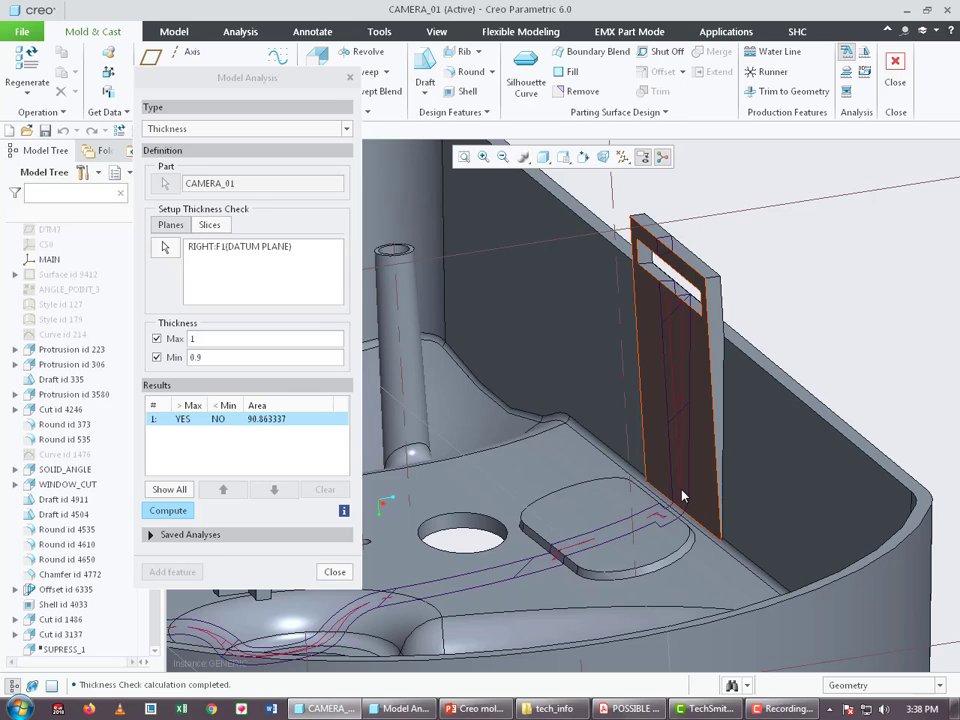
scroll(682, 495, "up", 2)
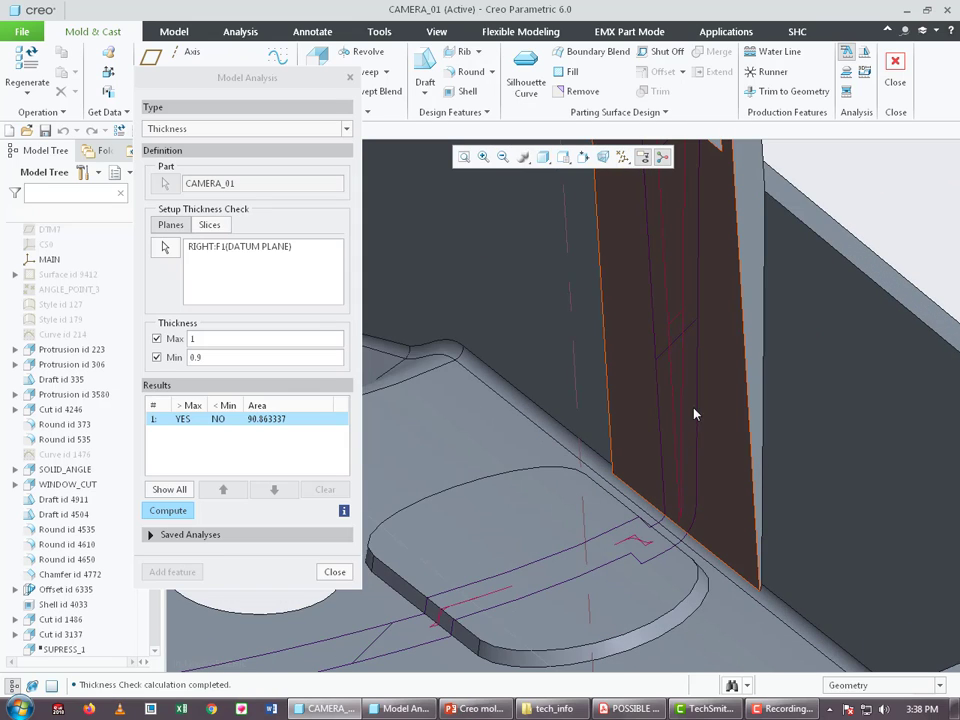
scroll(695, 413, "down", 3)
scroll(688, 392, "up", 1)
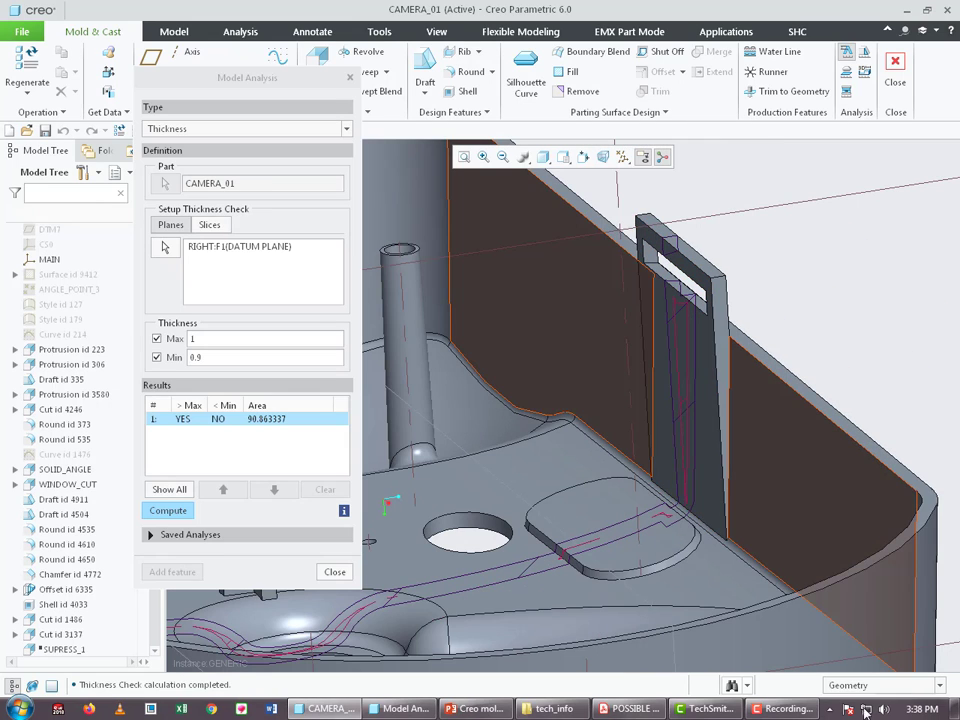
left_click(880, 685)
left_click(857, 630)
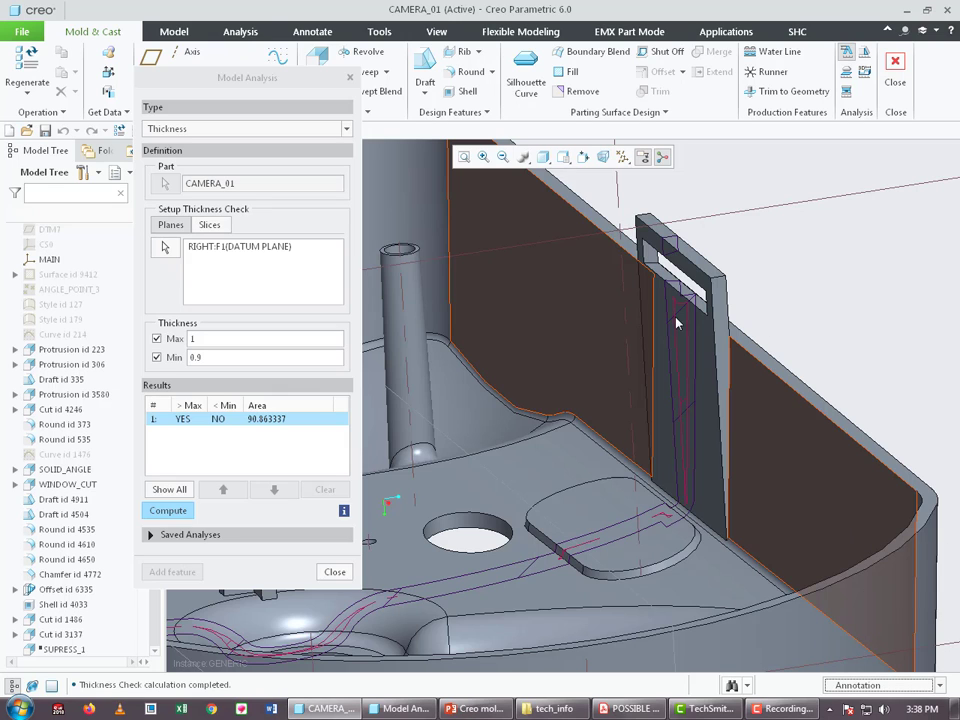
Orbit from top-down and left-wall views to examine over-limit thickness near the slot and boss
middle_click_drag(686, 318, 670, 447)
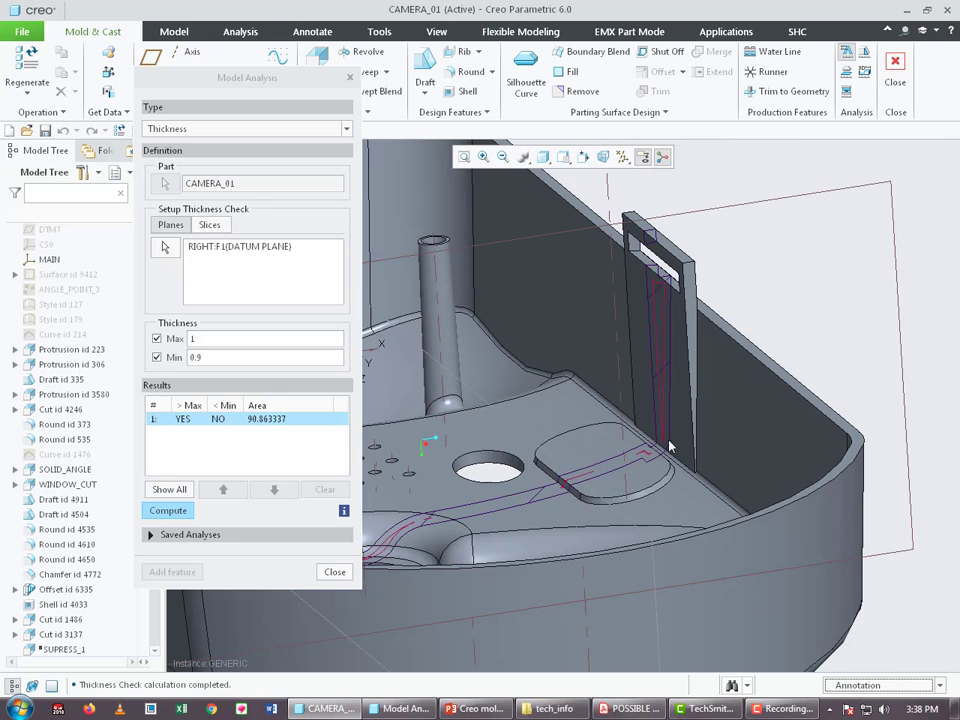
scroll(652, 462, "down", 3)
mouse_move(652, 462)
middle_mouse_down()
mouse_move(791, 457)
mouse_move(795, 482)
middle_mouse_up()
scroll(595, 474, "up", 3)
scroll(466, 345, "up", 3)
scroll(500, 368, "down", 2)
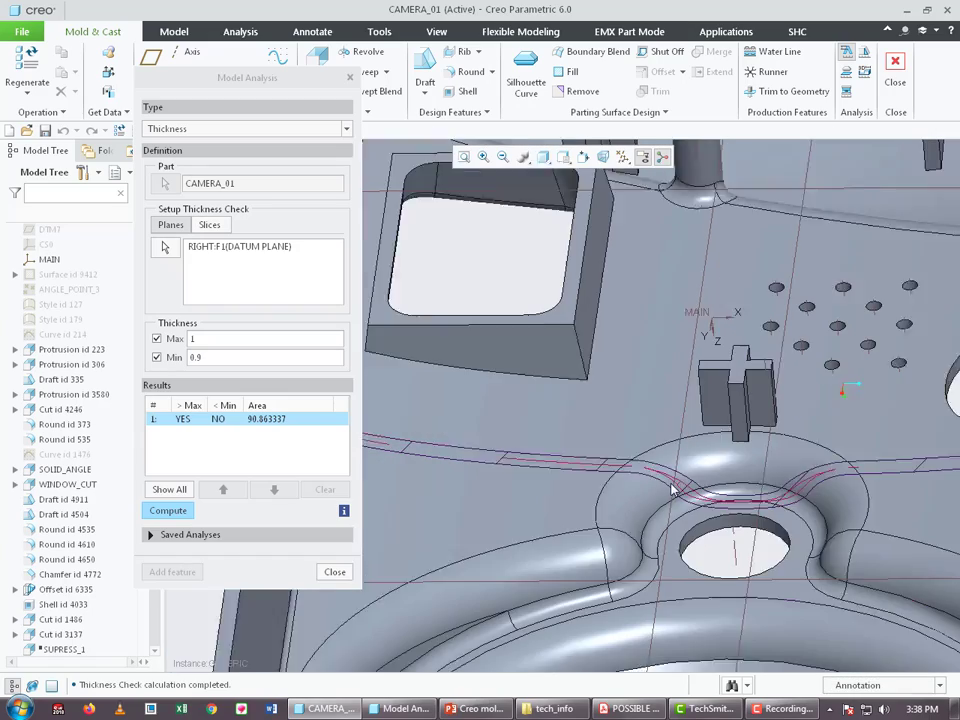
scroll(537, 389, "down", 2)
scroll(683, 483, "up", 3)
scroll(683, 483, "up", 4)
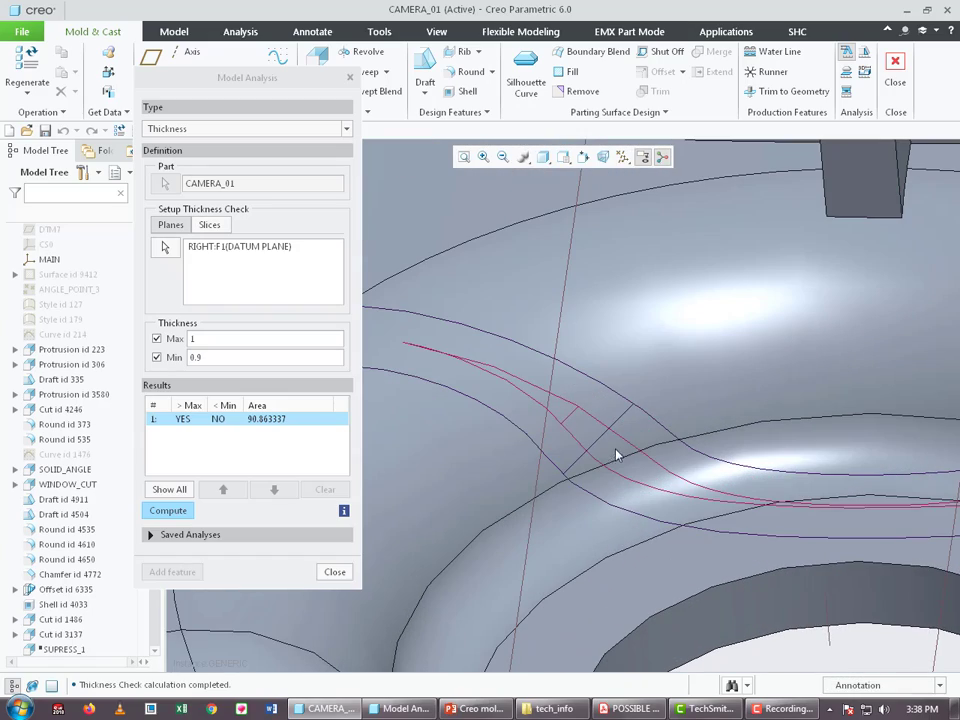
scroll(535, 467, "down", 3)
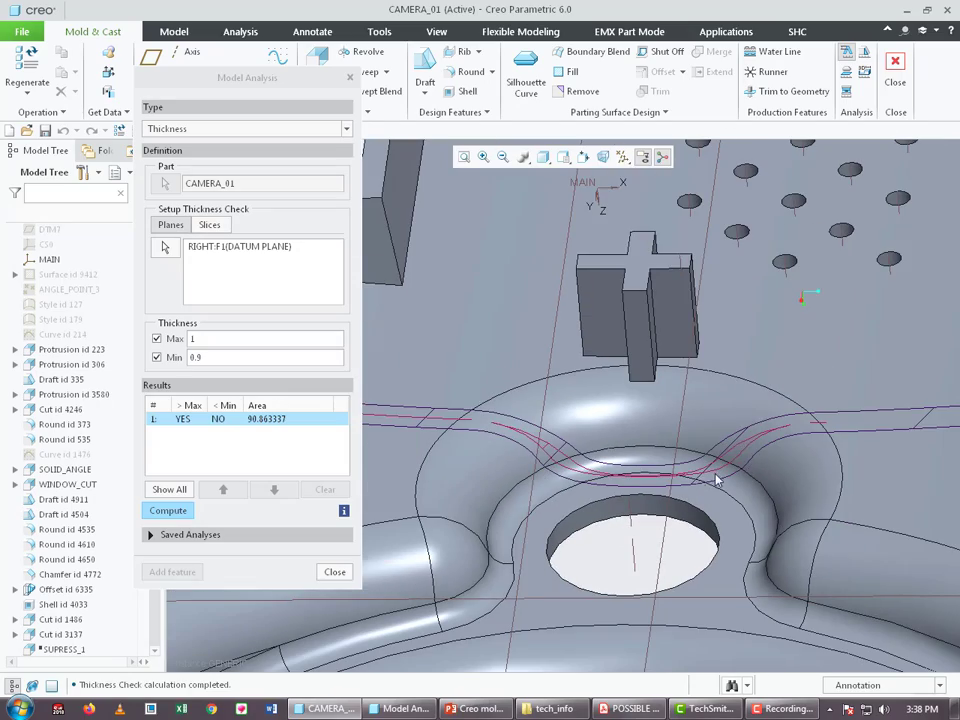
scroll(716, 481, "down", 5)
middle_click_drag(610, 385, 611, 450)
scroll(697, 471, "up", 3)
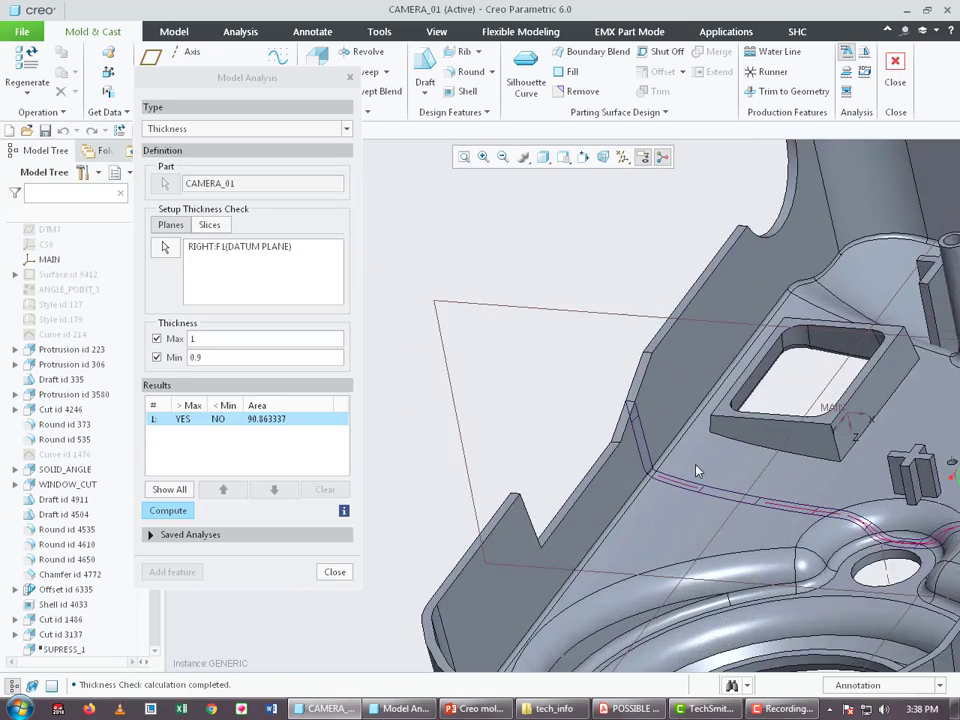
scroll(697, 471, "up", 3)
scroll(532, 508, "down", 3)
mouse_move(537, 495)
middle_mouse_down()
mouse_move(551, 521)
mouse_move(590, 497)
mouse_move(689, 568)
middle_mouse_up()
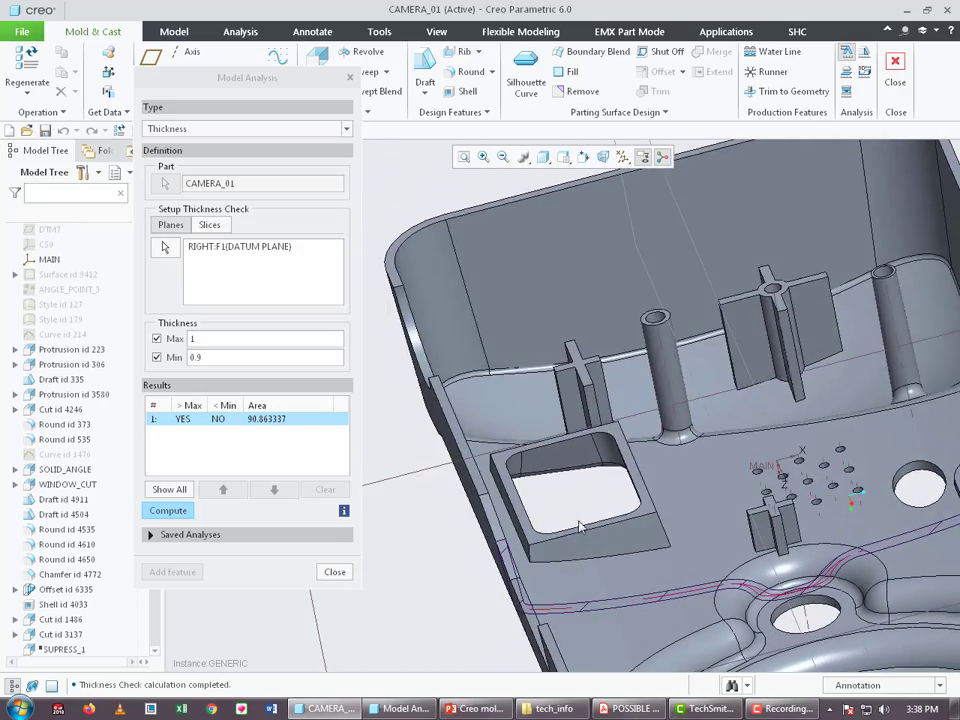
scroll(689, 568, "down", 3)
scroll(689, 568, "up", 4)
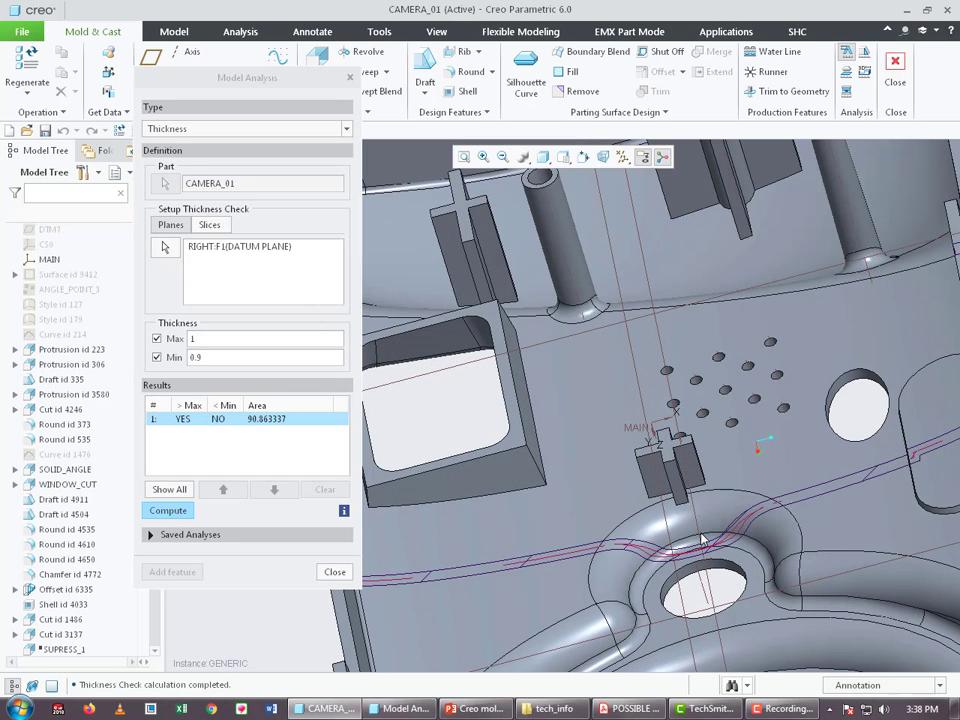
Replace the RIGHT-plane check with a new thickness analysis in Slices mode (0.002000 offset)
left_click(335, 572)
scroll(428, 488, "down", 4)
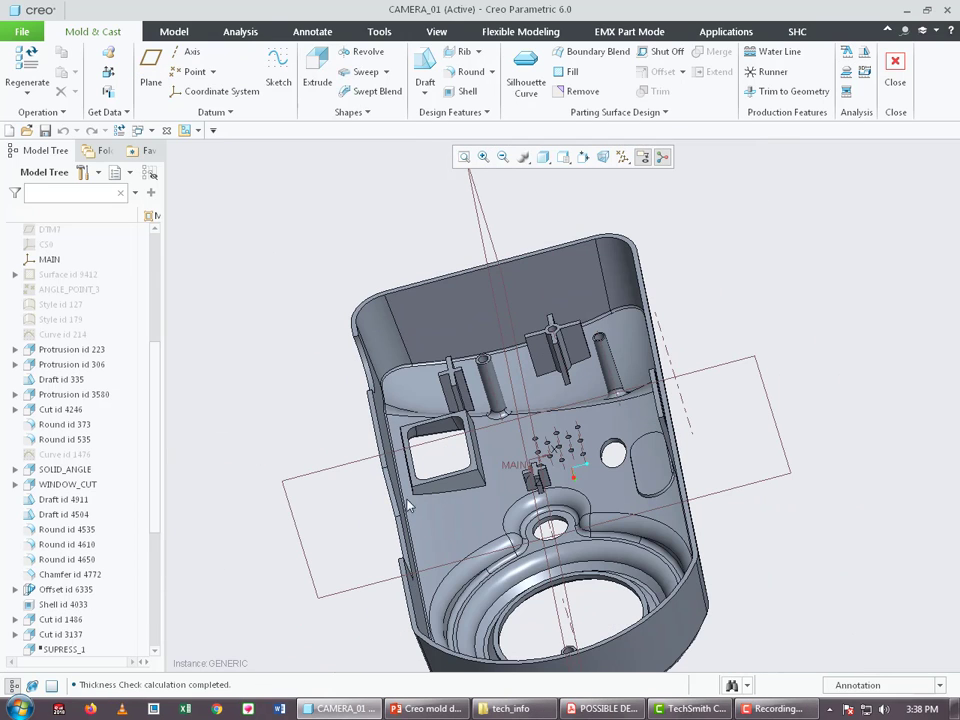
left_click(846, 51)
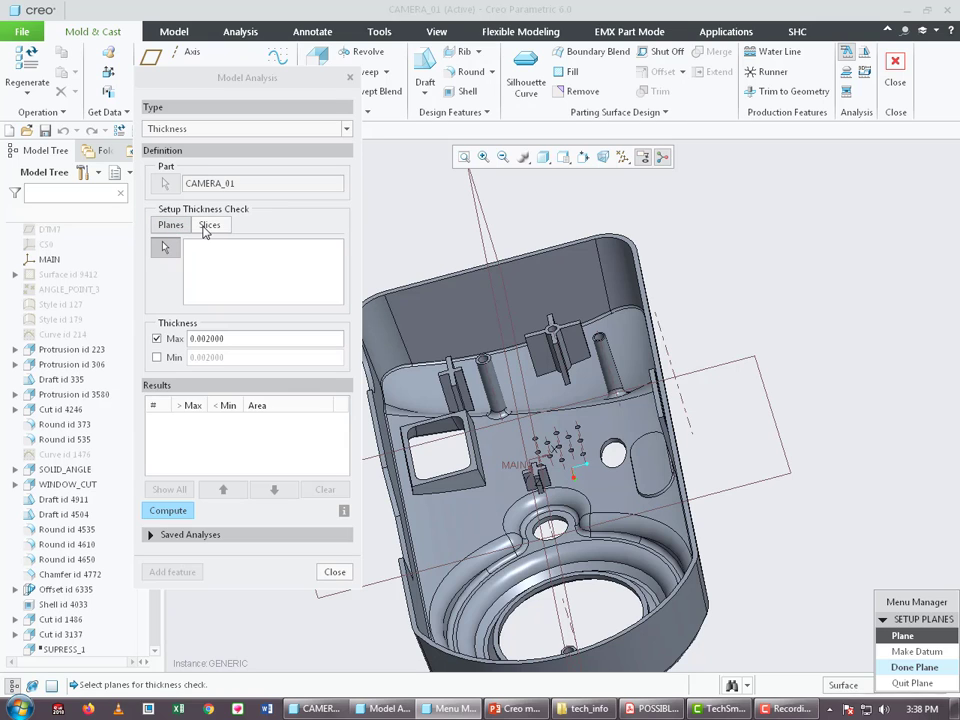
left_click(208, 225)
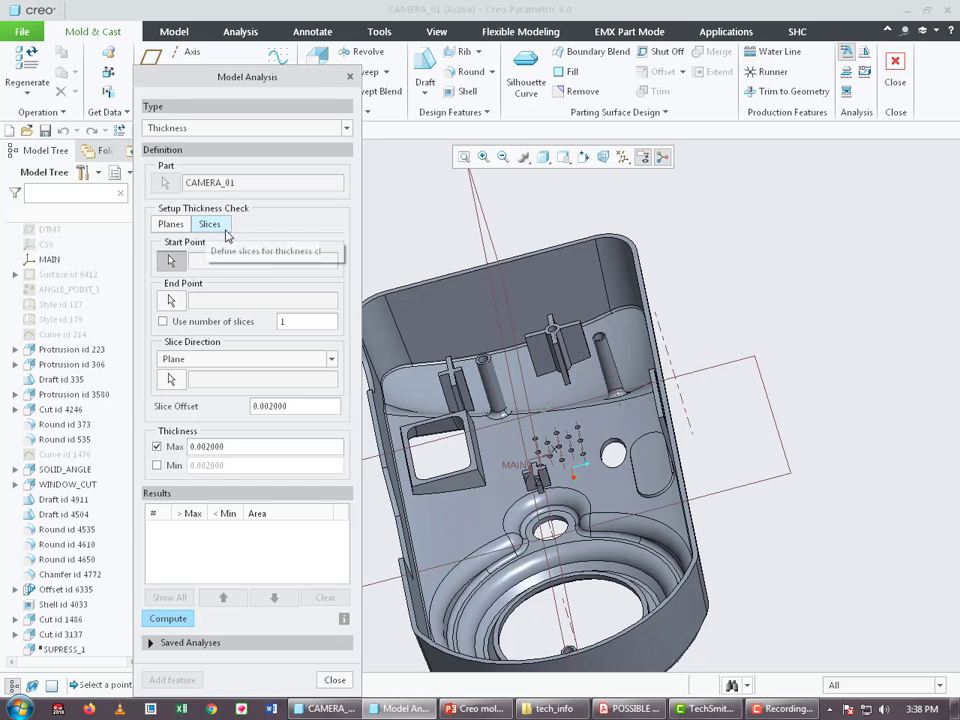
scroll(732, 313, "up", 5)
mouse_move(732, 313)
middle_mouse_down()
mouse_move(765, 242)
mouse_move(810, 298)
mouse_move(637, 328)
middle_mouse_up()
scroll(545, 332, "down", 5)
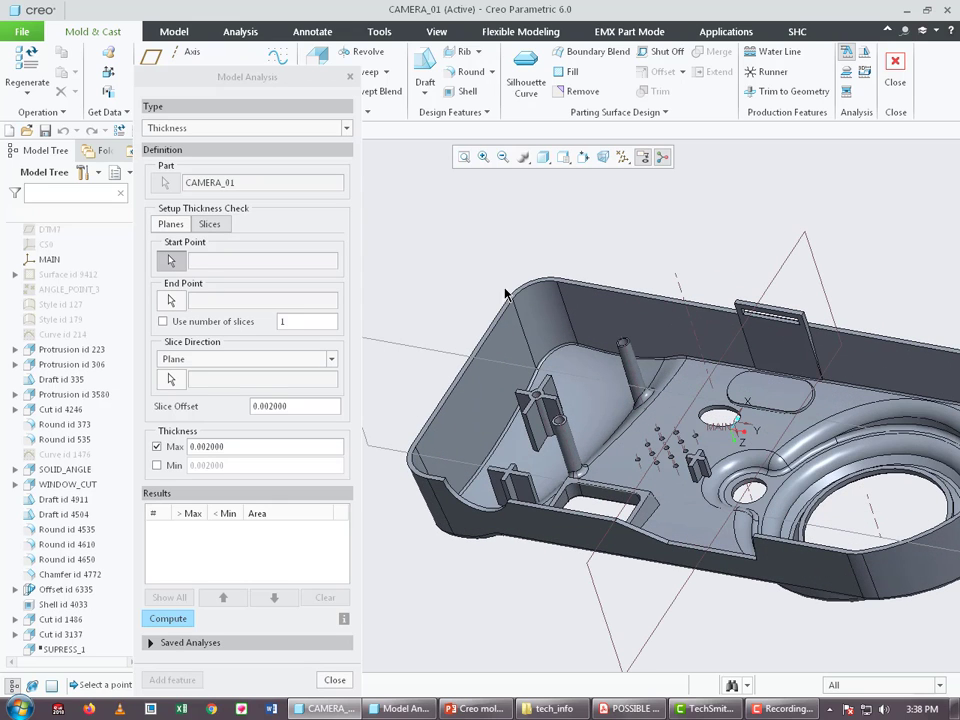
scroll(561, 296, "up", 3)
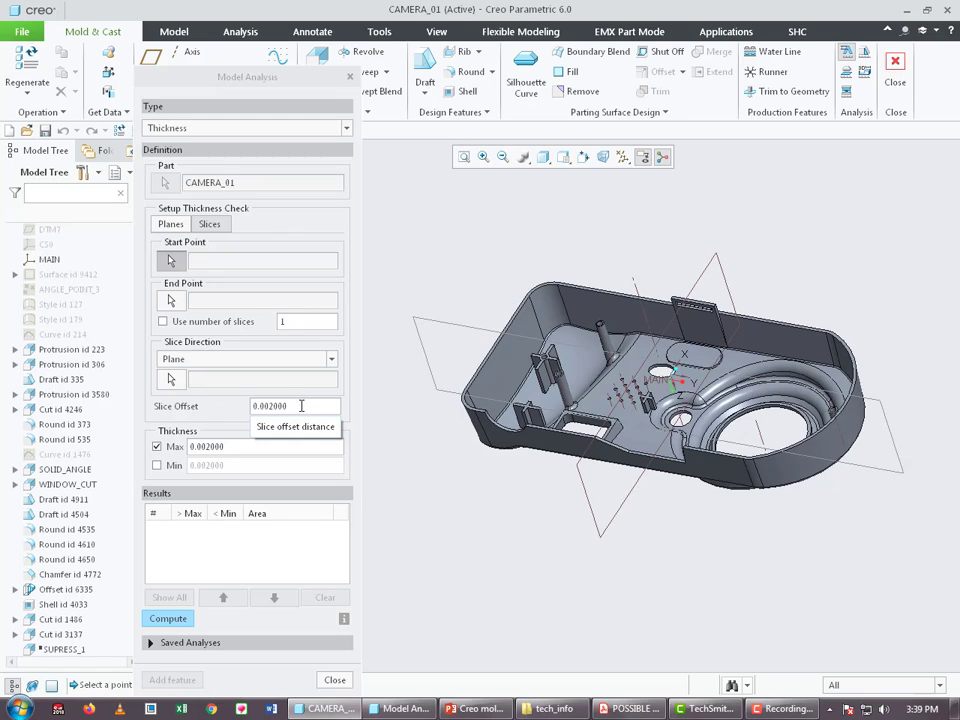
Enable the minimum thickness limit and set the limits to maximum 1 and minimum 0.9
left_click(291, 406)
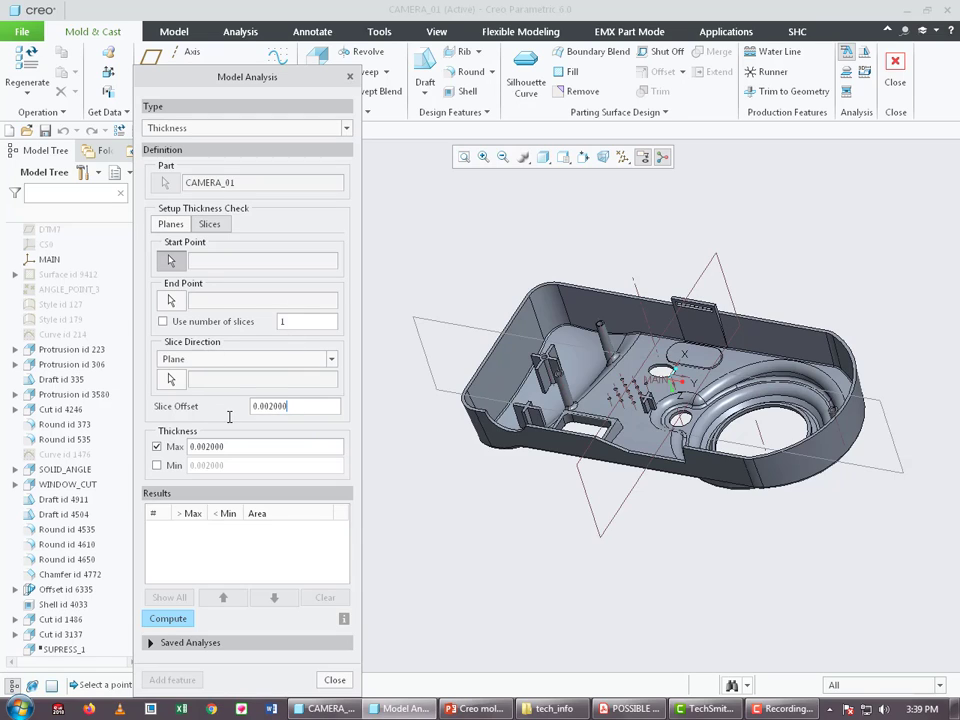
left_click(157, 465)
left_click(228, 446)
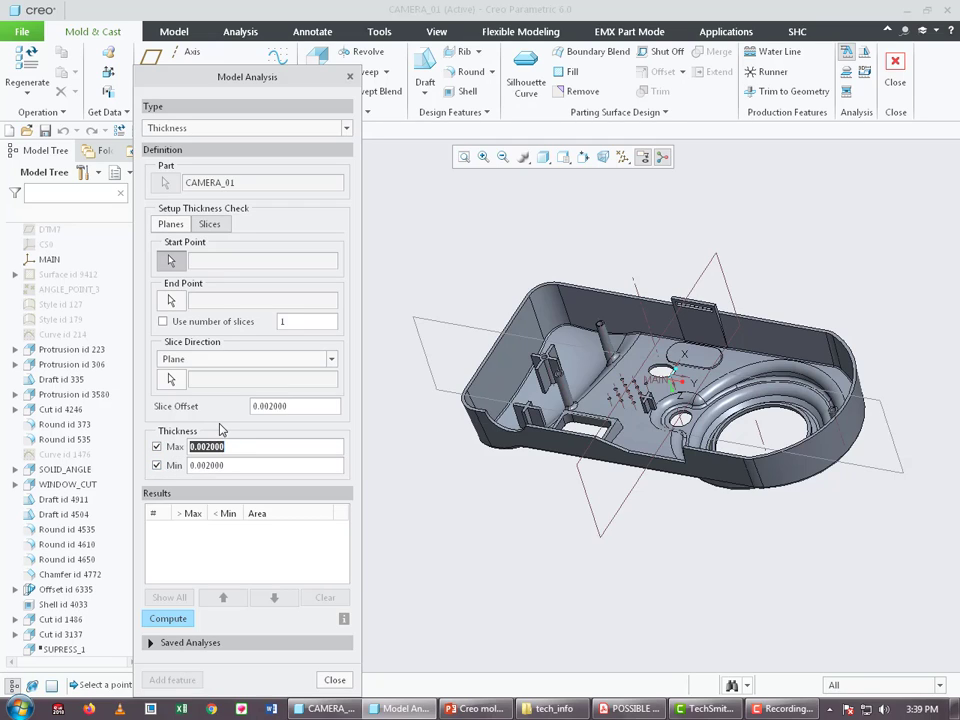
type("1")
left_click(228, 467)
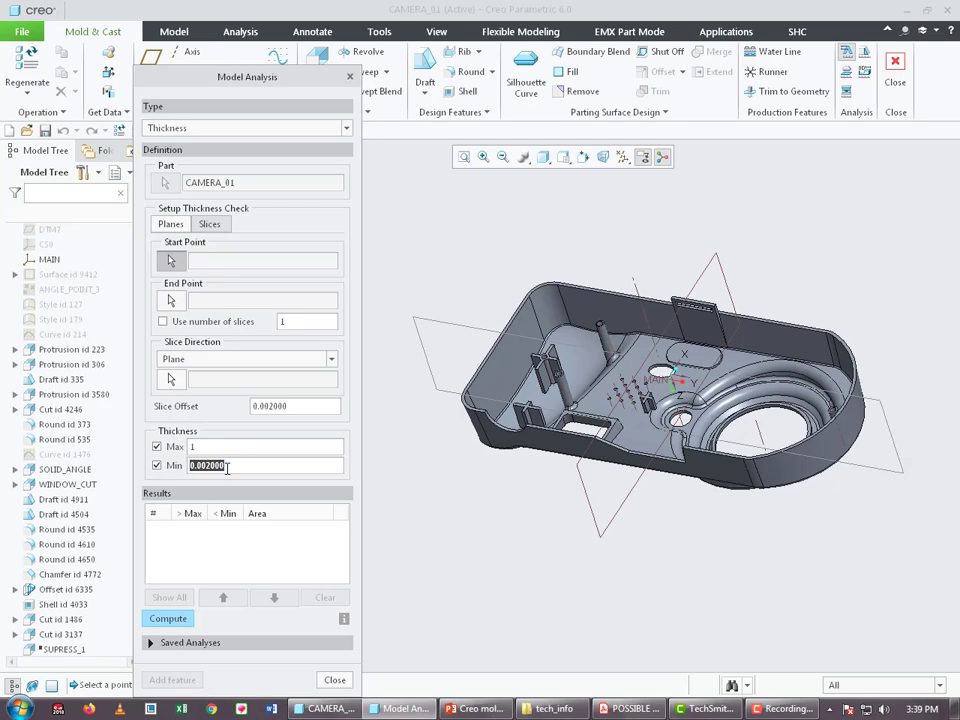
type("0.9")
Start the slices at a vertex on round edge F45 and use 5 slices instead of an end point
left_click(173, 261)
mouse_move(529, 350)
middle_mouse_down()
mouse_move(539, 542)
mouse_move(640, 333)
middle_mouse_up()
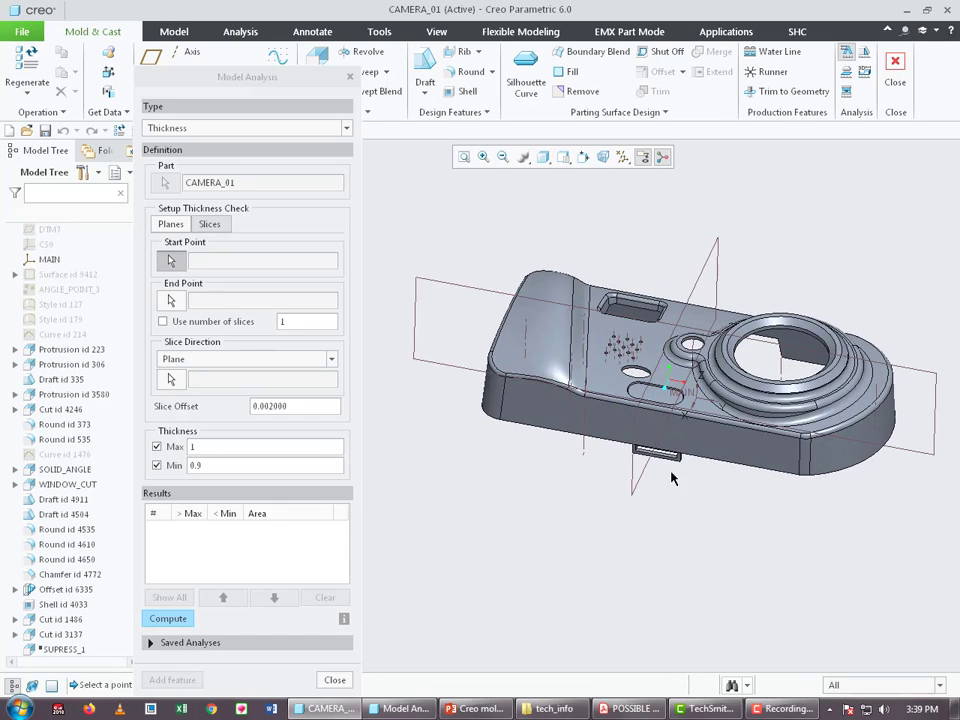
scroll(640, 333, "down", 3)
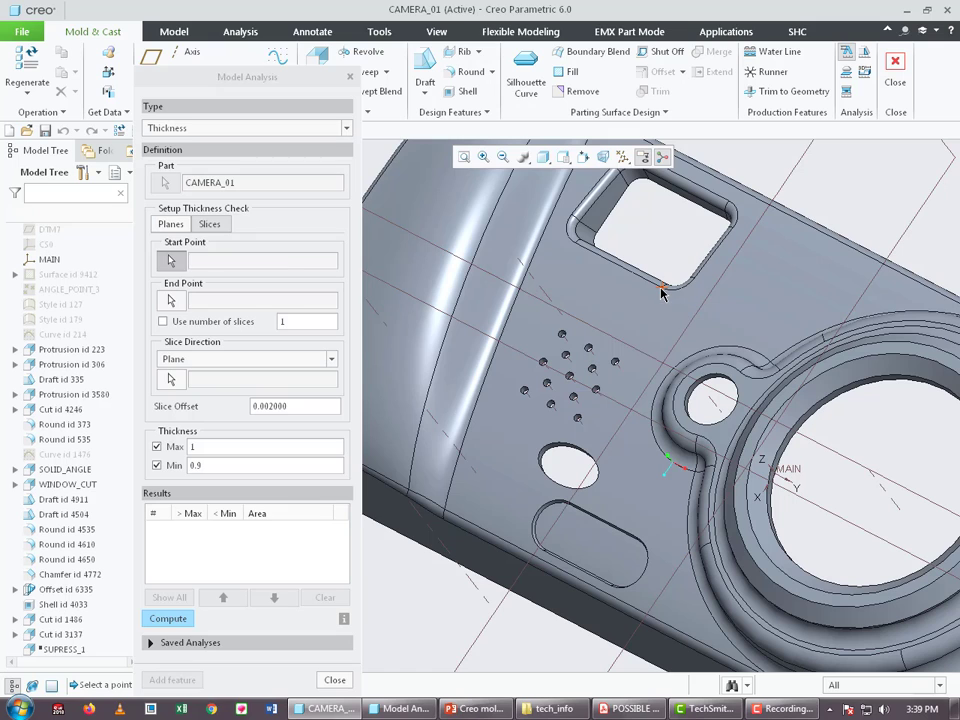
left_click(661, 291)
scroll(665, 300, "up", 2)
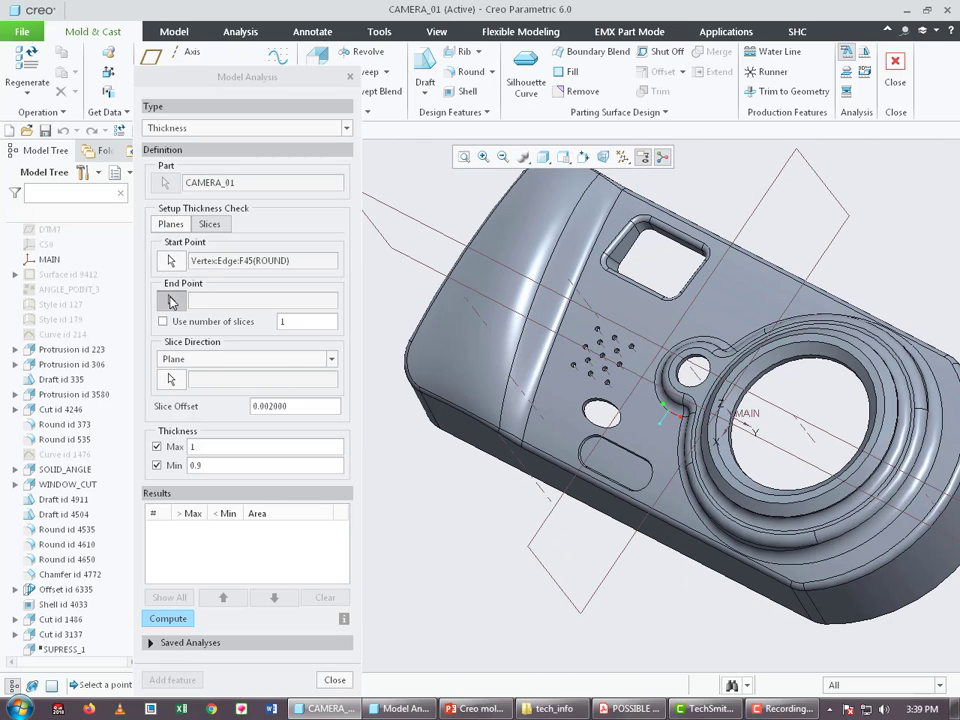
left_click(163, 322)
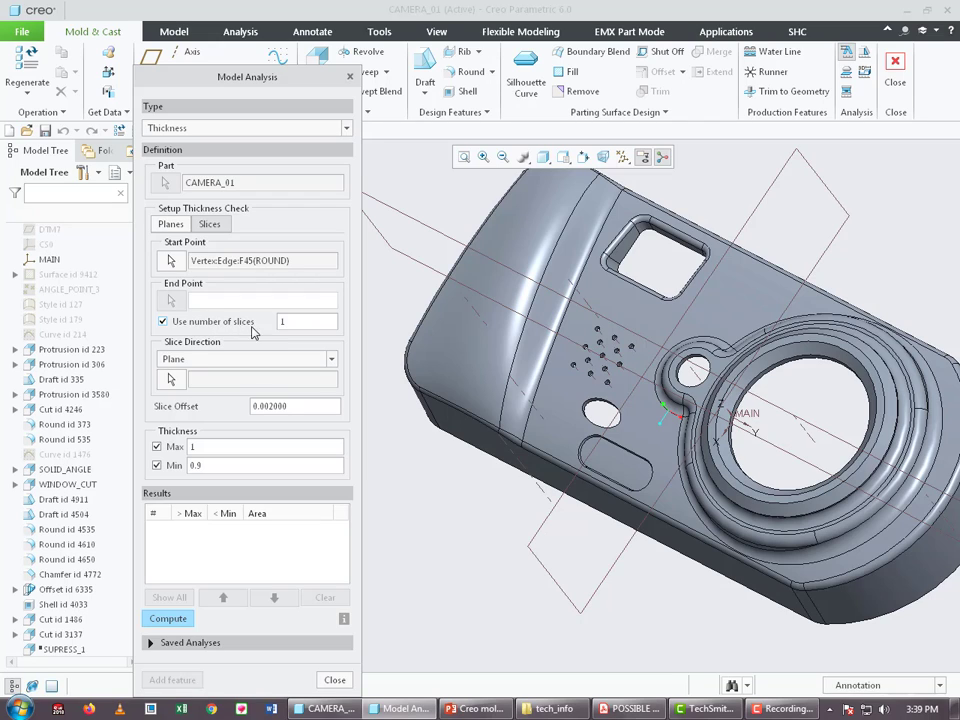
left_click(300, 323)
type("5")
scroll(376, 316, "down", 2)
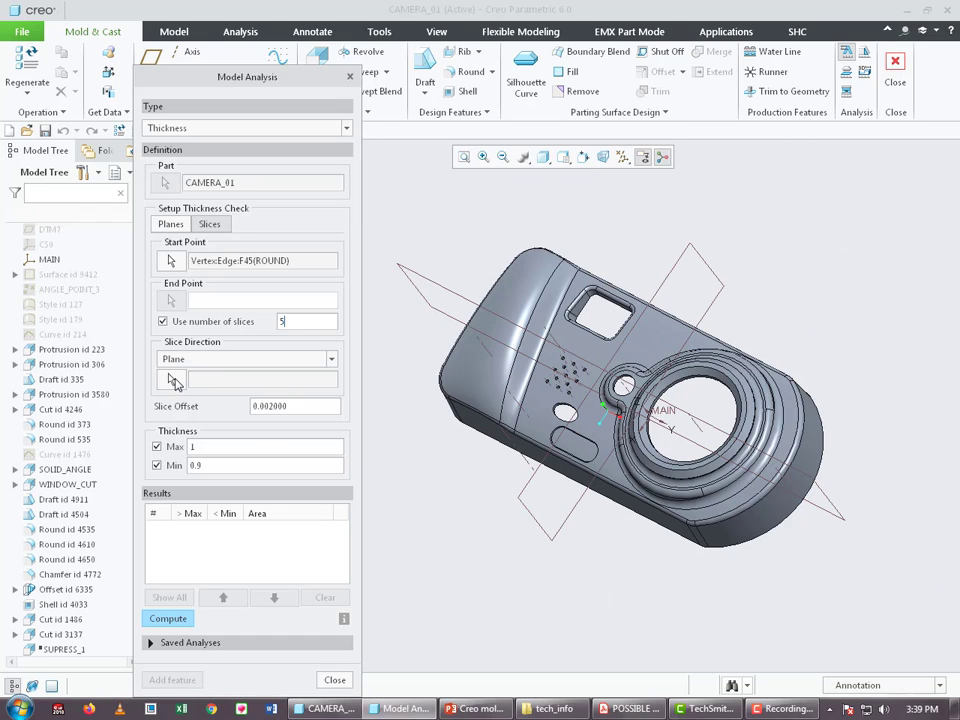
Set the slice direction to the FRONT datum plane and confirm it with Okay
left_click(172, 381)
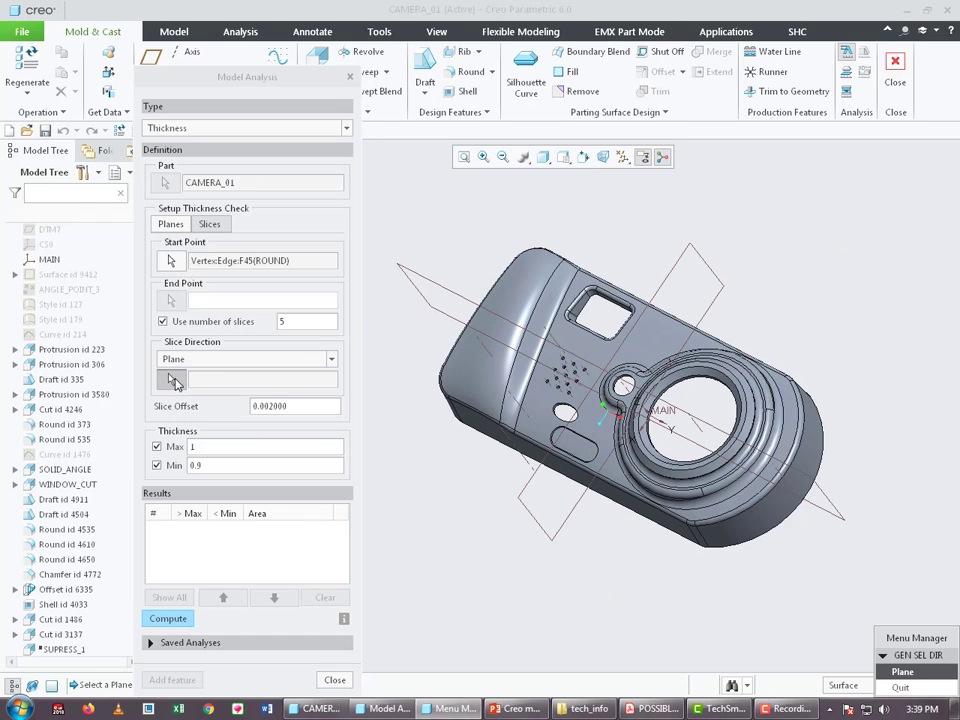
left_click(436, 287)
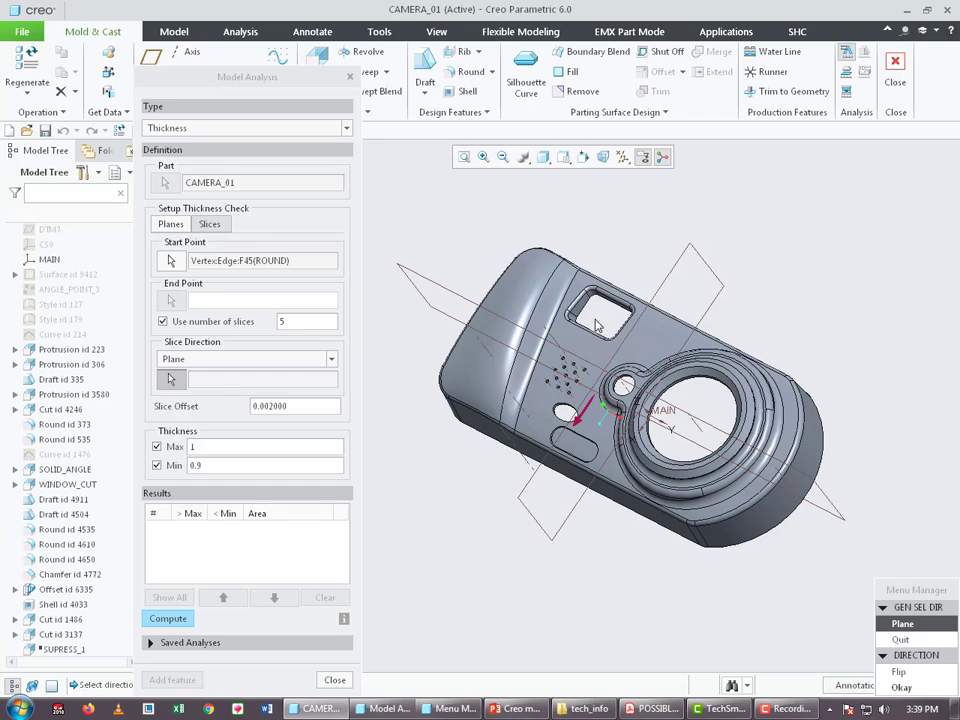
left_click_drag(934, 592, 826, 206)
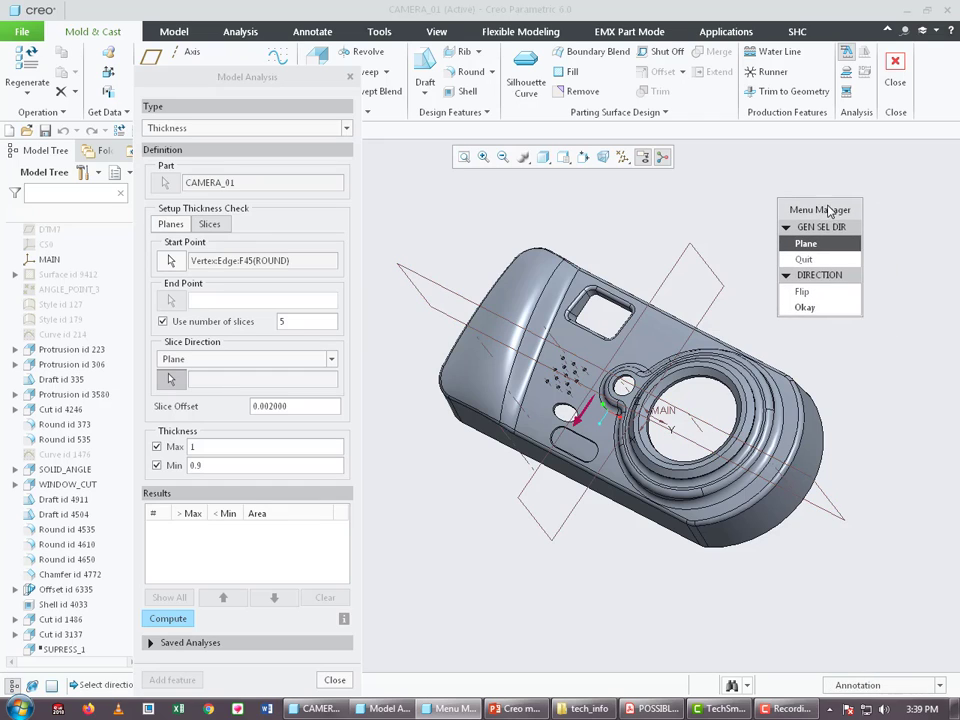
left_click(800, 304)
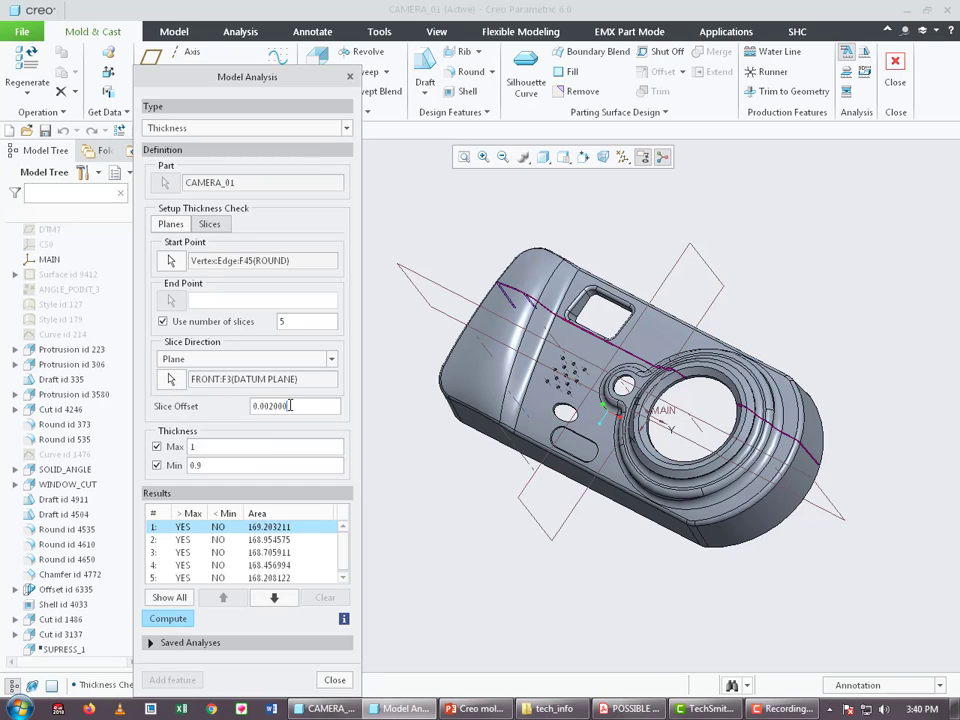
double_click(290, 405)
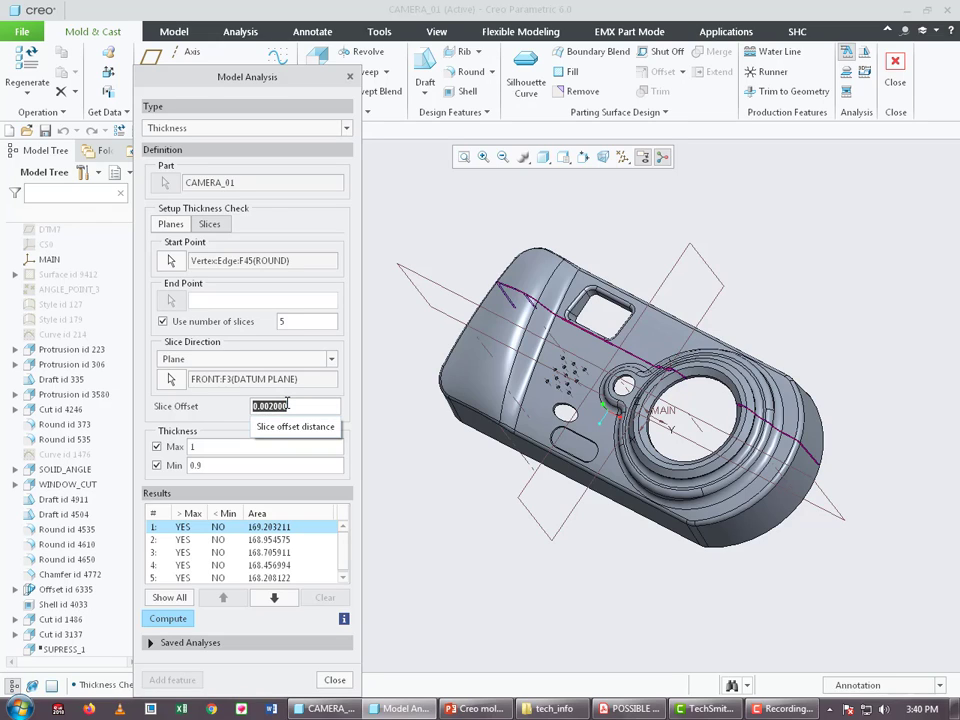
Set the slice offset to 4 and recompute the five FRONT-plane slices
type("4")
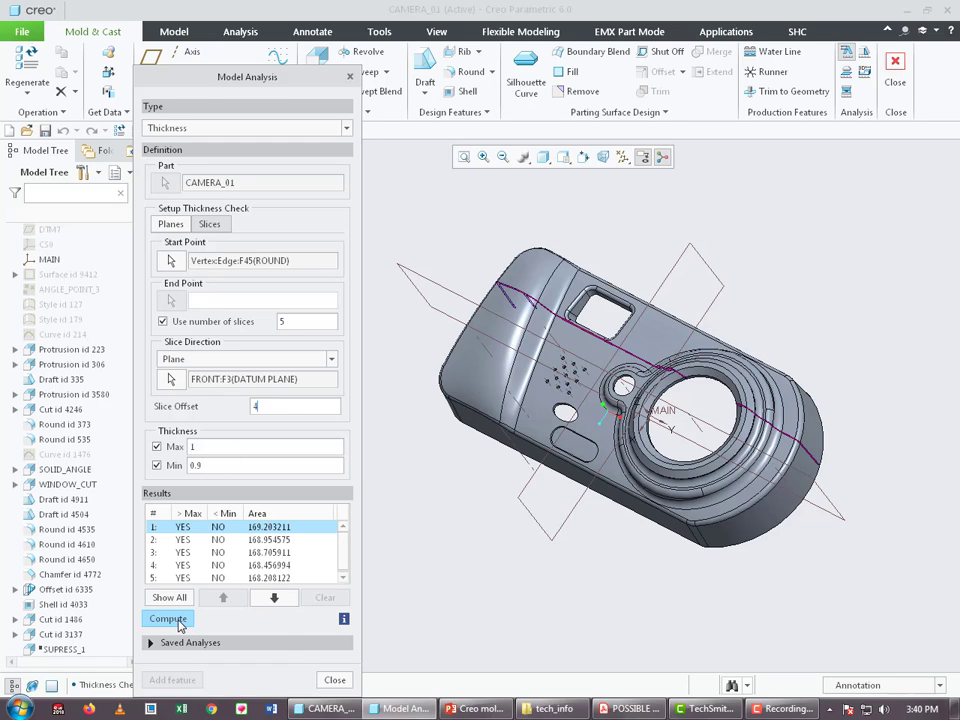
left_click(179, 624)
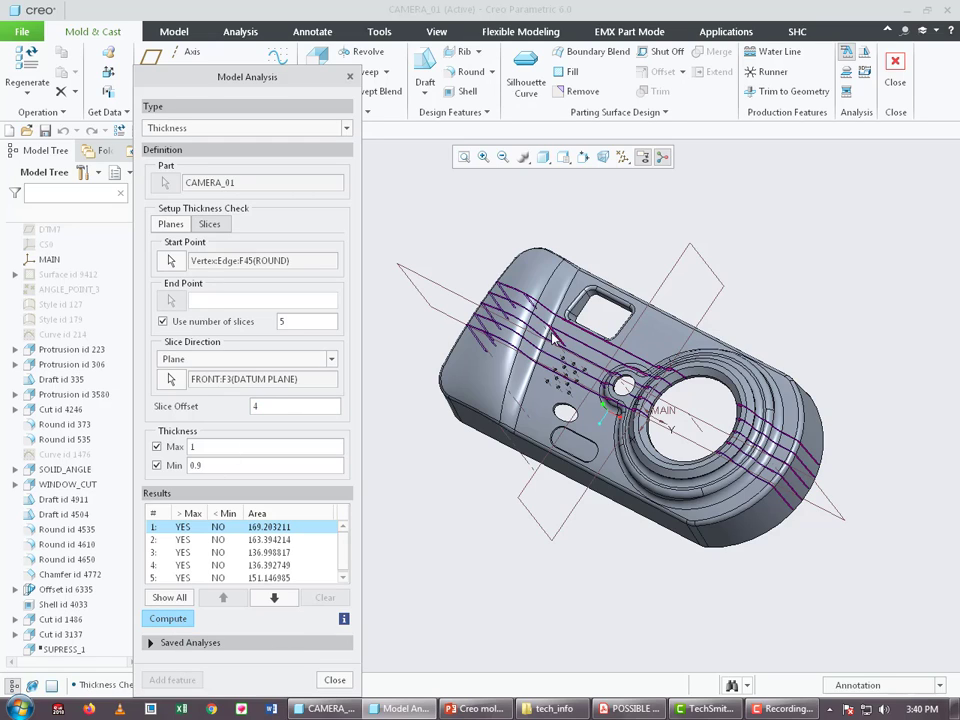
scroll(553, 337, "down", 2)
scroll(570, 337, "down", 2)
scroll(584, 337, "down", 2)
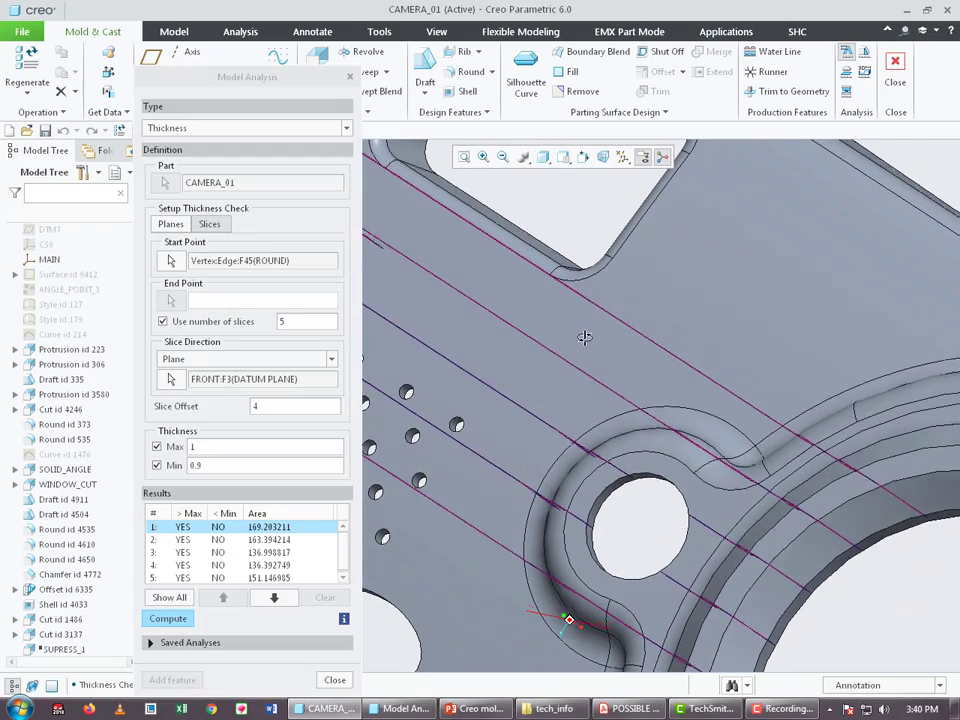
mouse_move(584, 337)
middle_mouse_down()
mouse_move(548, 280)
mouse_move(570, 268)
mouse_move(581, 278)
mouse_move(352, 276)
middle_mouse_up()
scroll(549, 281, "up", 5)
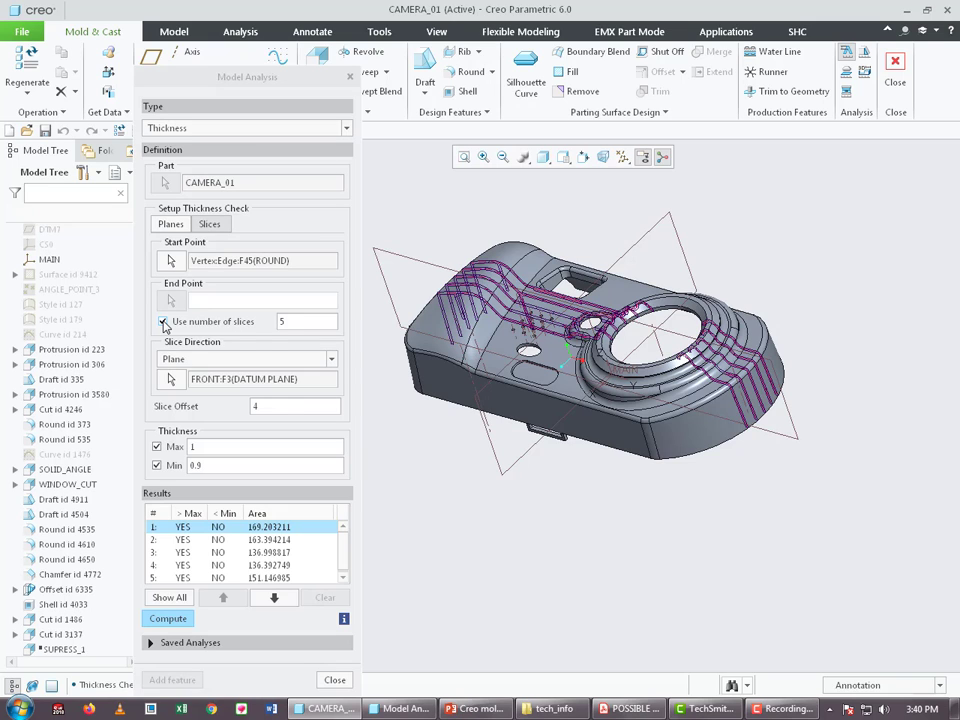
Inspect the slice results list and the slice curves across the housing exterior
left_click(287, 326)
scroll(508, 289, "down", 3)
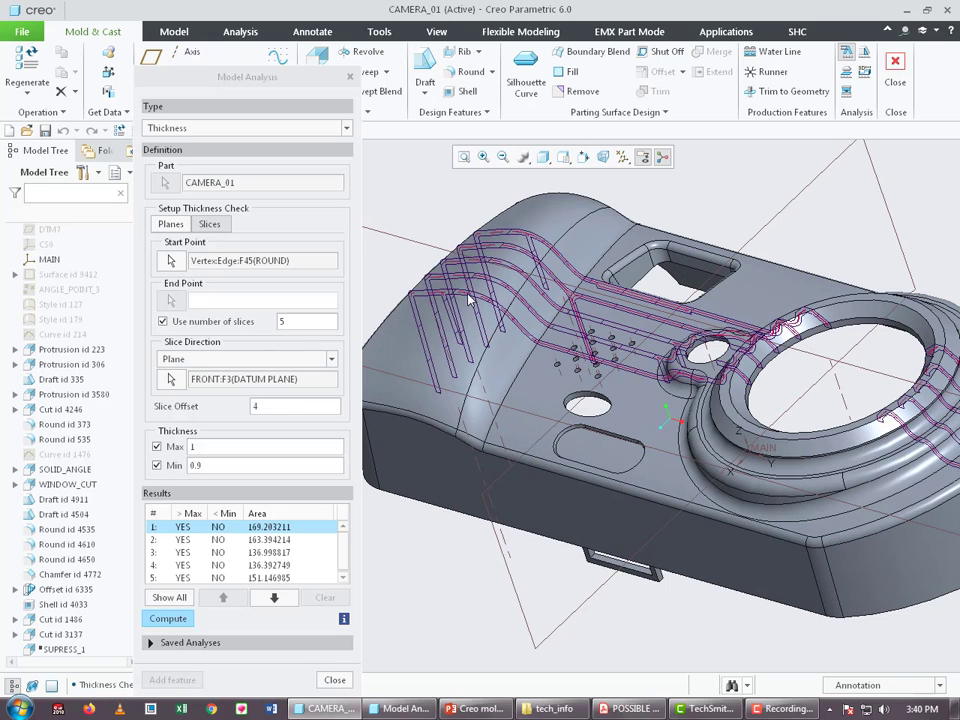
scroll(516, 238, "down", 2)
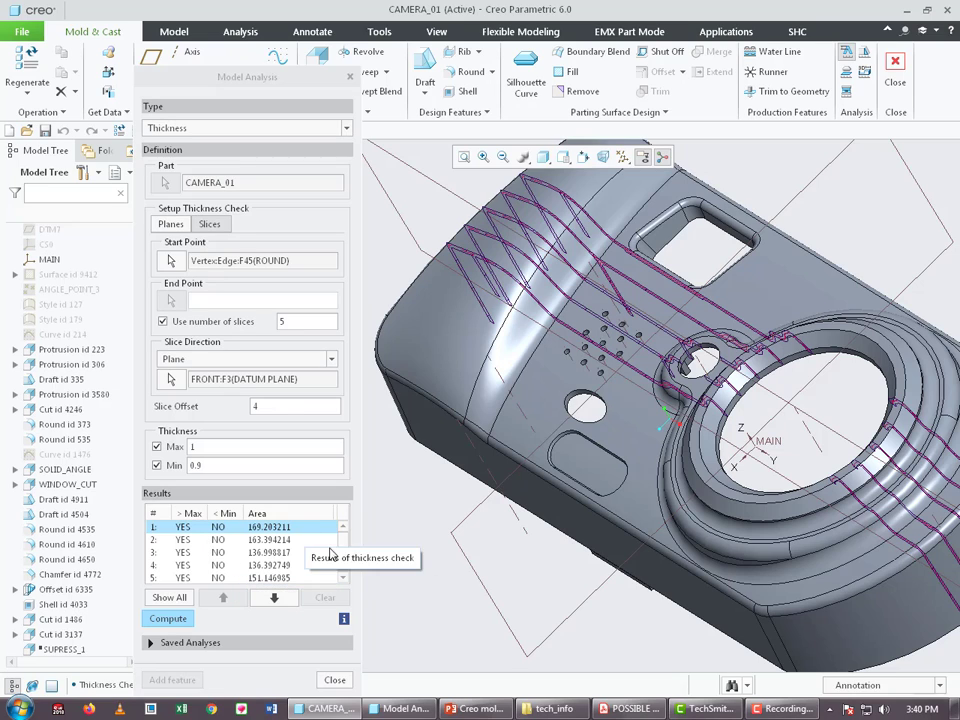
mouse_move(343, 529)
left_mouse_down()
mouse_move(347, 566)
mouse_move(350, 535)
left_mouse_up()
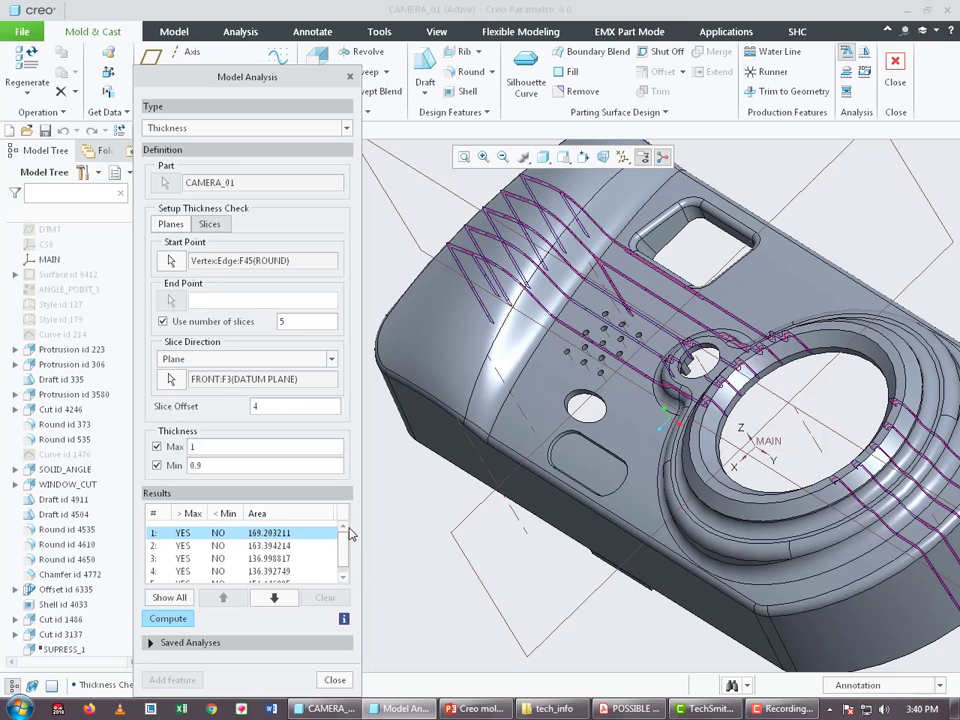
scroll(596, 393, "up", 2)
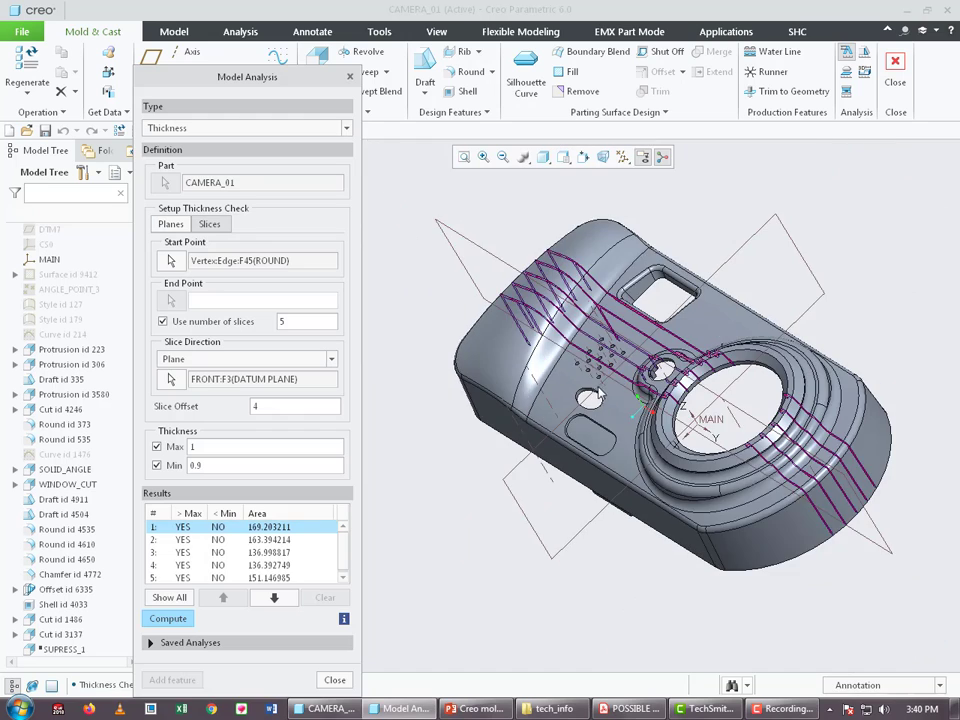
middle_click_drag(596, 393, 364, 293)
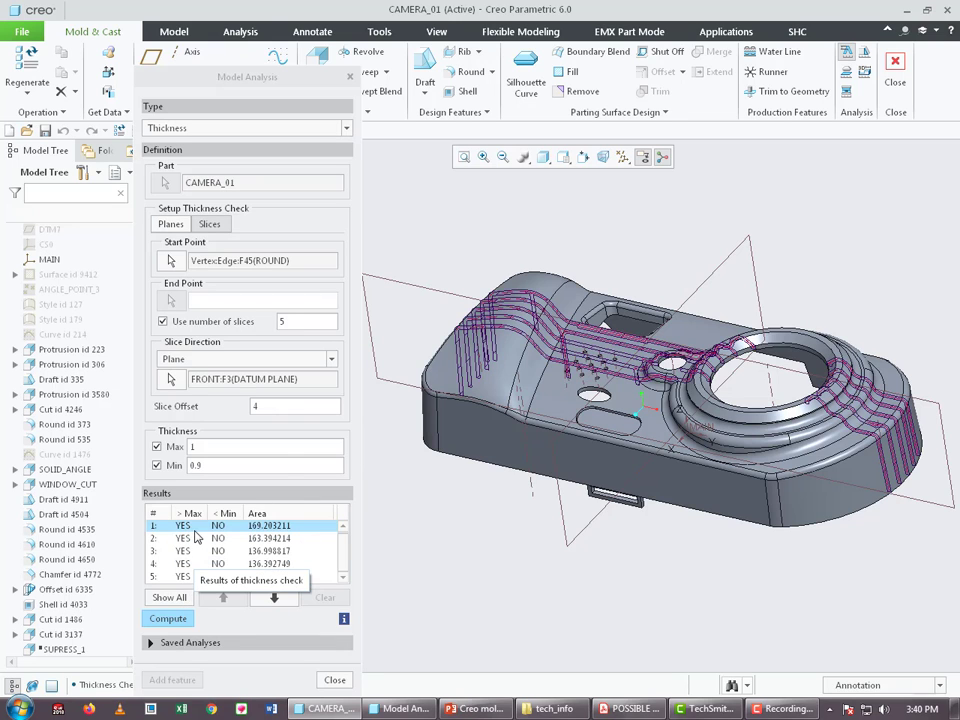
scroll(456, 336, "down", 5)
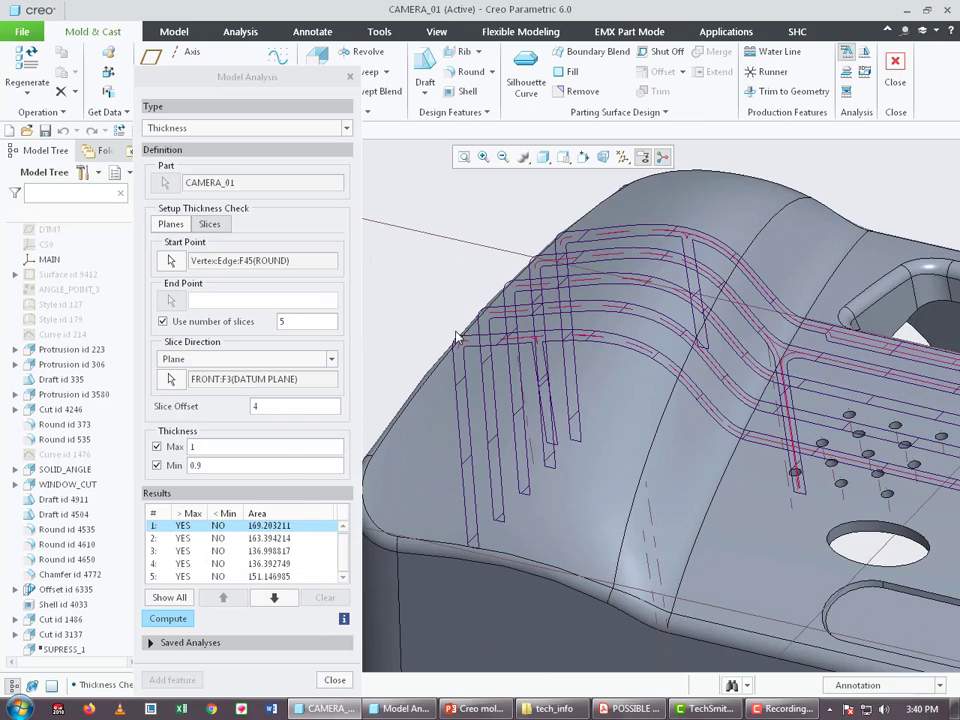
scroll(511, 363, "down", 3)
scroll(523, 350, "up", 2)
scroll(559, 364, "up", 2)
scroll(660, 410, "up", 3)
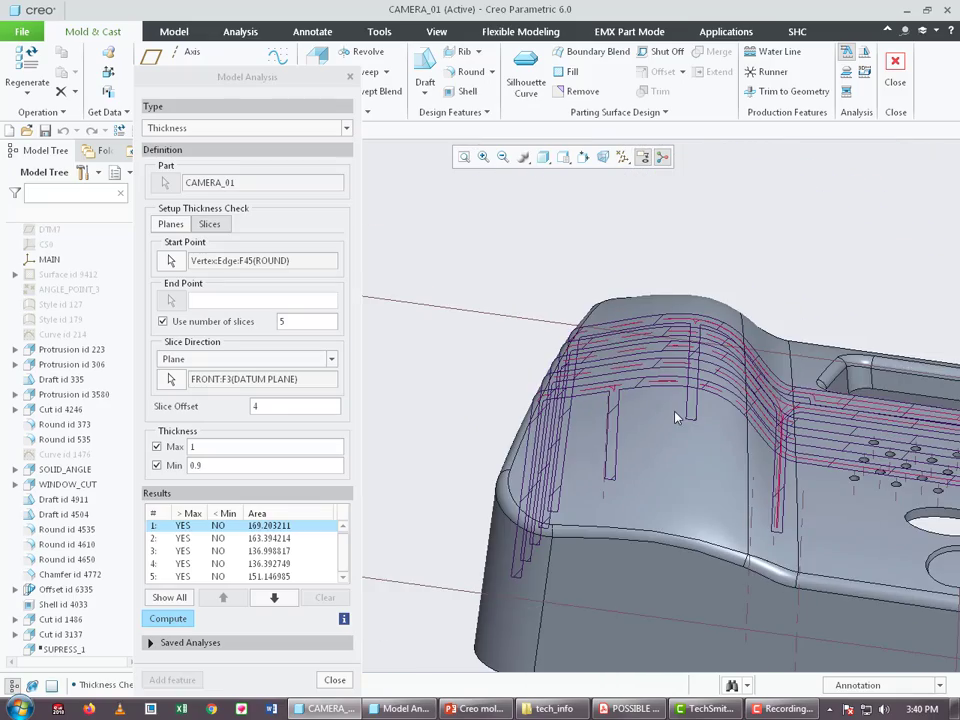
Orbit into the hollow interior around a boss, then return to the default orientation
mouse_move(678, 417)
middle_mouse_down()
mouse_move(683, 194)
mouse_move(651, 214)
mouse_move(708, 423)
middle_mouse_up()
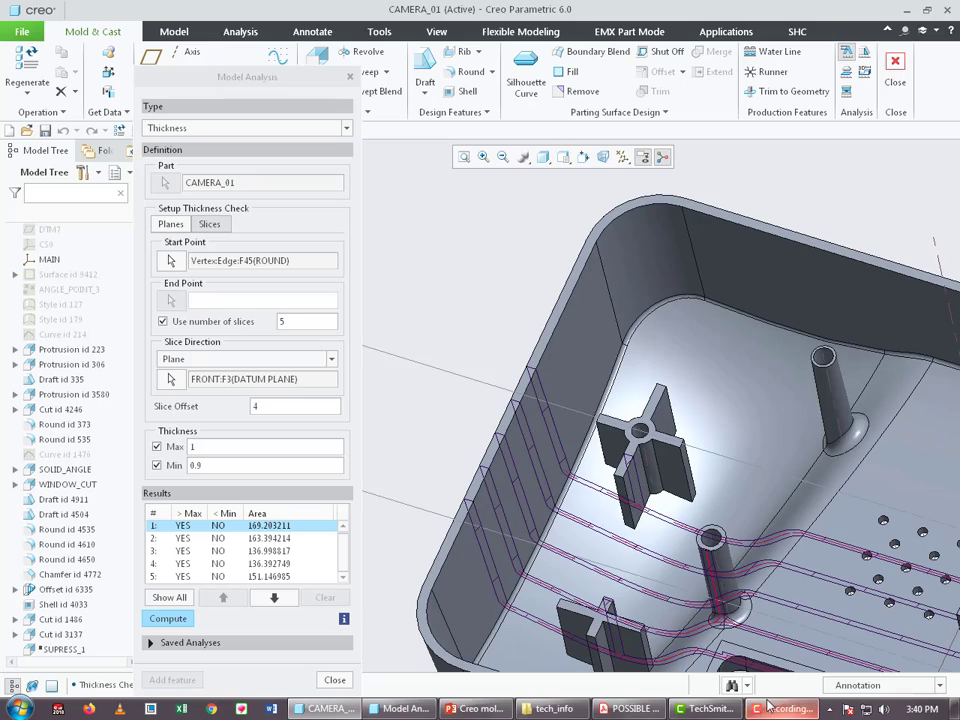
scroll(708, 423, "down", 4)
scroll(543, 327, "up", 5)
middle_click_drag(543, 327, 500, 433)
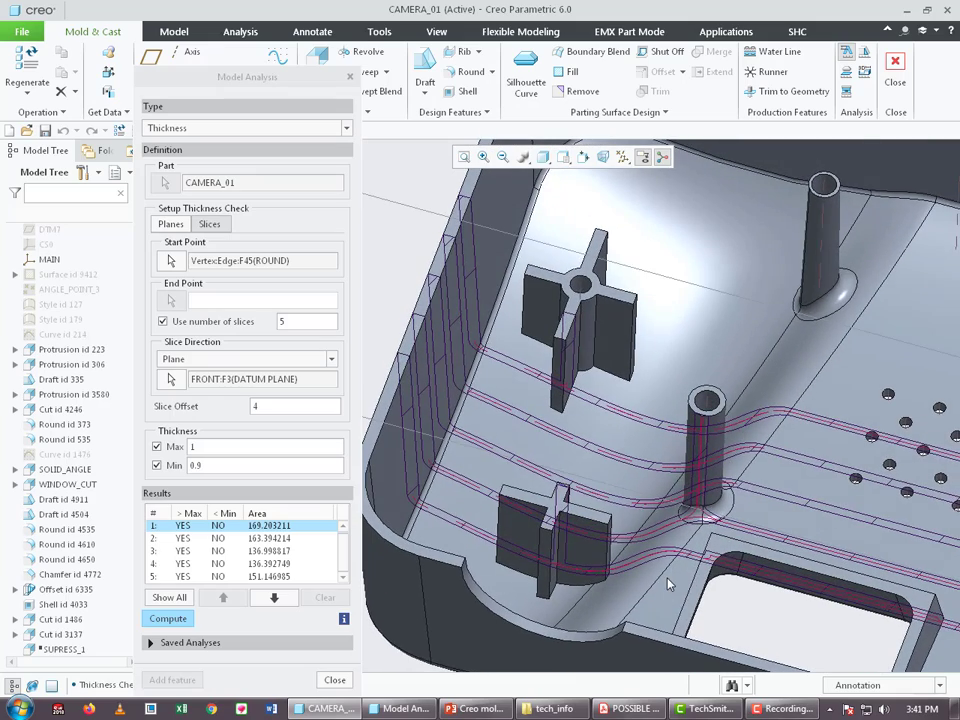
scroll(745, 447, "down", 5)
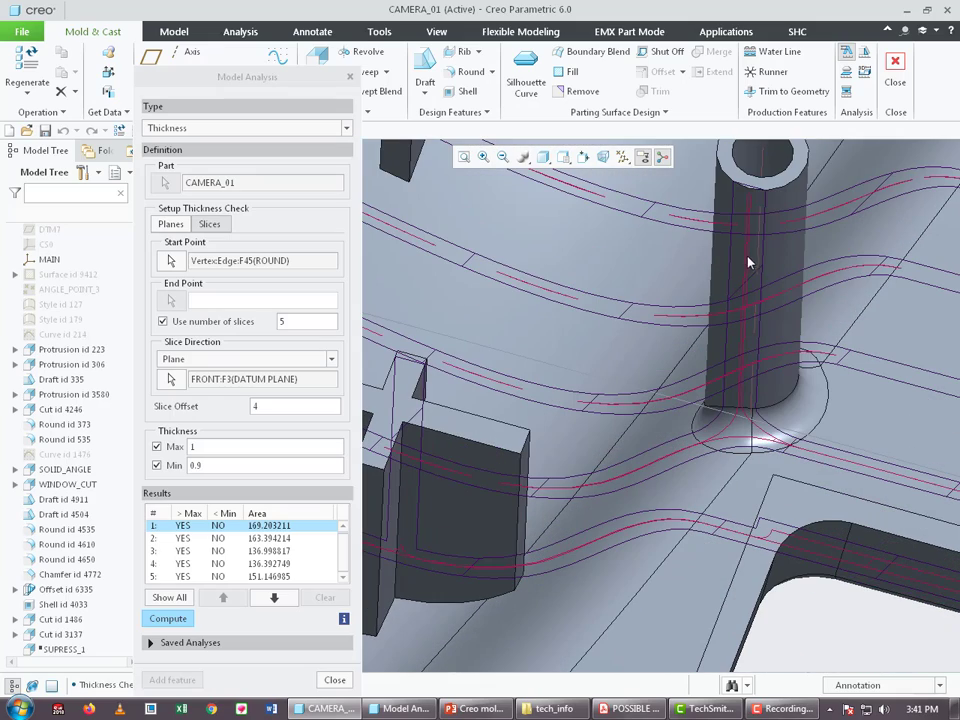
mouse_move(739, 198)
middle_mouse_down()
mouse_move(726, 224)
mouse_move(731, 369)
middle_mouse_up()
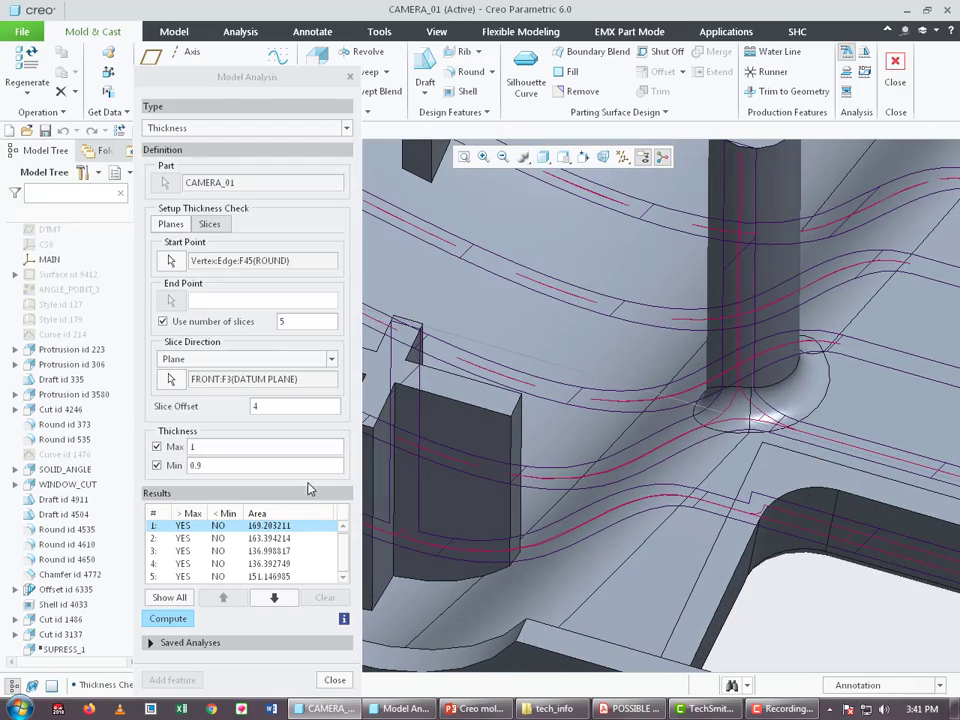
key("ctrl+d")
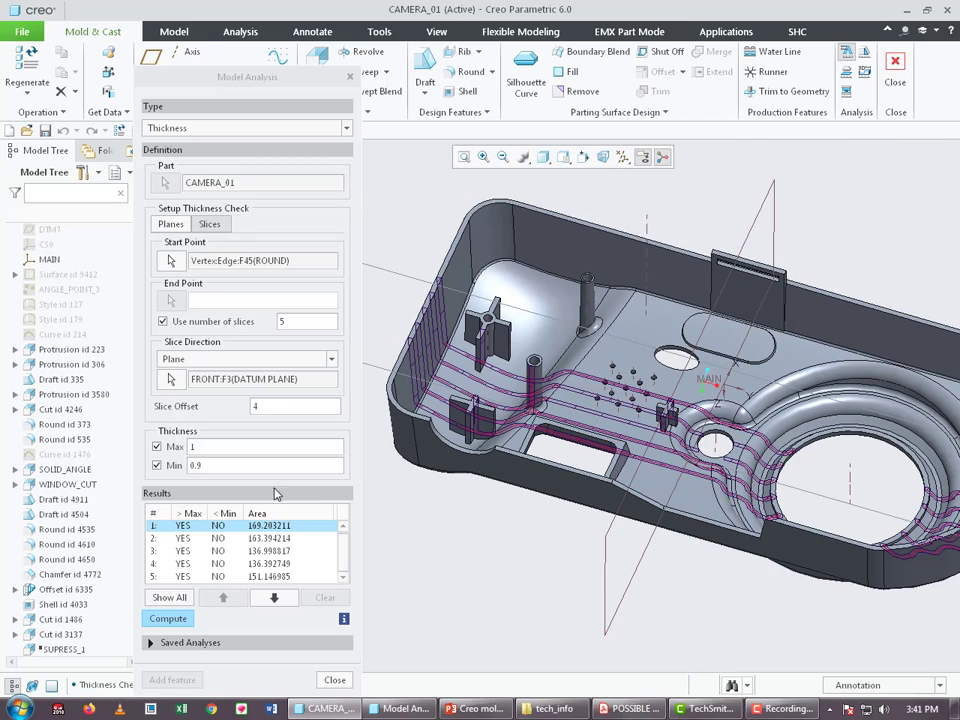
left_click(209, 446)
type(".1")
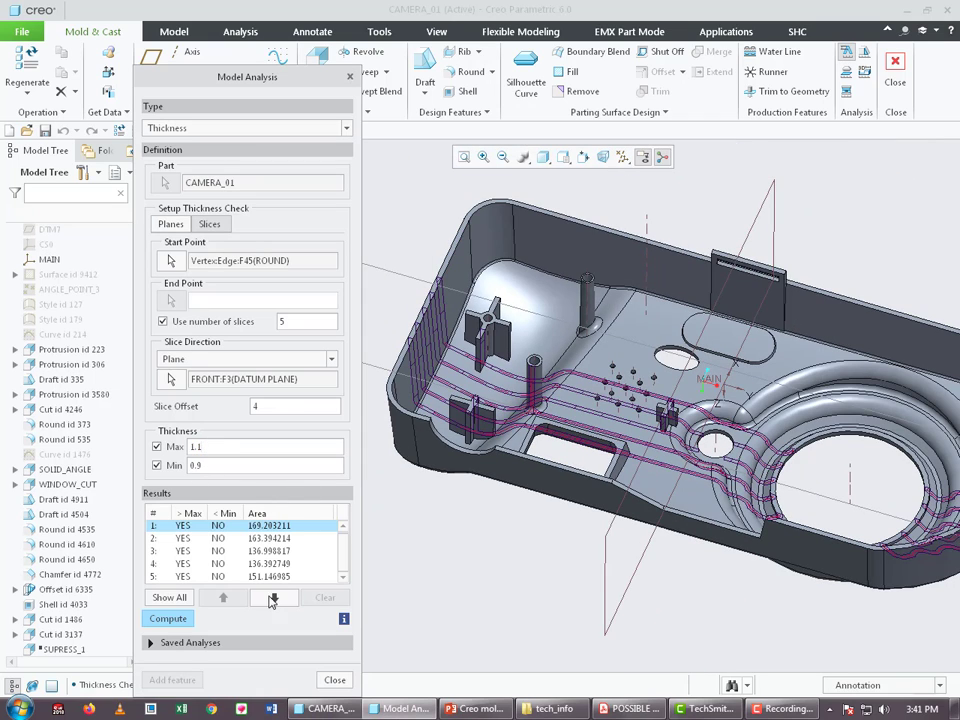
left_click(168, 619)
type("1.2")
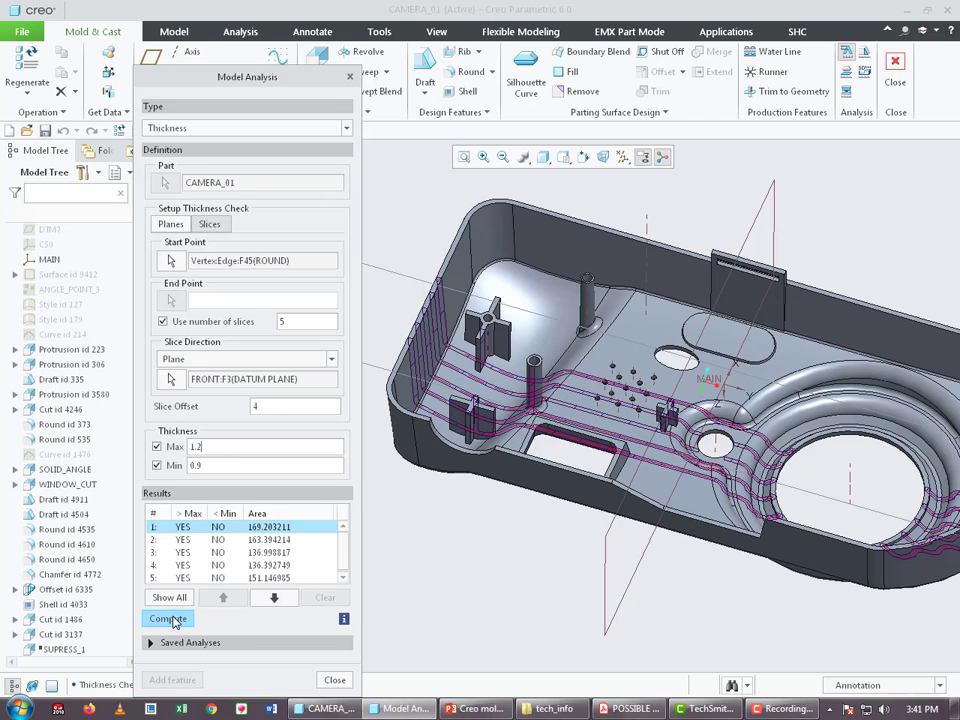
left_click(170, 620)
scroll(525, 440, "down", 2)
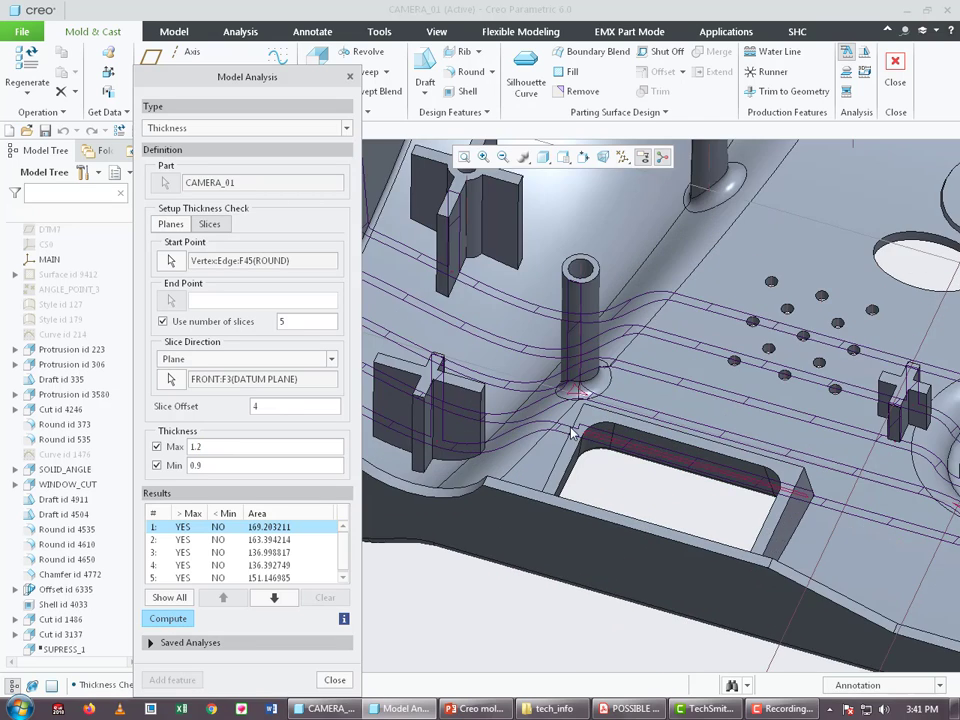
scroll(525, 440, "down", 2)
scroll(525, 440, "down", 2)
scroll(525, 440, "up", 5)
middle_click_drag(525, 440, 530, 461)
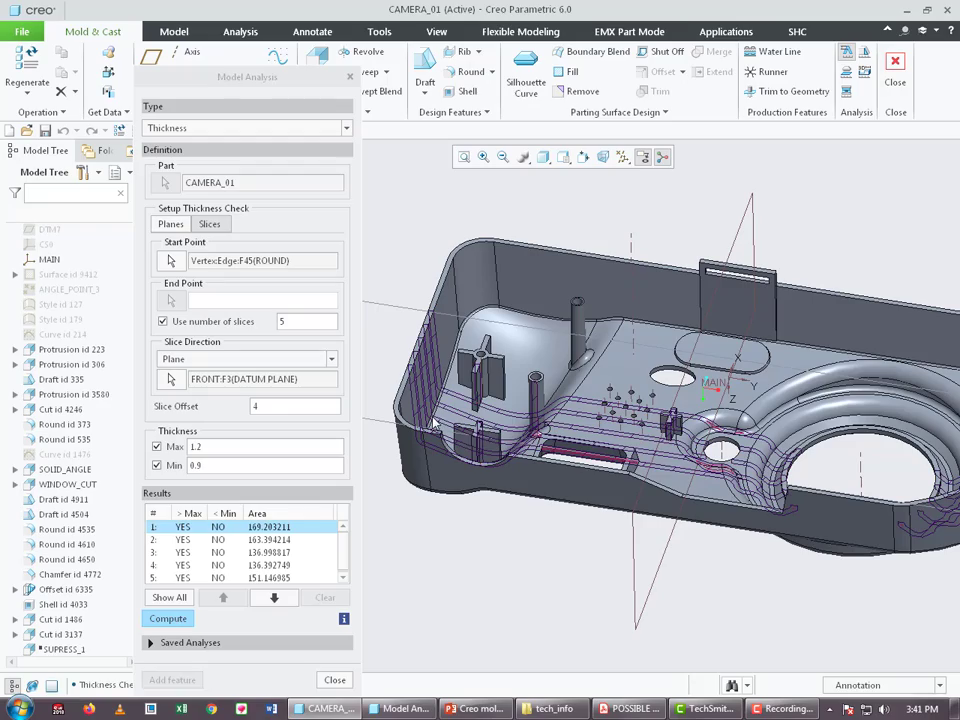
mouse_move(433, 420)
middle_mouse_down()
mouse_move(568, 487)
mouse_move(420, 478)
mouse_move(300, 485)
middle_mouse_up()
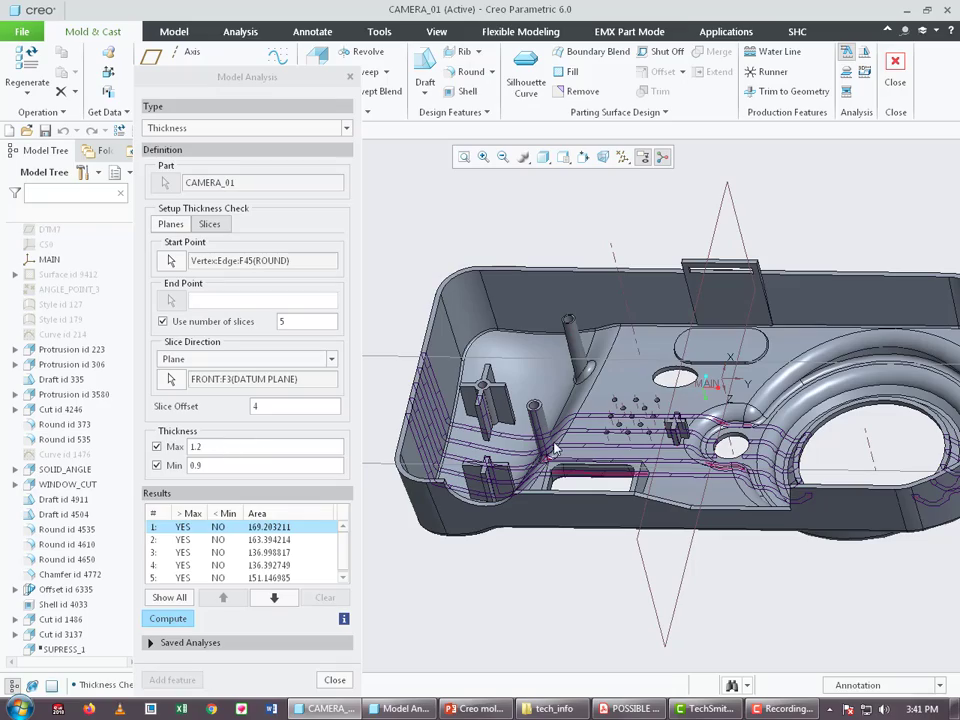
scroll(555, 450, "up", 3)
scroll(552, 480, "up", 2)
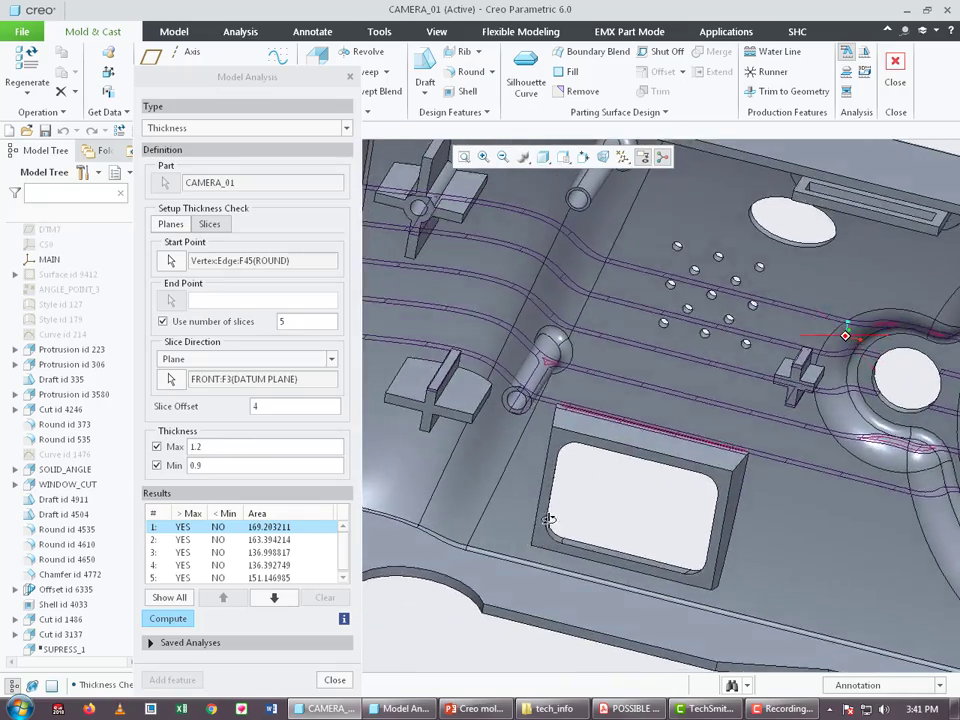
scroll(545, 517, "up", 2)
scroll(535, 514, "up", 2)
scroll(520, 512, "up", 2)
scroll(495, 507, "down", 3)
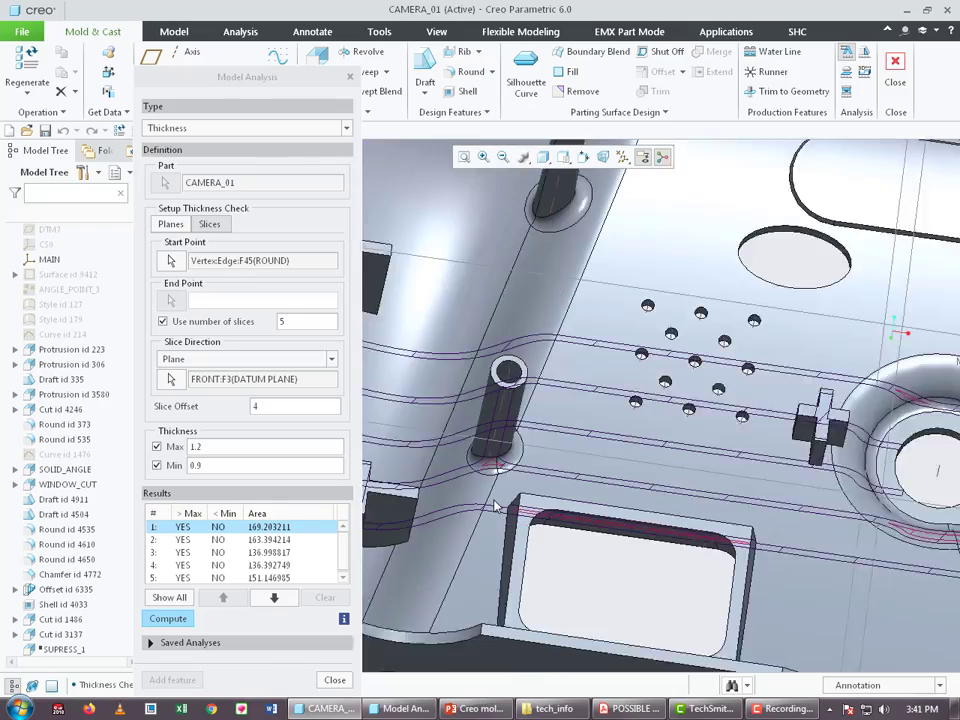
mouse_move(495, 507)
middle_mouse_down()
mouse_move(870, 510)
mouse_move(868, 476)
mouse_move(832, 463)
middle_mouse_up()
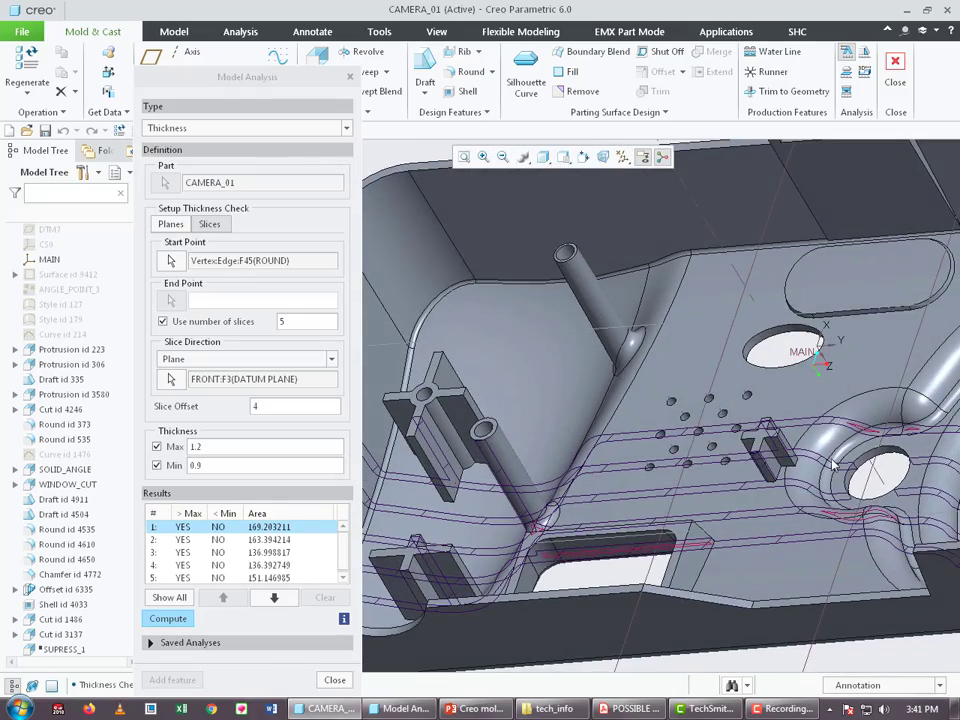
scroll(832, 463, "down", 4)
scroll(760, 470, "up", 2)
scroll(727, 473, "up", 1)
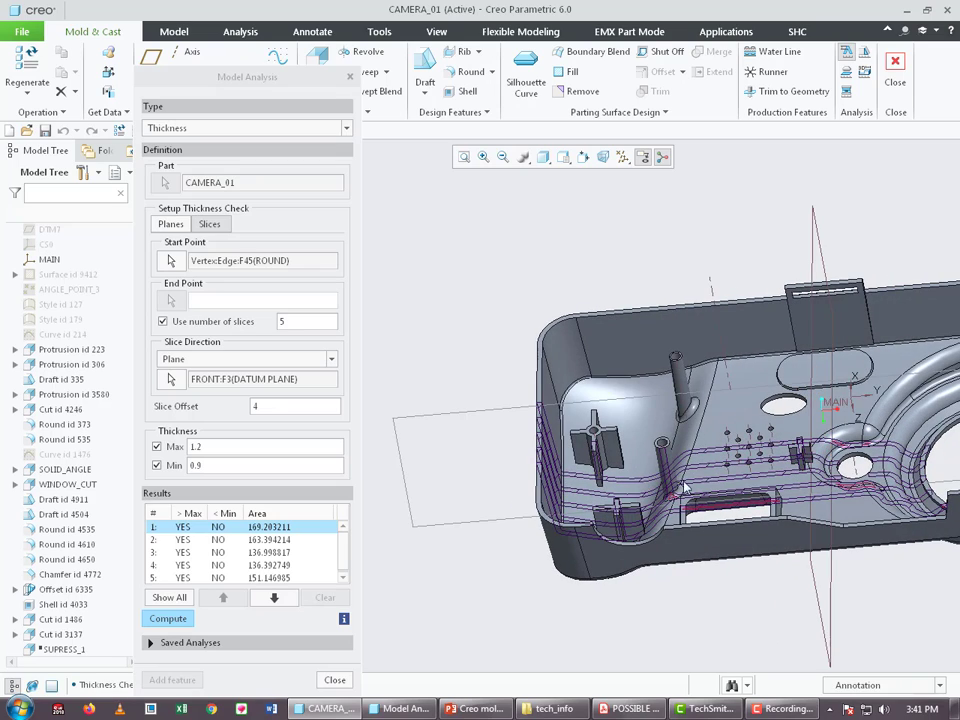
scroll(685, 488, "up", 3)
middle_click_drag(685, 488, 866, 436)
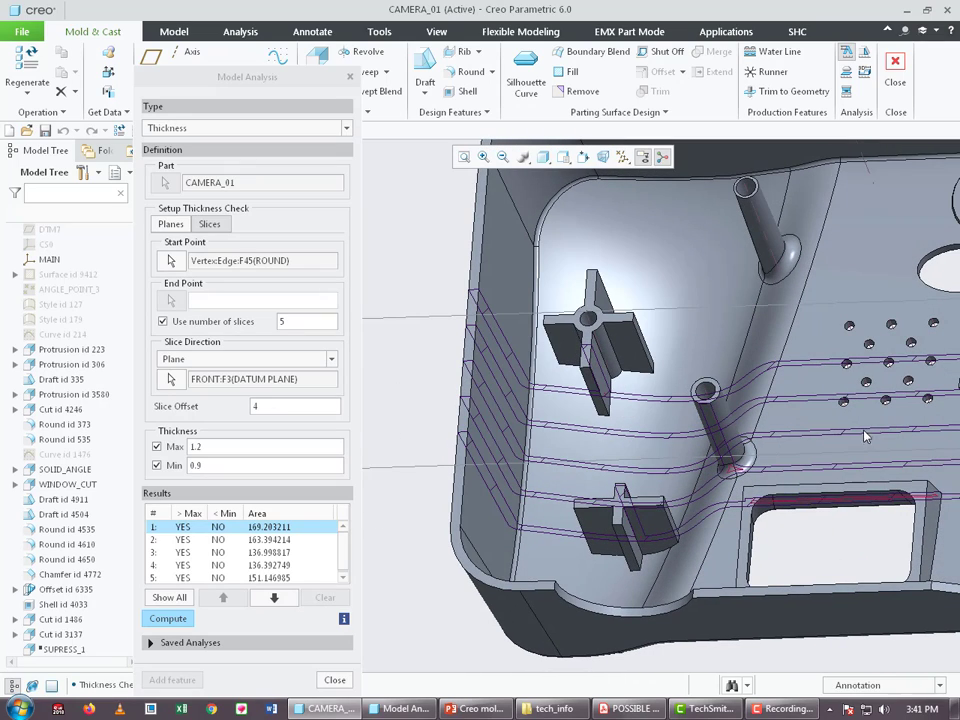
Set the maximum thickness to 1 and recompute the FRONT-plane slice check
double_click(240, 451)
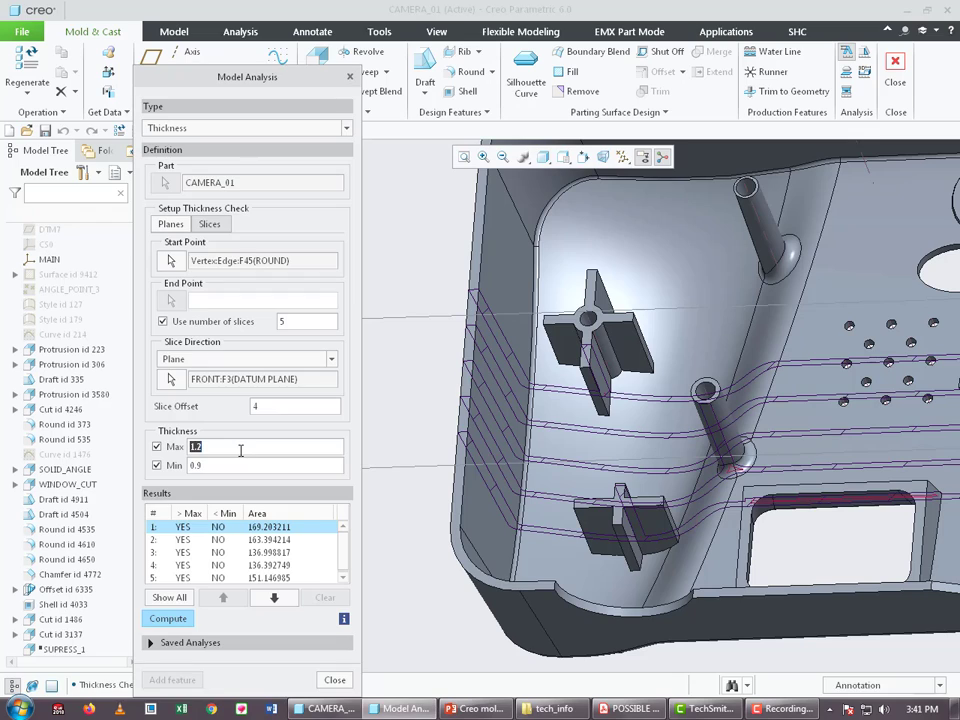
type("1")
left_click(166, 618)
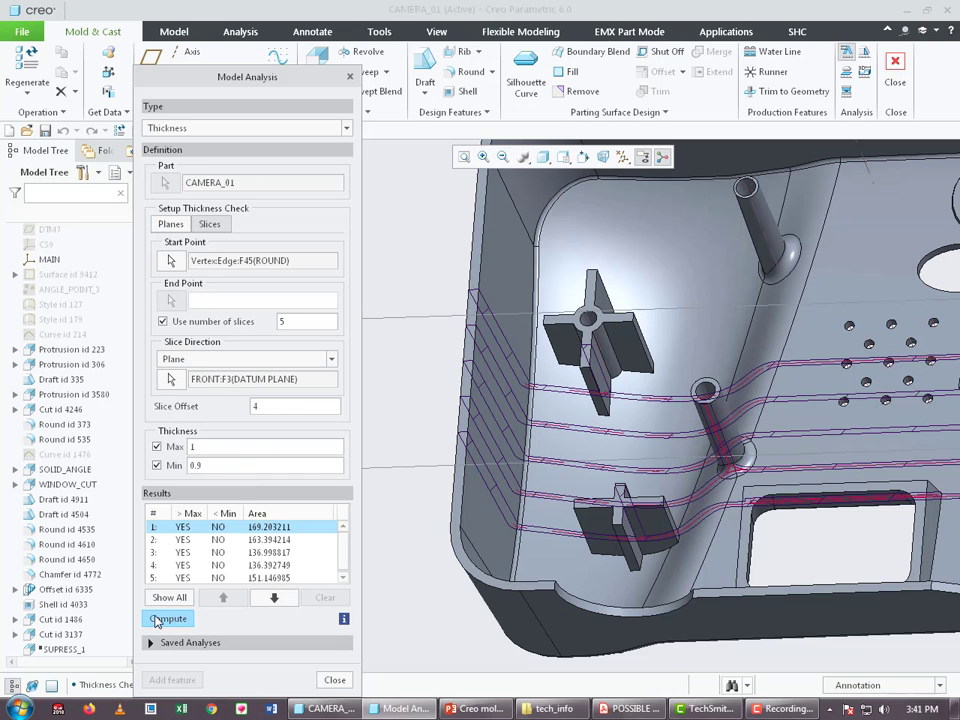
key("ctrl+d")
middle_click_drag(455, 432, 750, 364)
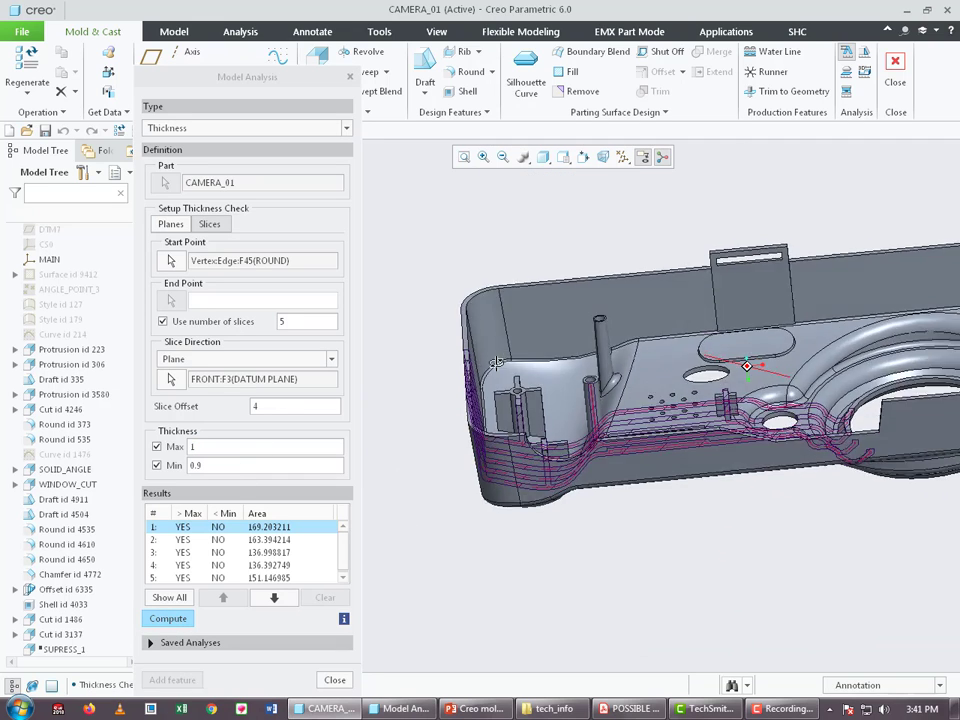
Close the finished analysis and start a new thickness analysis
left_click(334, 677)
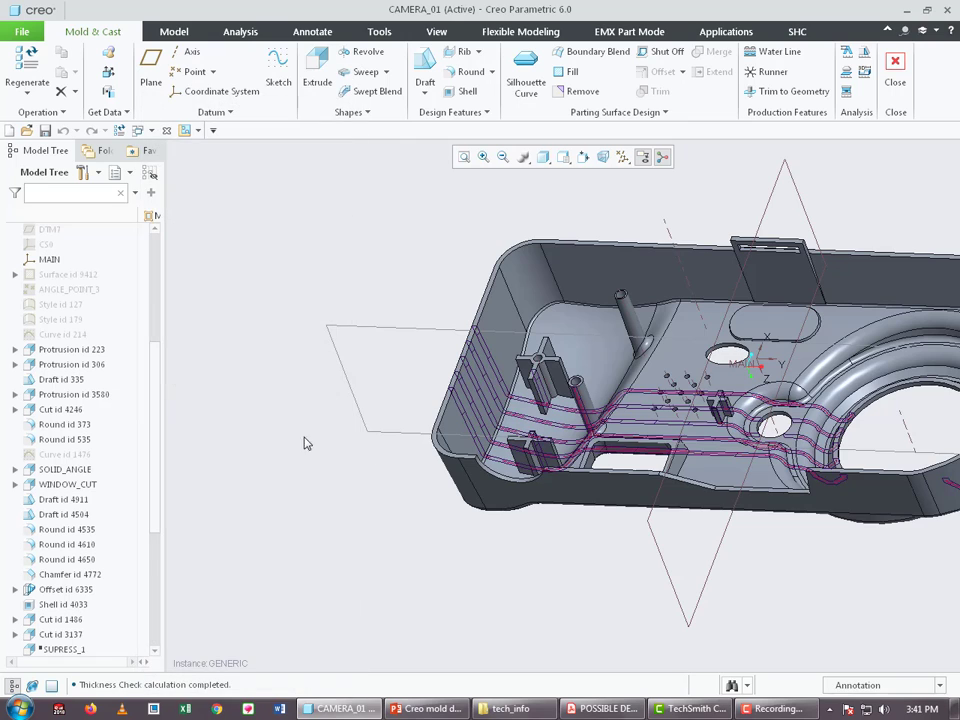
key("ctrl+d")
scroll(300, 325, "up", 3)
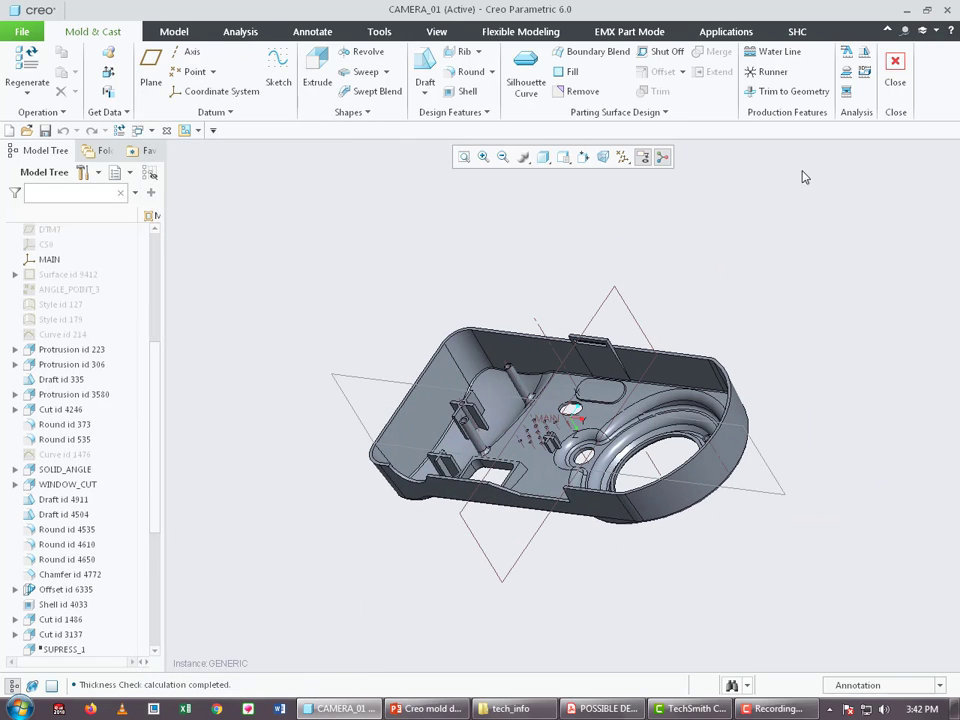
left_click(846, 52)
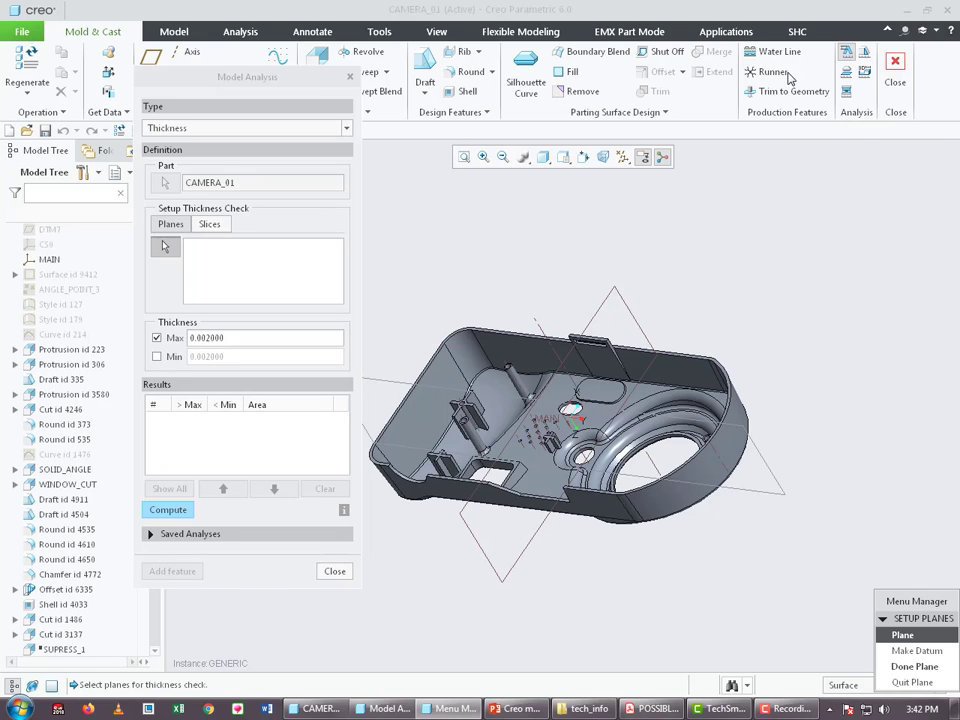
Switch to slice mode and pick a speaker-hole vertex (F66) as the start point
left_click(211, 224)
middle_click_drag(580, 590, 683, 560)
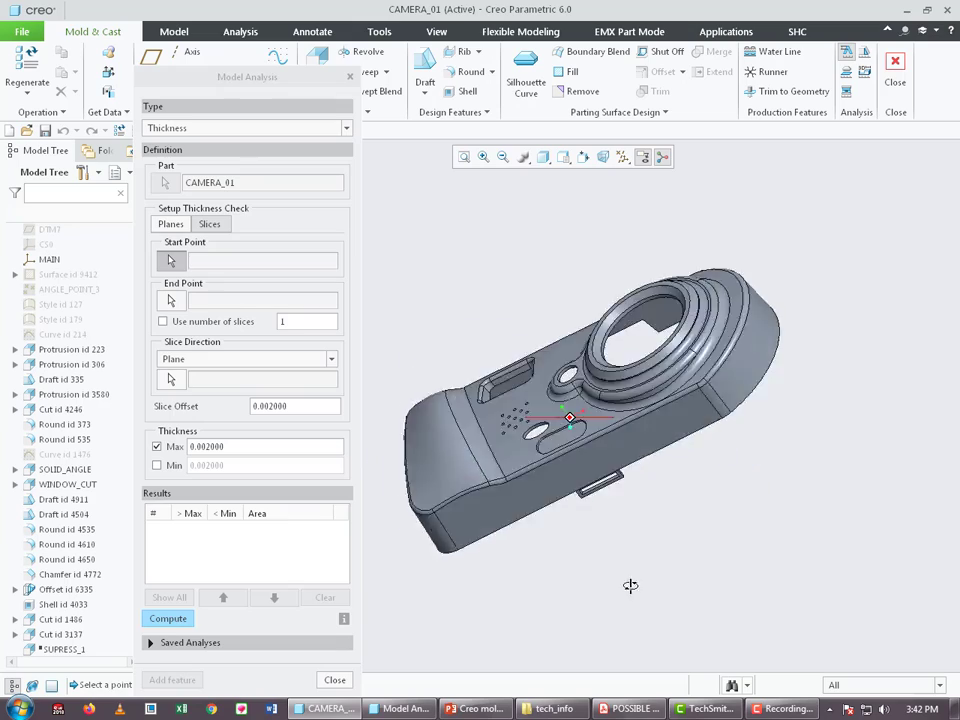
scroll(515, 360, "up", 1)
scroll(512, 350, "up", 2)
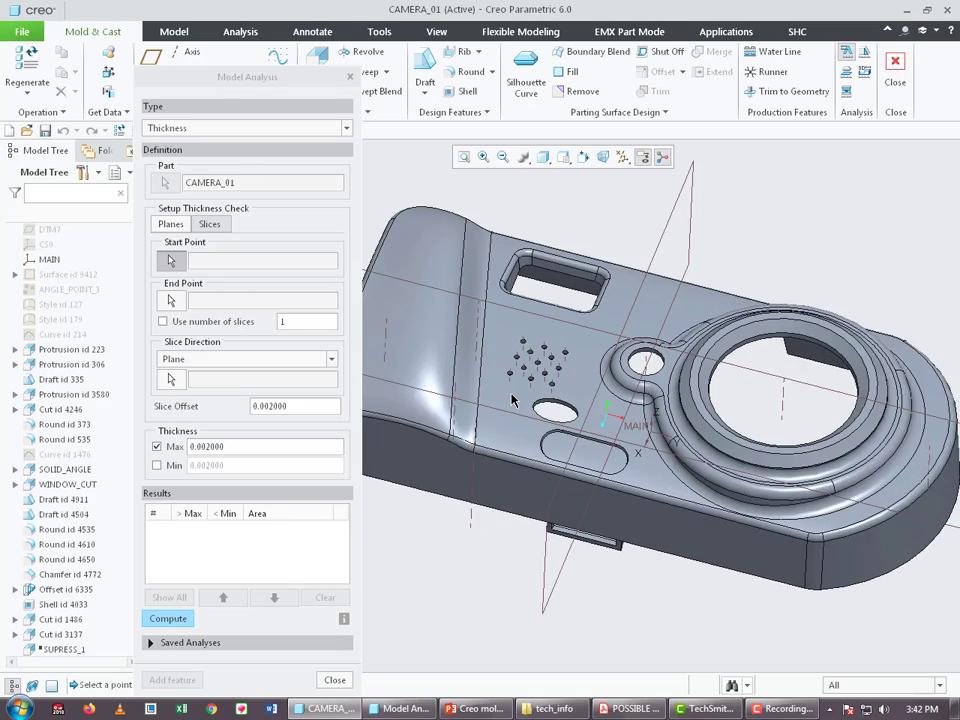
scroll(510, 342, "up", 2)
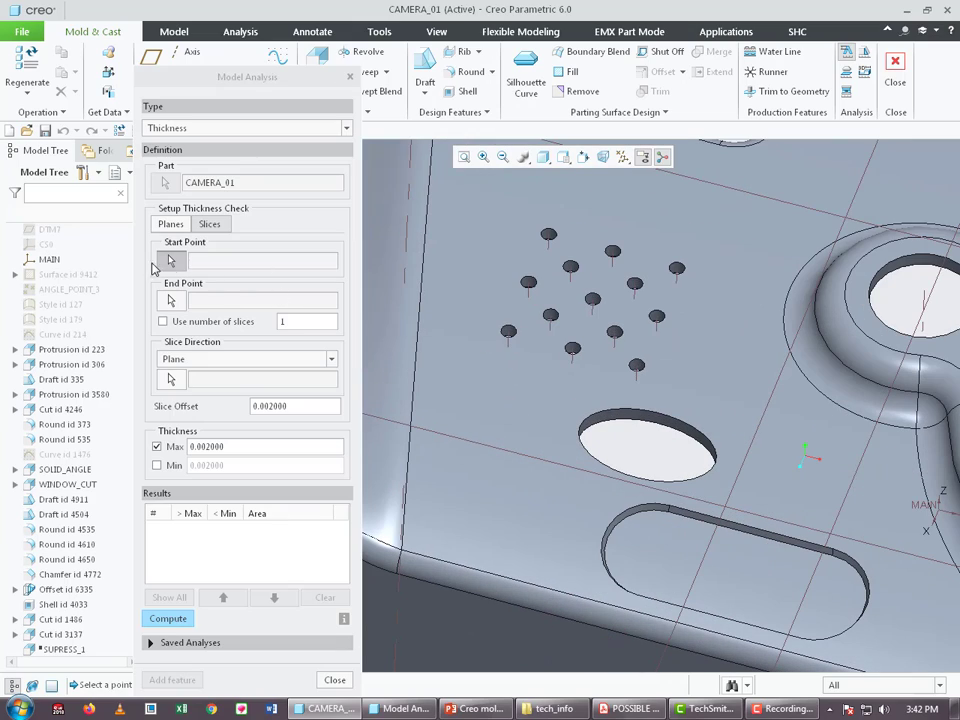
left_click(171, 260)
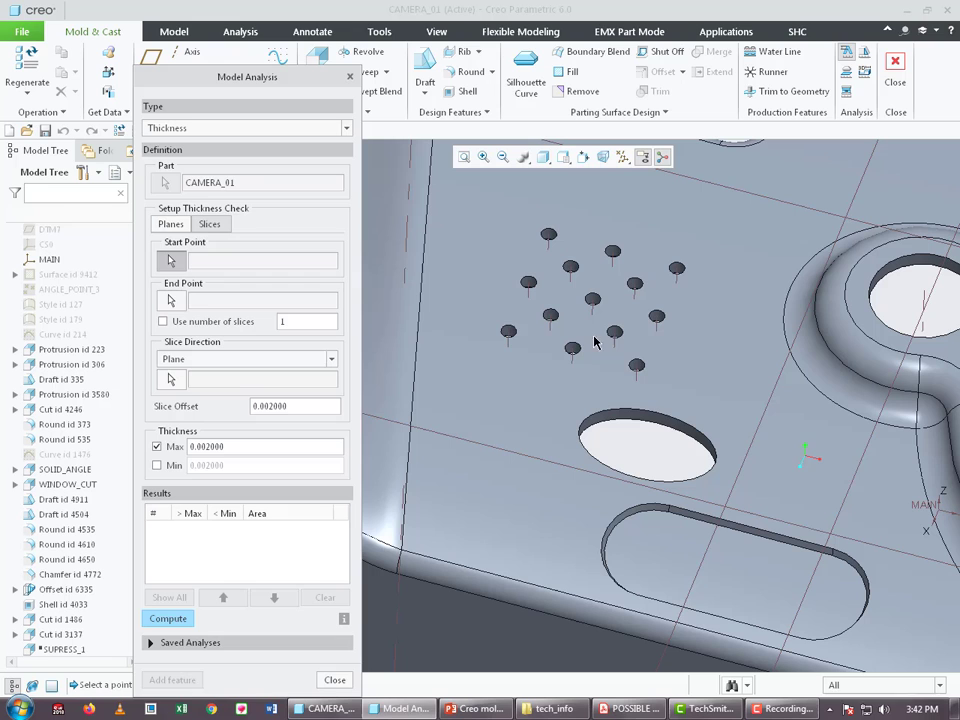
scroll(505, 335, "up", 5)
scroll(506, 334, "up", 1)
left_click(507, 332)
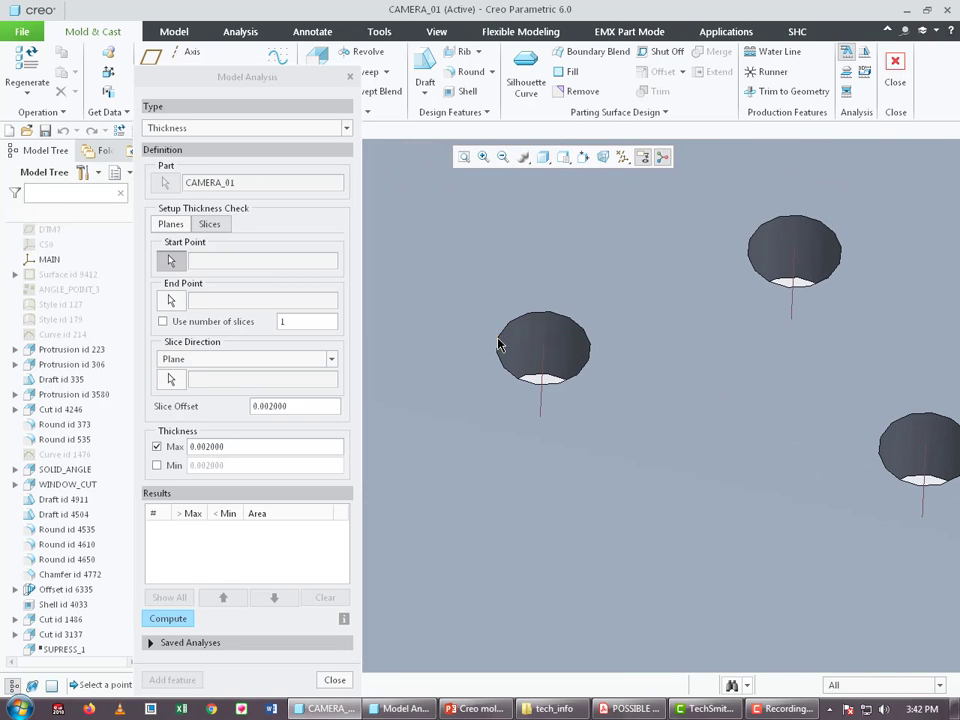
scroll(508, 330, "down", 5)
scroll(507, 330, "down", 4)
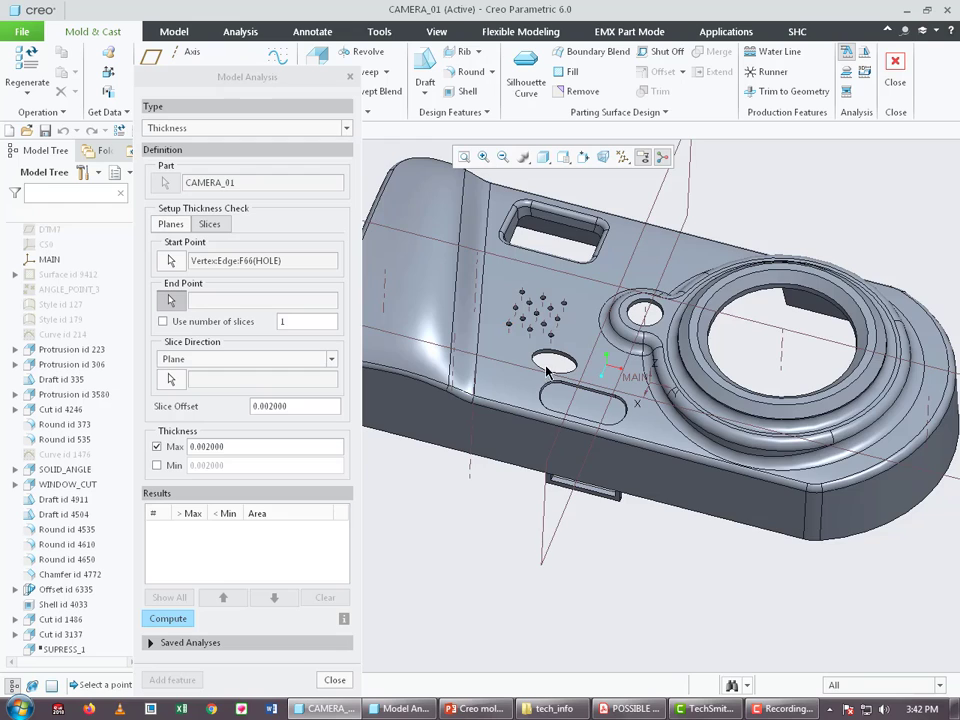
middle_click_drag(531, 330, 545, 355)
scroll(545, 355, "down", 3)
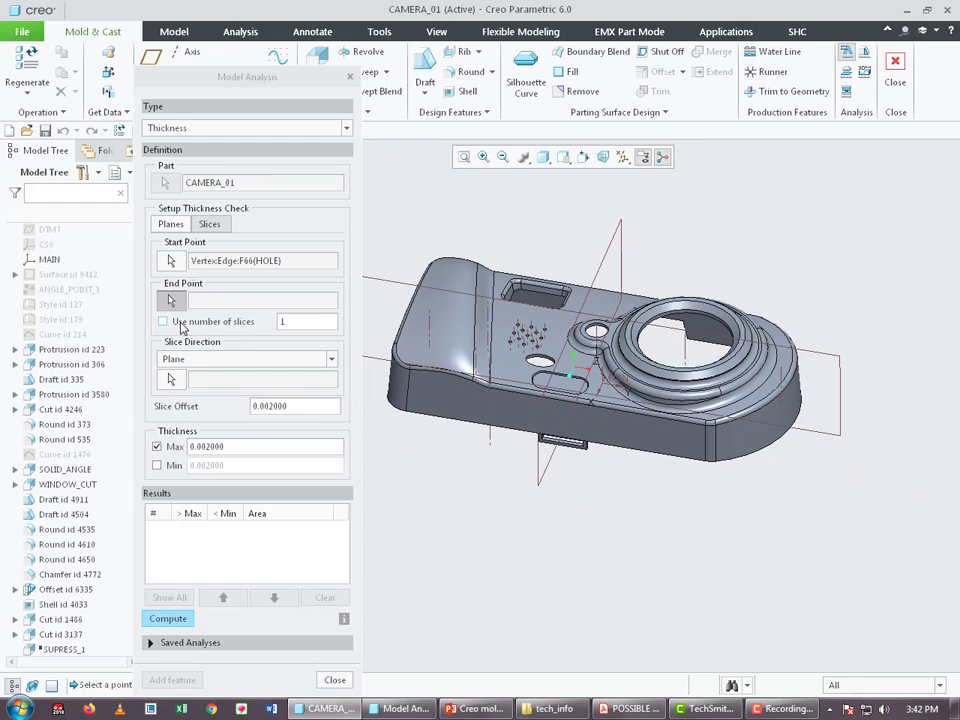
Use 6 slices along the RIGHT datum plane with the direction flipped
left_click(176, 325)
double_click(301, 321)
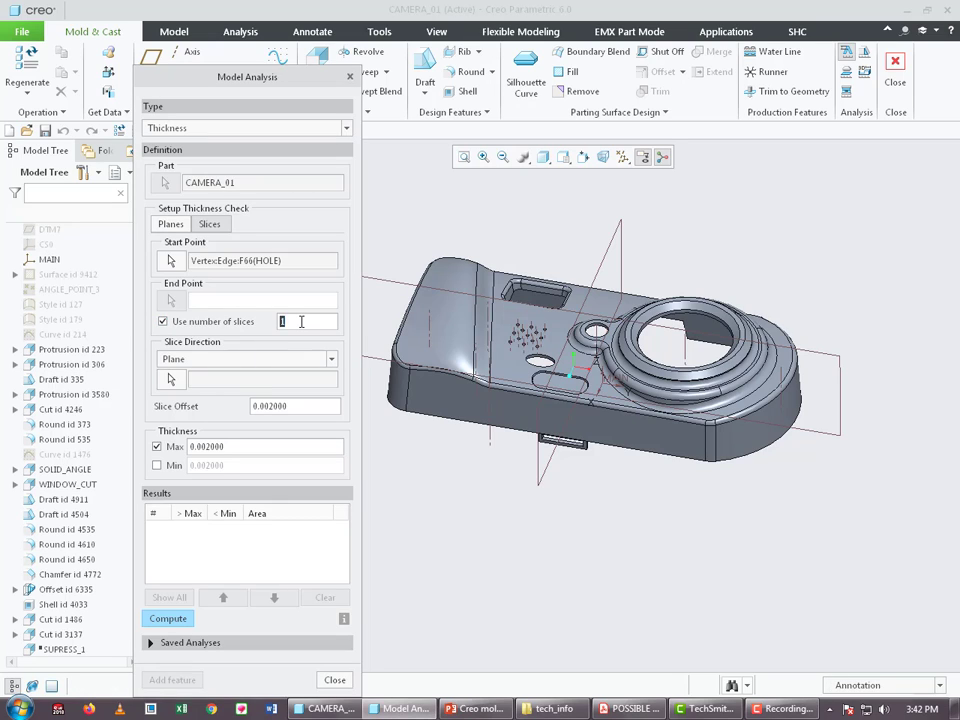
type("6")
left_click(172, 379)
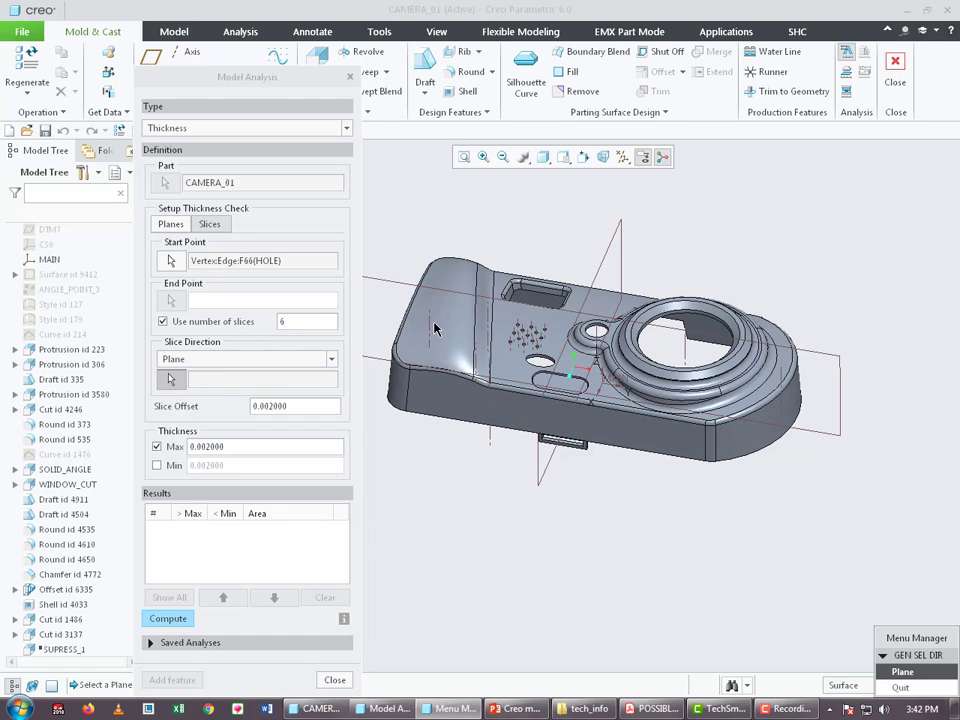
left_click(607, 265)
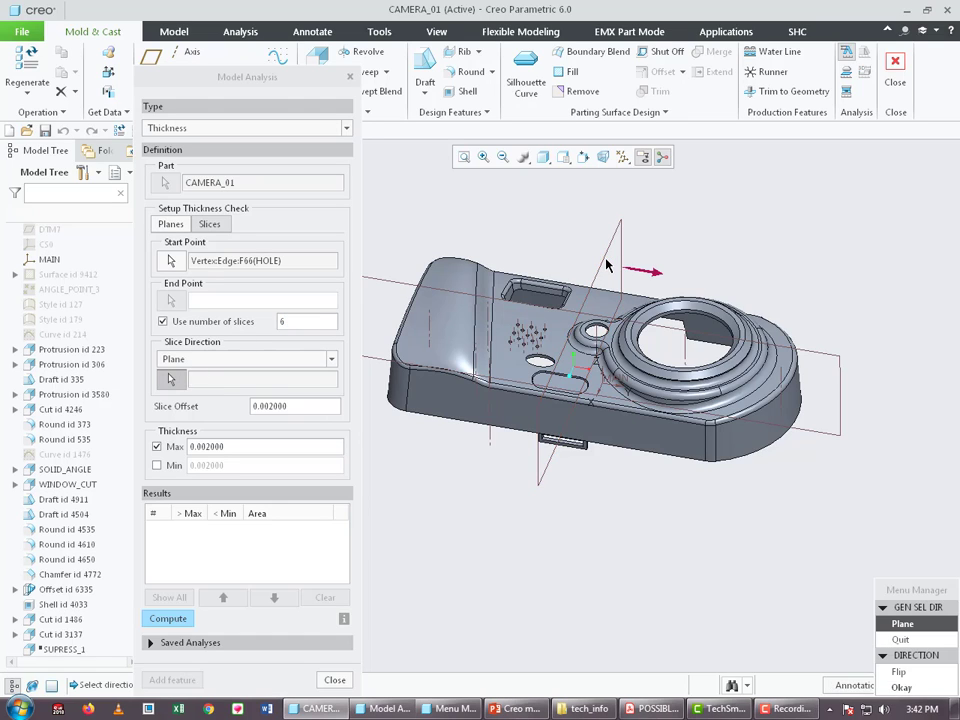
left_click(912, 676)
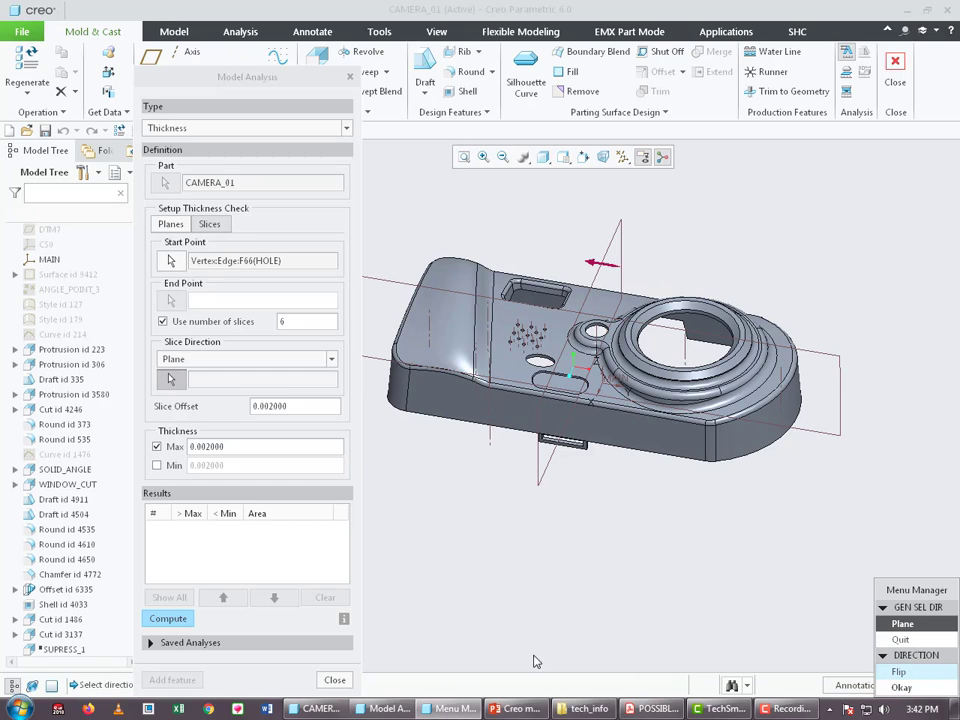
left_click(902, 687)
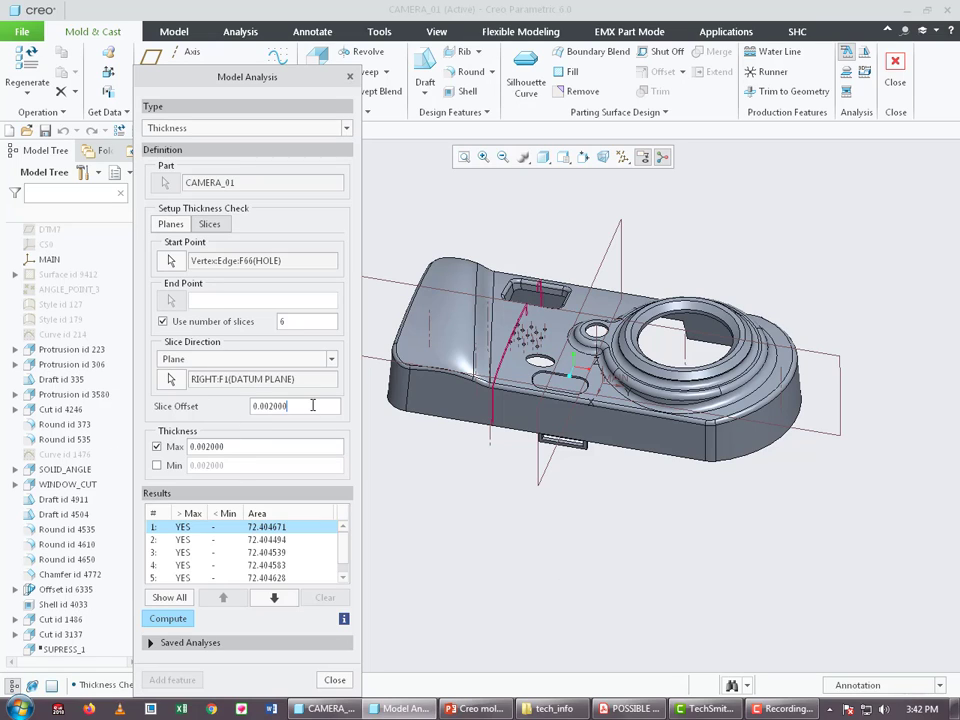
Recompute the RIGHT-plane slices with offset 3, maximum thickness 1 and minimum 0.9
double_click(312, 405)
type("3")
double_click(214, 446)
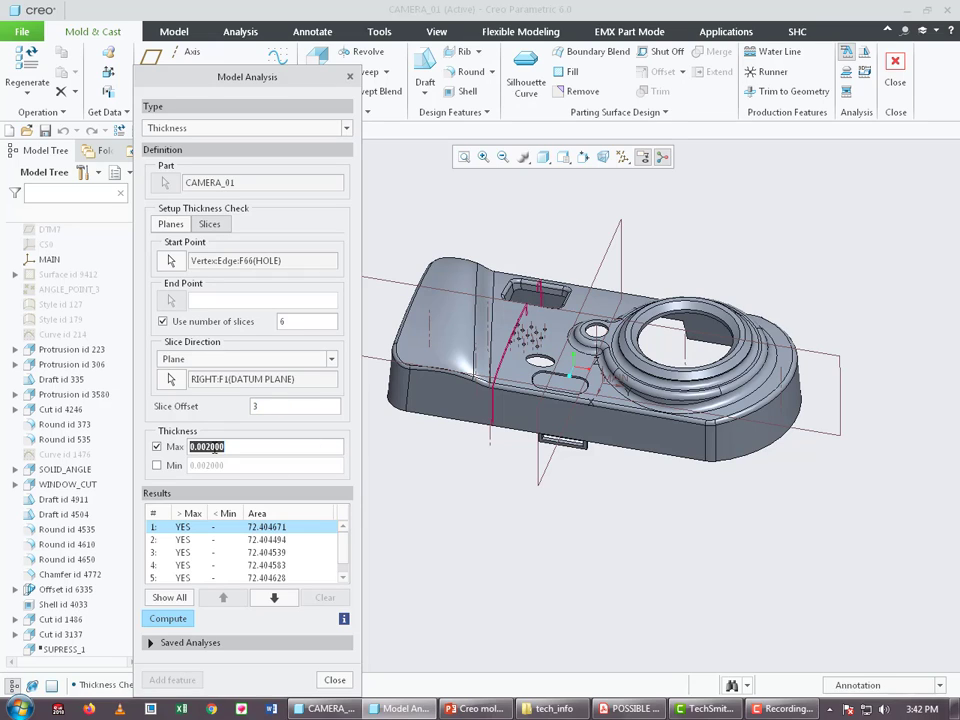
left_click(156, 465)
double_click(226, 448)
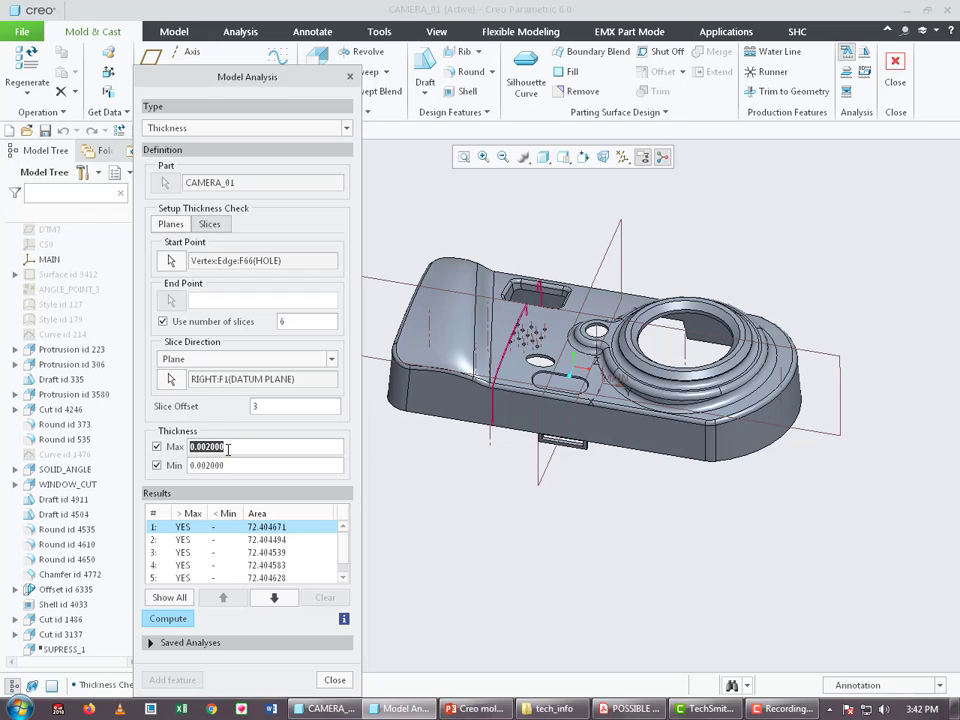
type("1")
double_click(229, 468)
type("0.9")
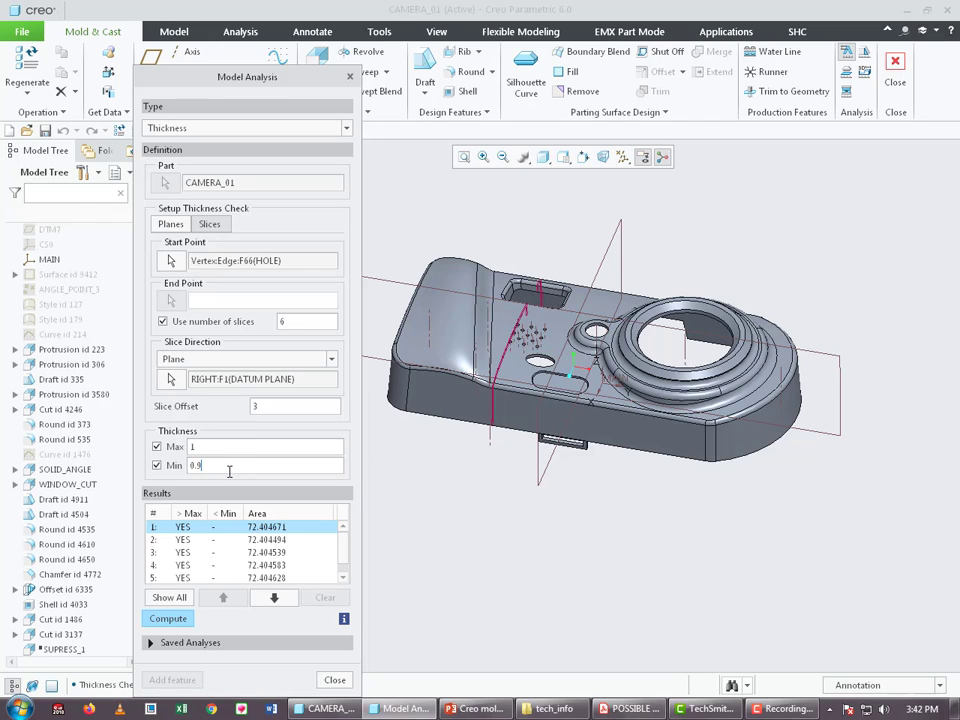
left_click(170, 619)
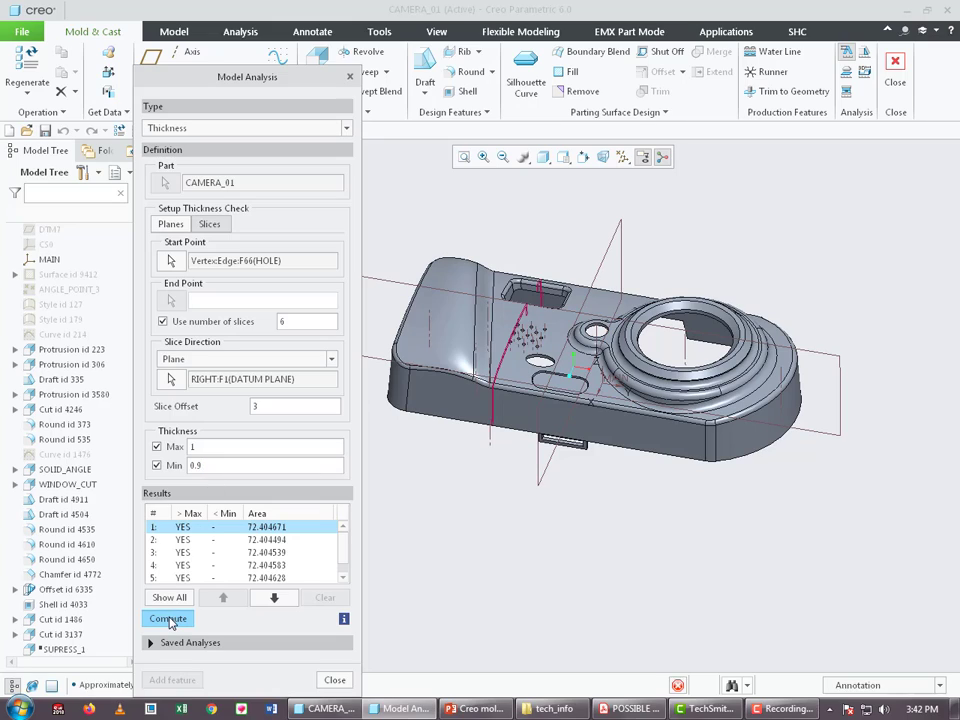
scroll(545, 298, "up", 3)
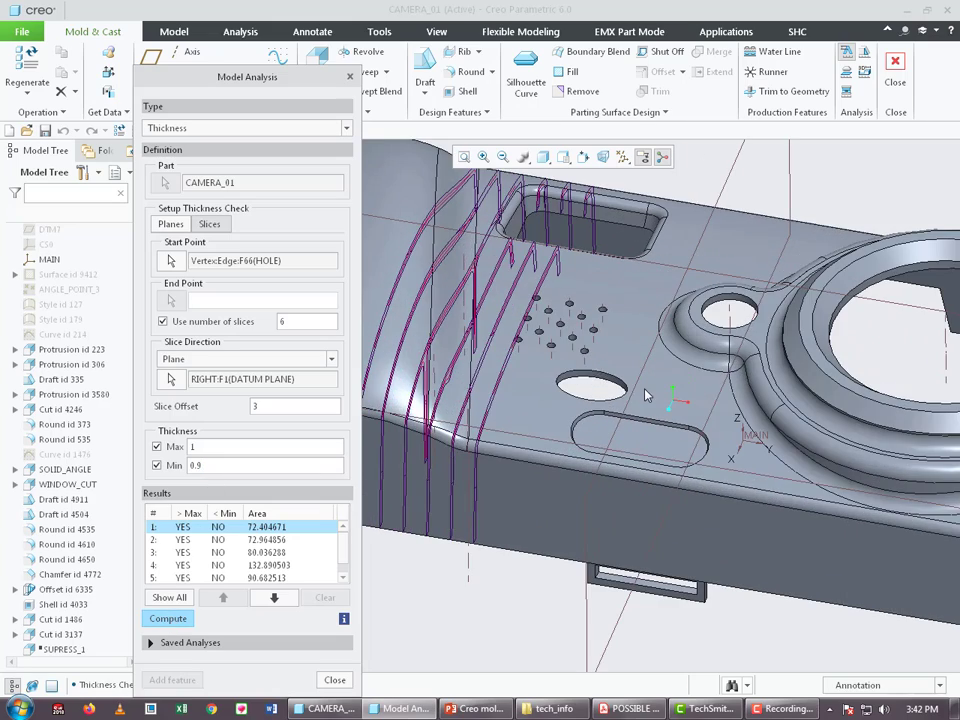
mouse_move(647, 392)
middle_mouse_down()
mouse_move(652, 330)
mouse_move(632, 189)
middle_mouse_up()
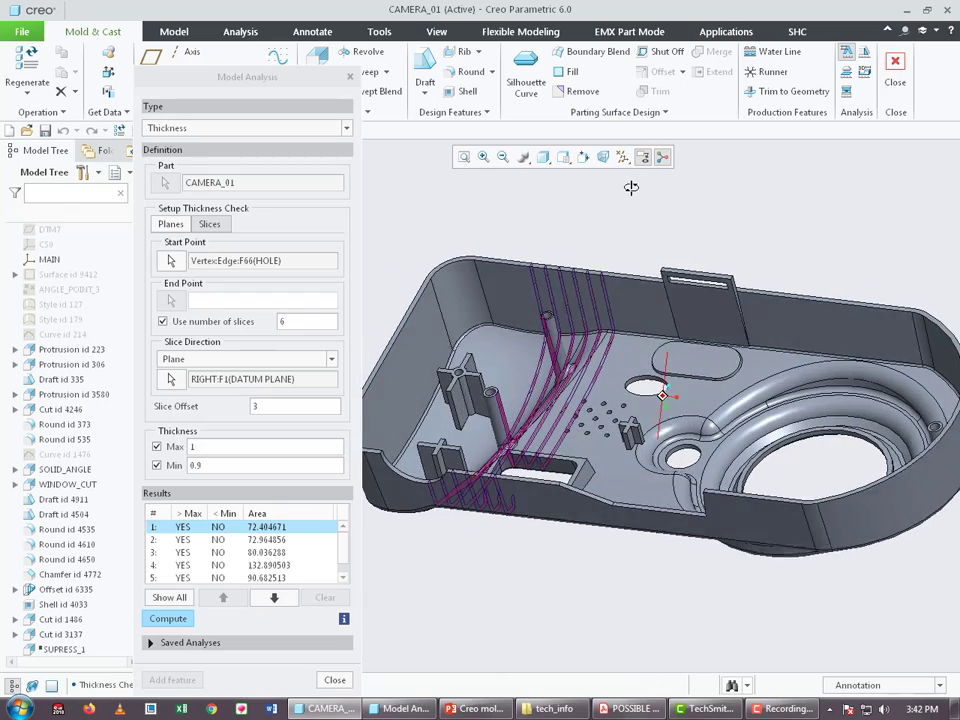
scroll(612, 298, "up", 3)
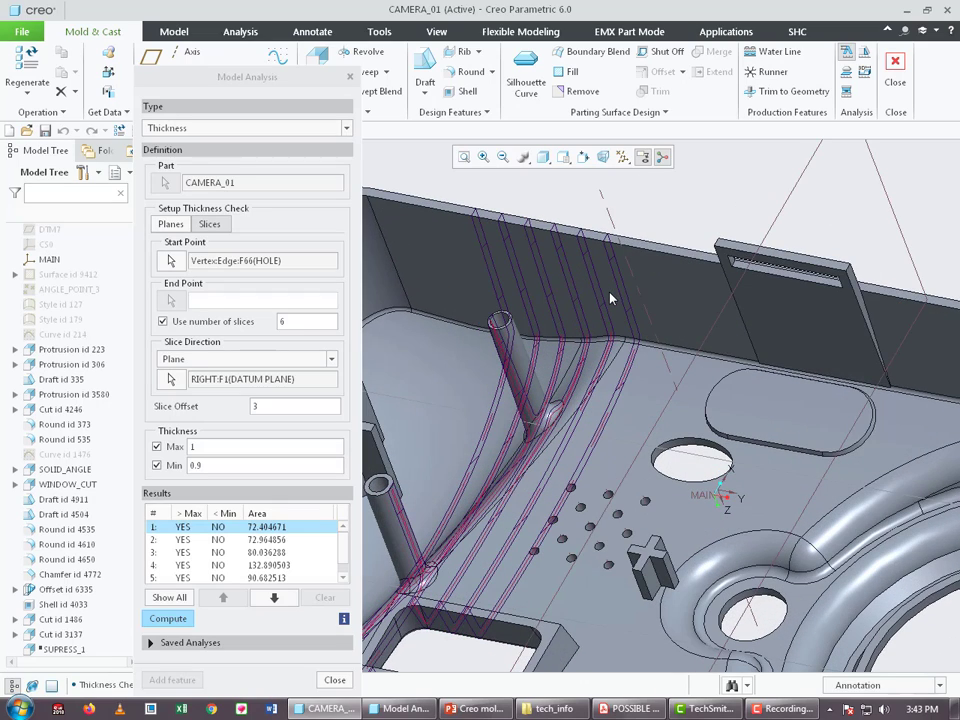